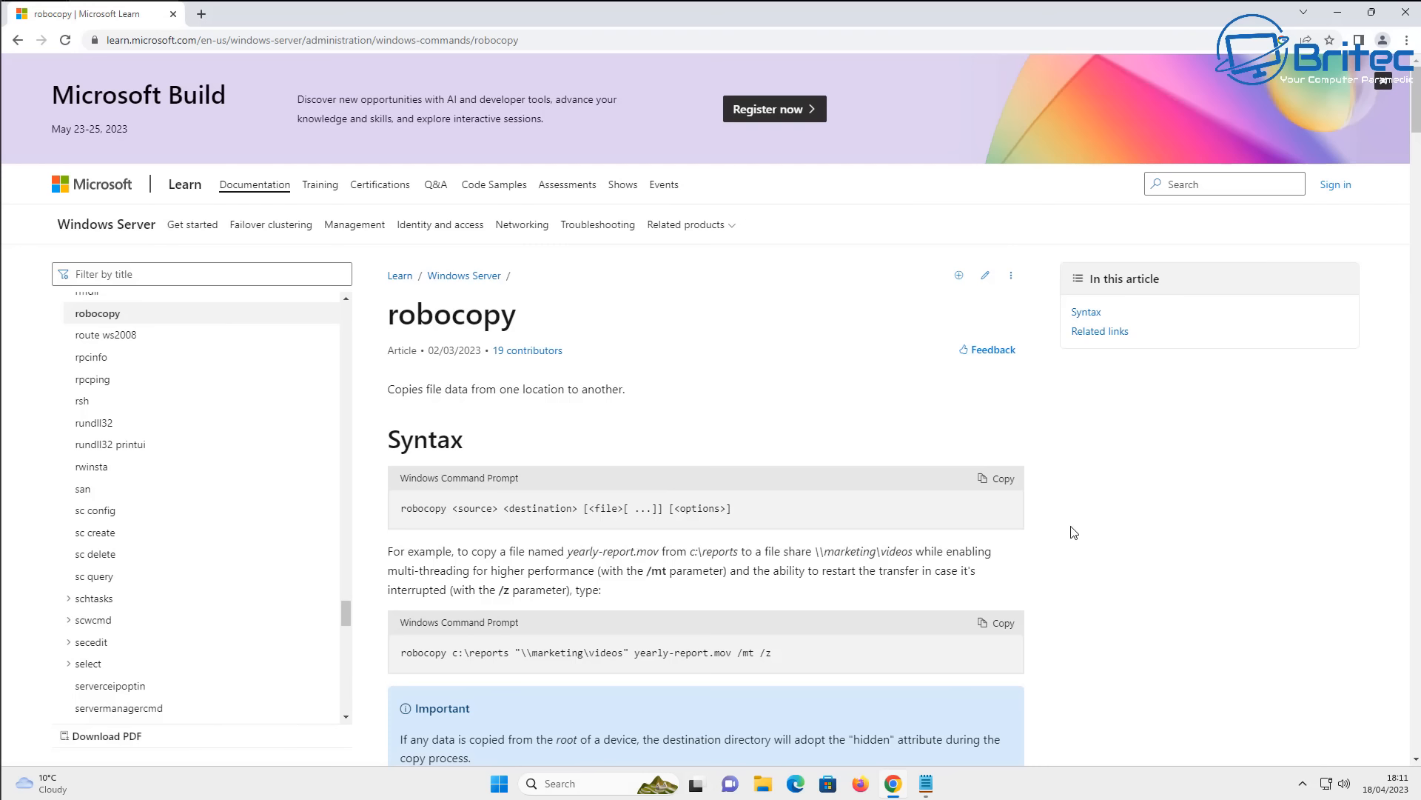
- Review the source and destination parameters and the /e copy option in the robocopy documentation
left_click_drag(1417, 95, 1417, 165)
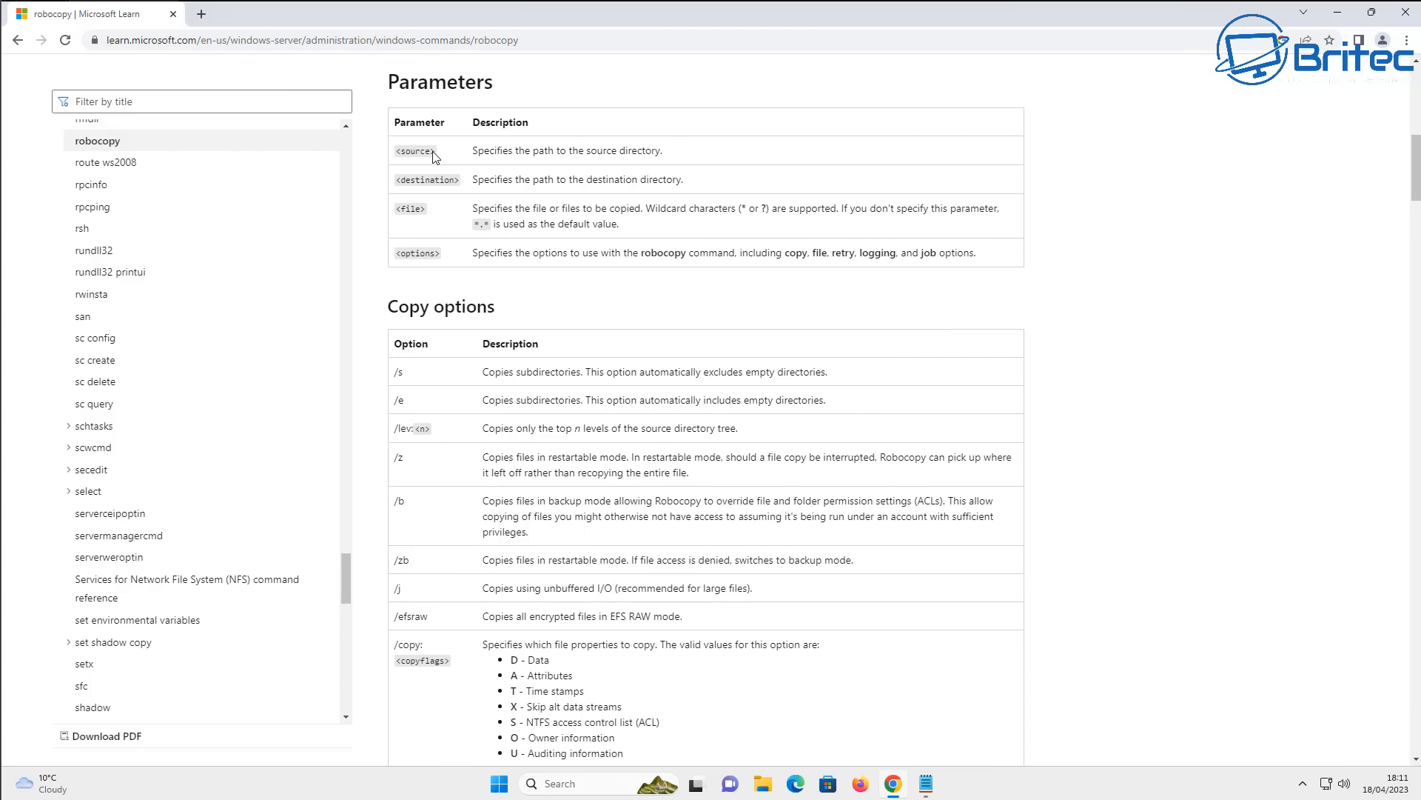
left_click_drag(435, 157, 395, 181)
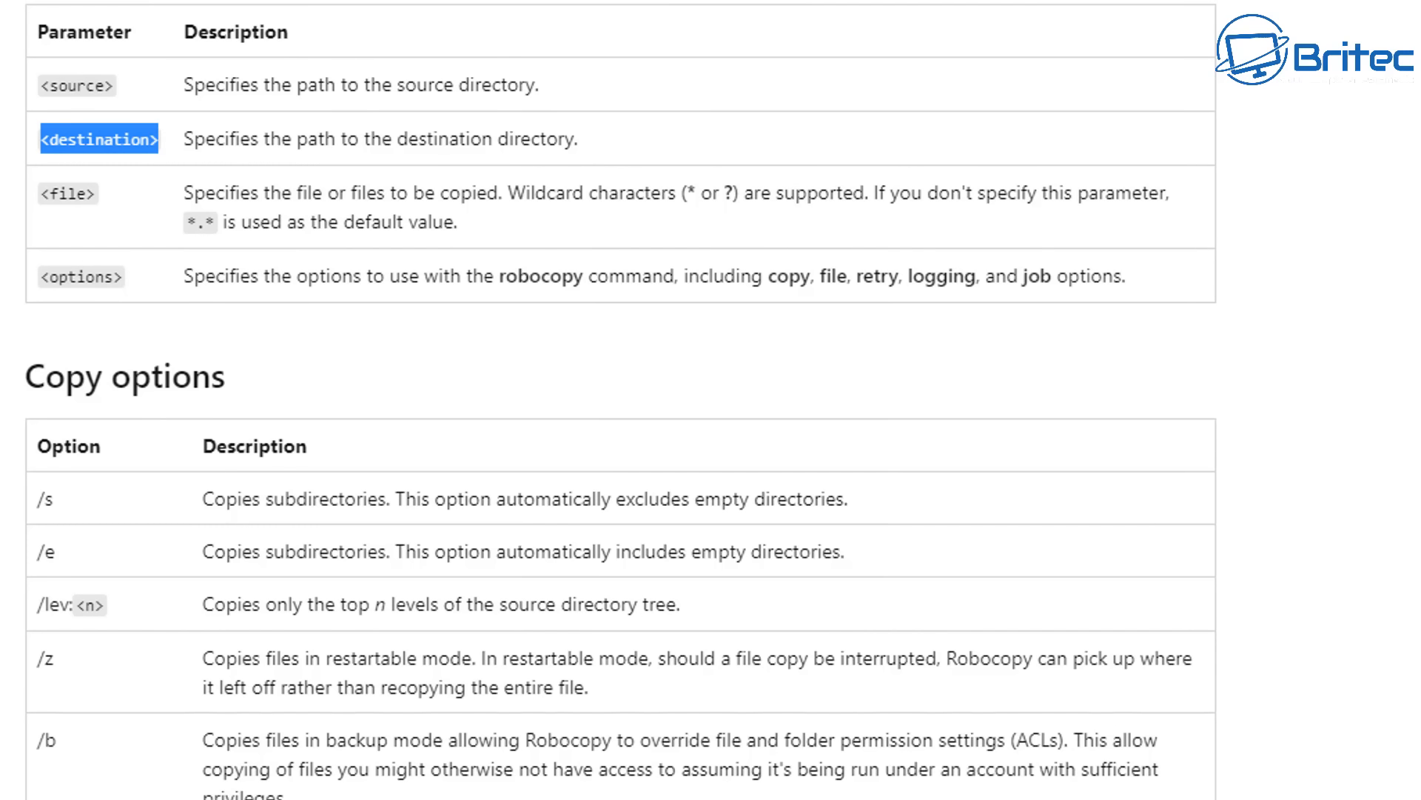
left_click_drag(53, 551, 34, 551)
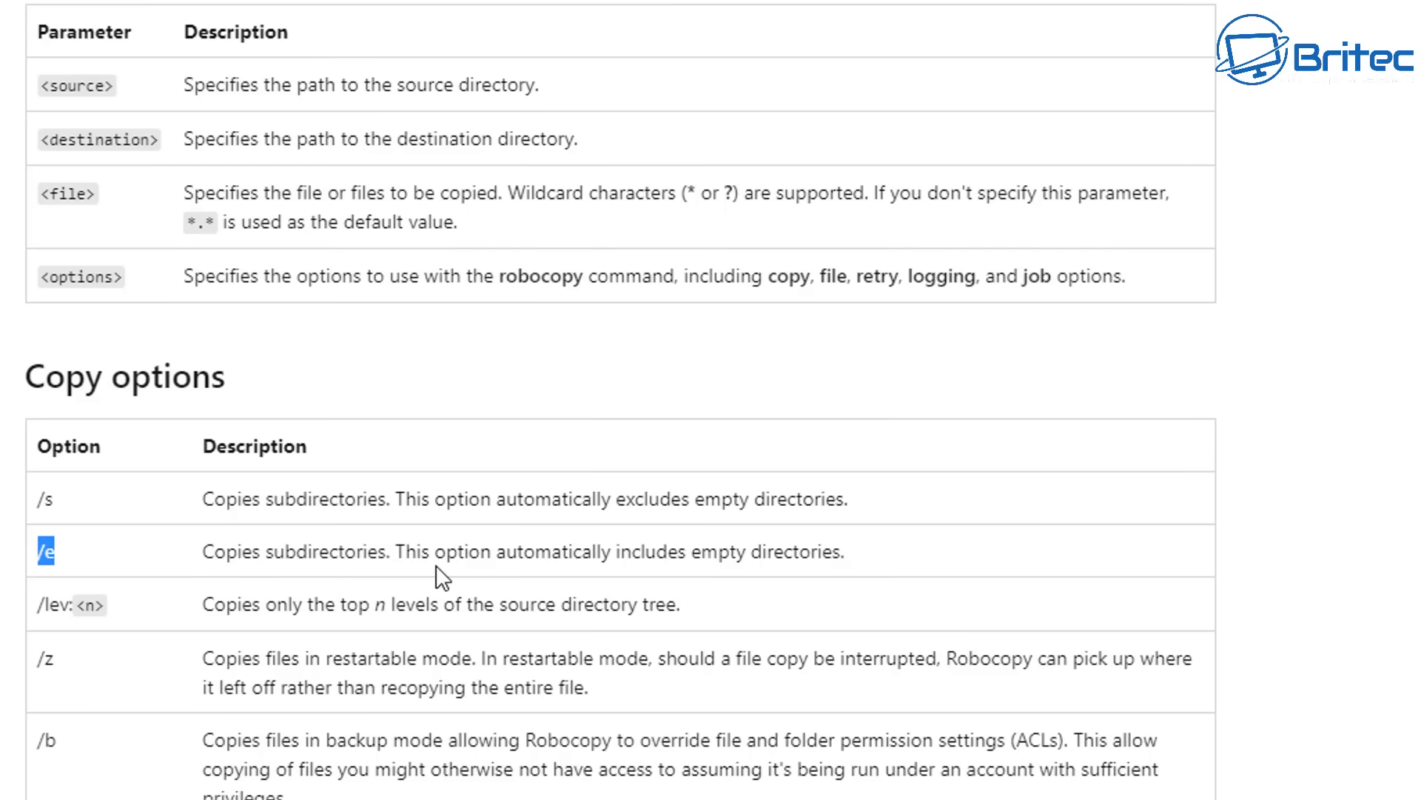
left_click_drag(844, 563, 69, 564)
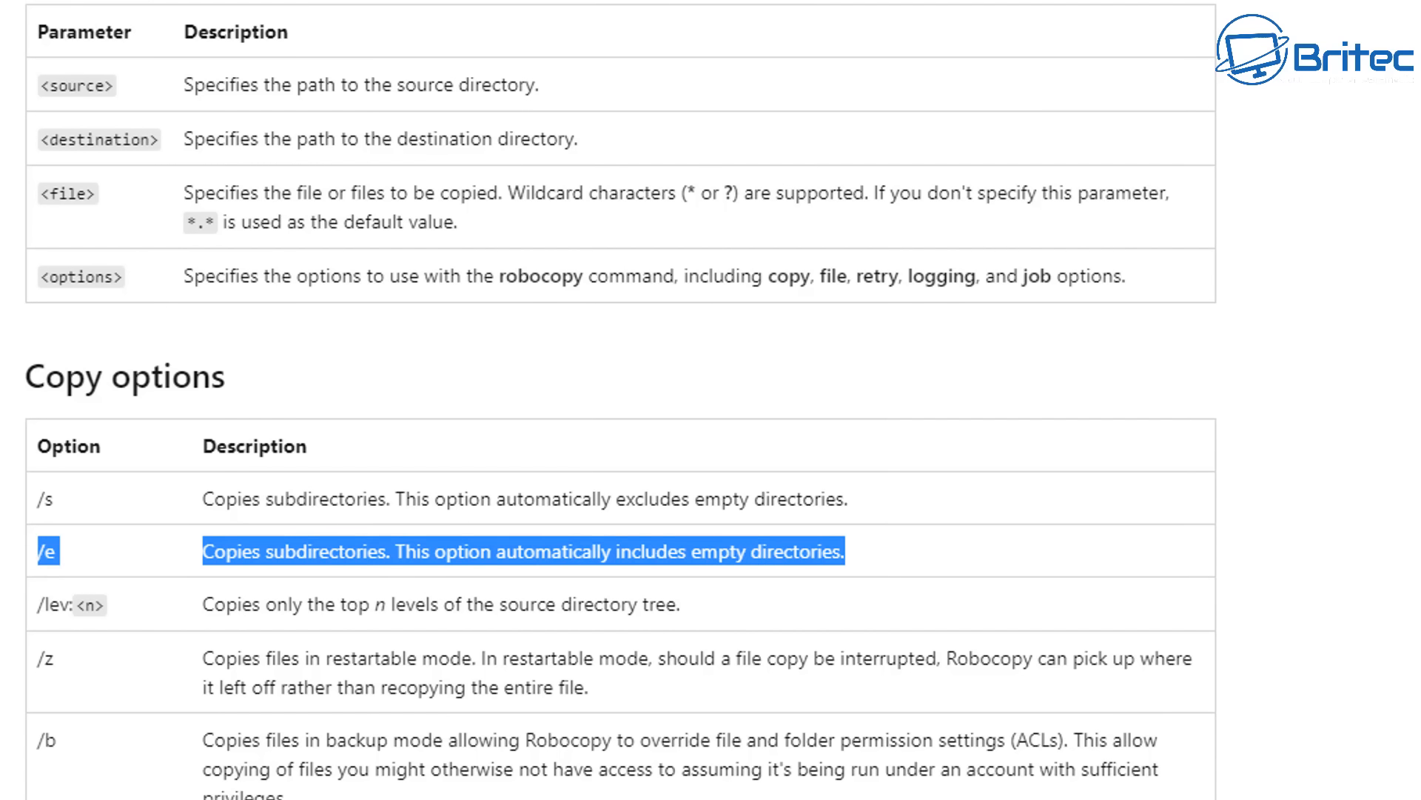
- Read the descriptions of the /sec and /move copy options and look over the attribute options that follow
scroll(620, 399, "down", 15)
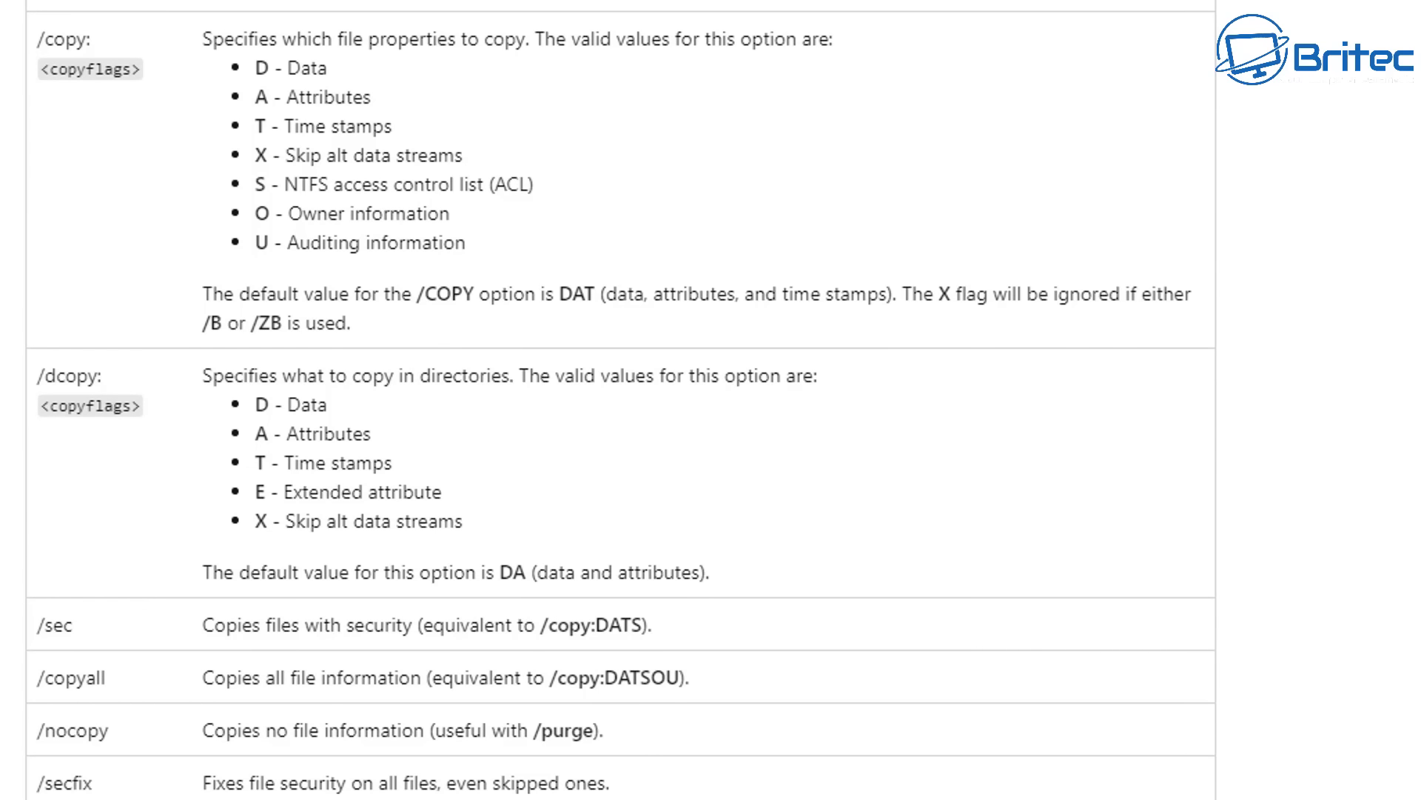
scroll(77, 250, "down", 5)
left_click_drag(86, 209, 41, 210)
left_click_drag(681, 212, 176, 210)
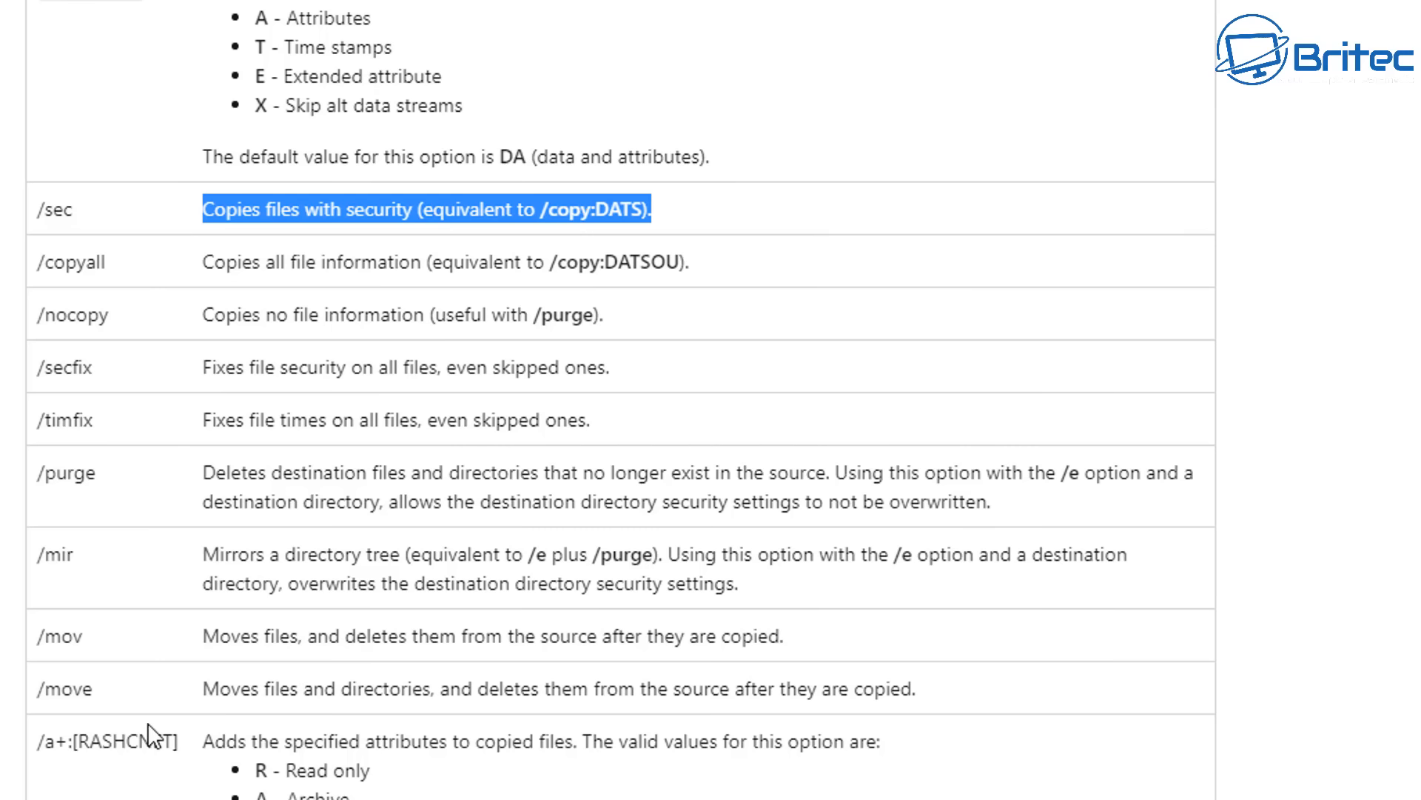
left_click_drag(916, 688, 40, 687)
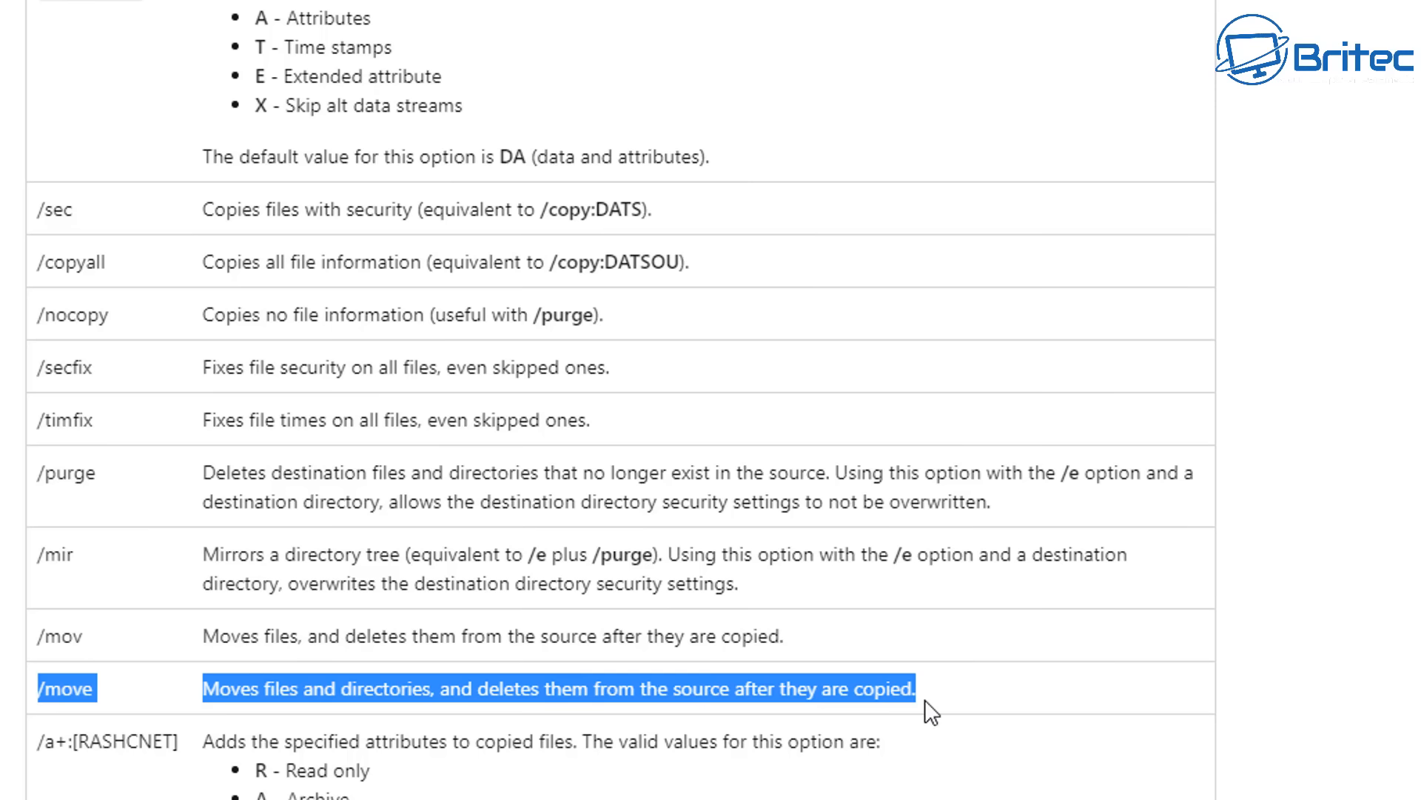
left_click(962, 693)
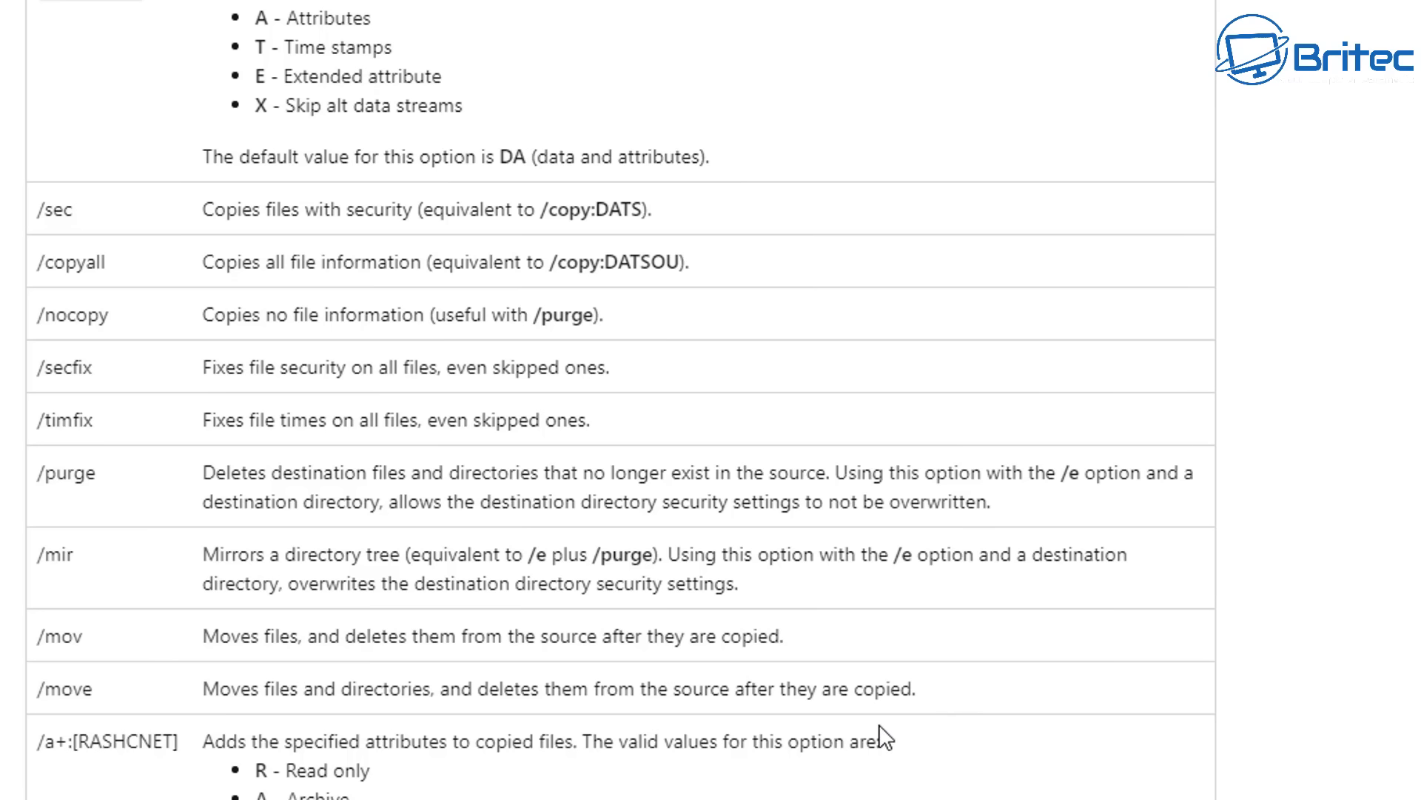
scroll(810, 709, "down", 10)
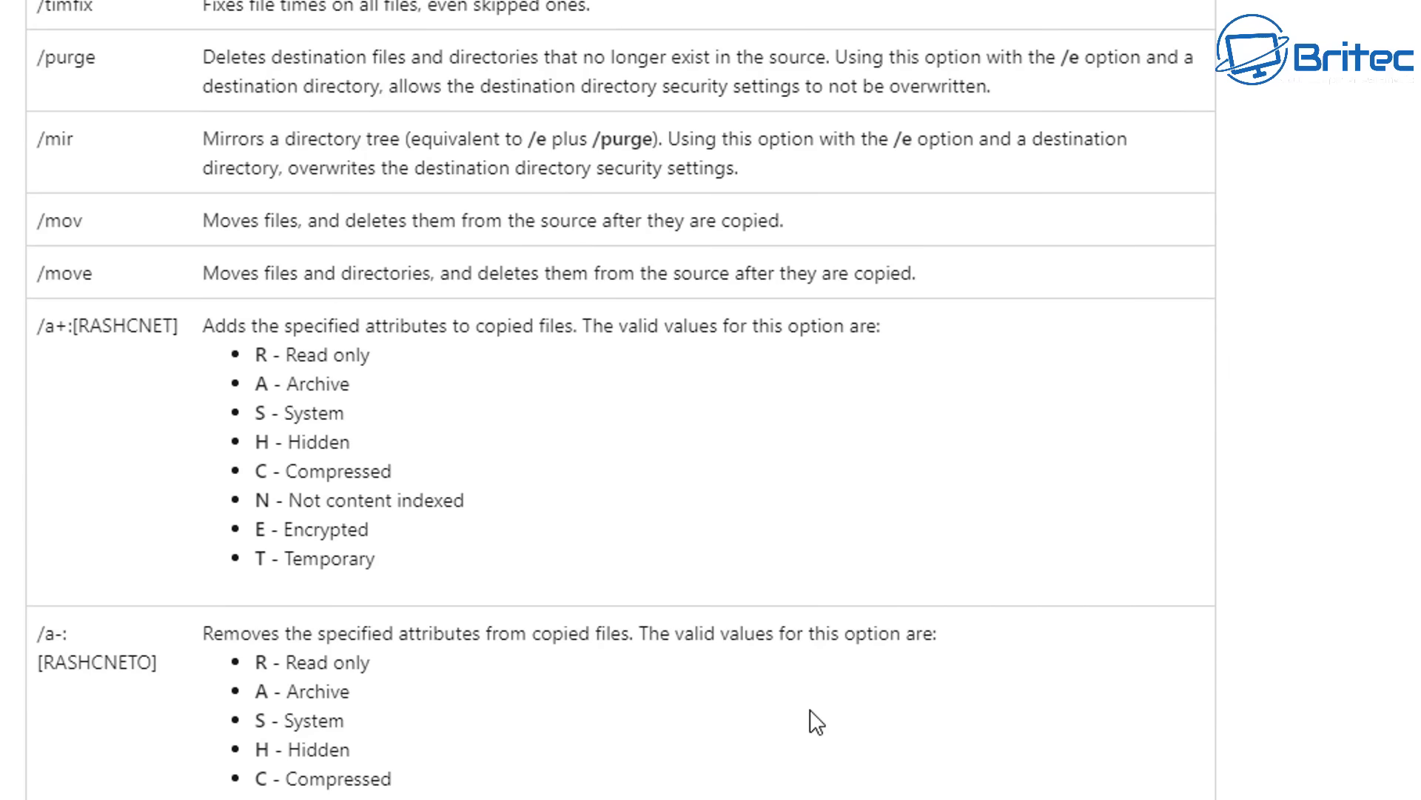
scroll(812, 709, "down", 7)
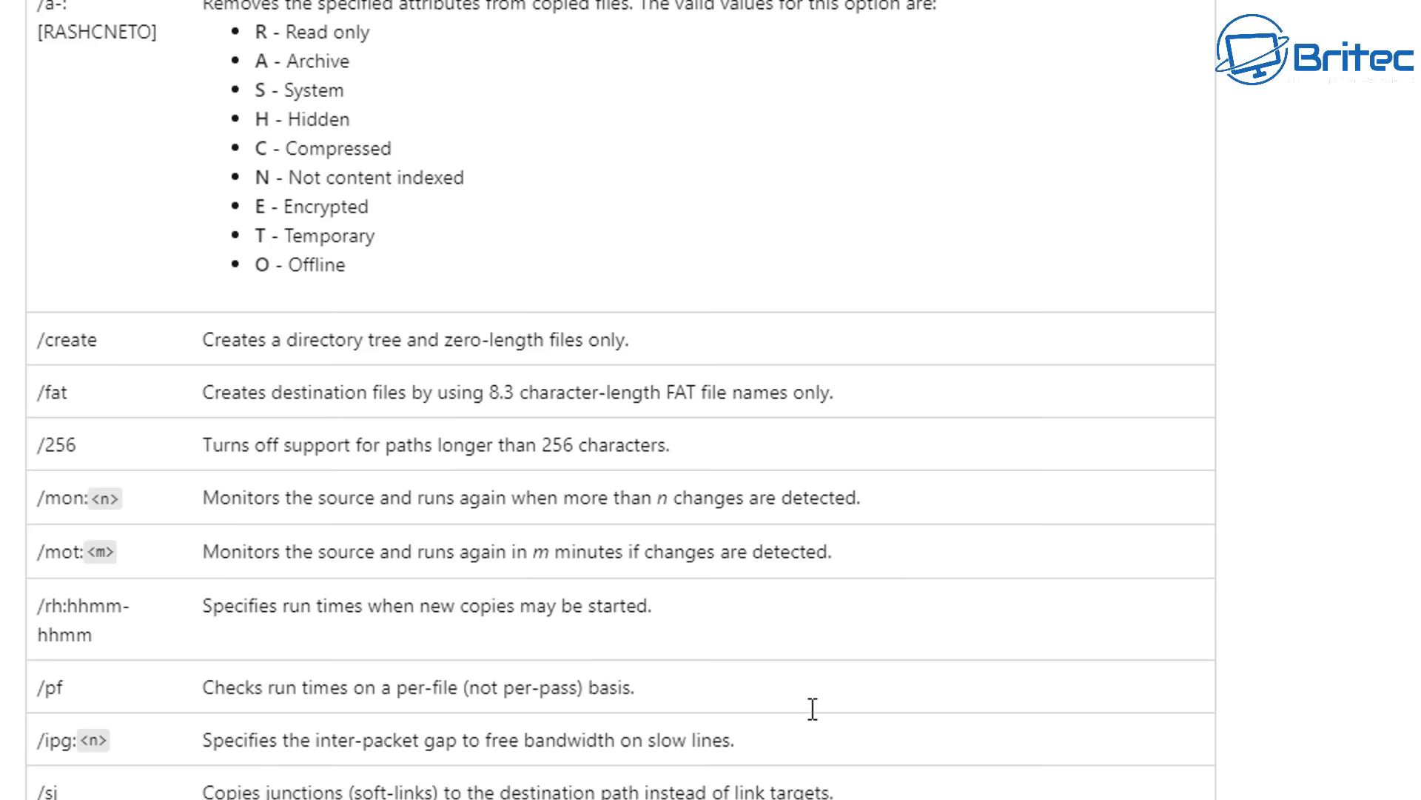
scroll(811, 710, "up", 20)
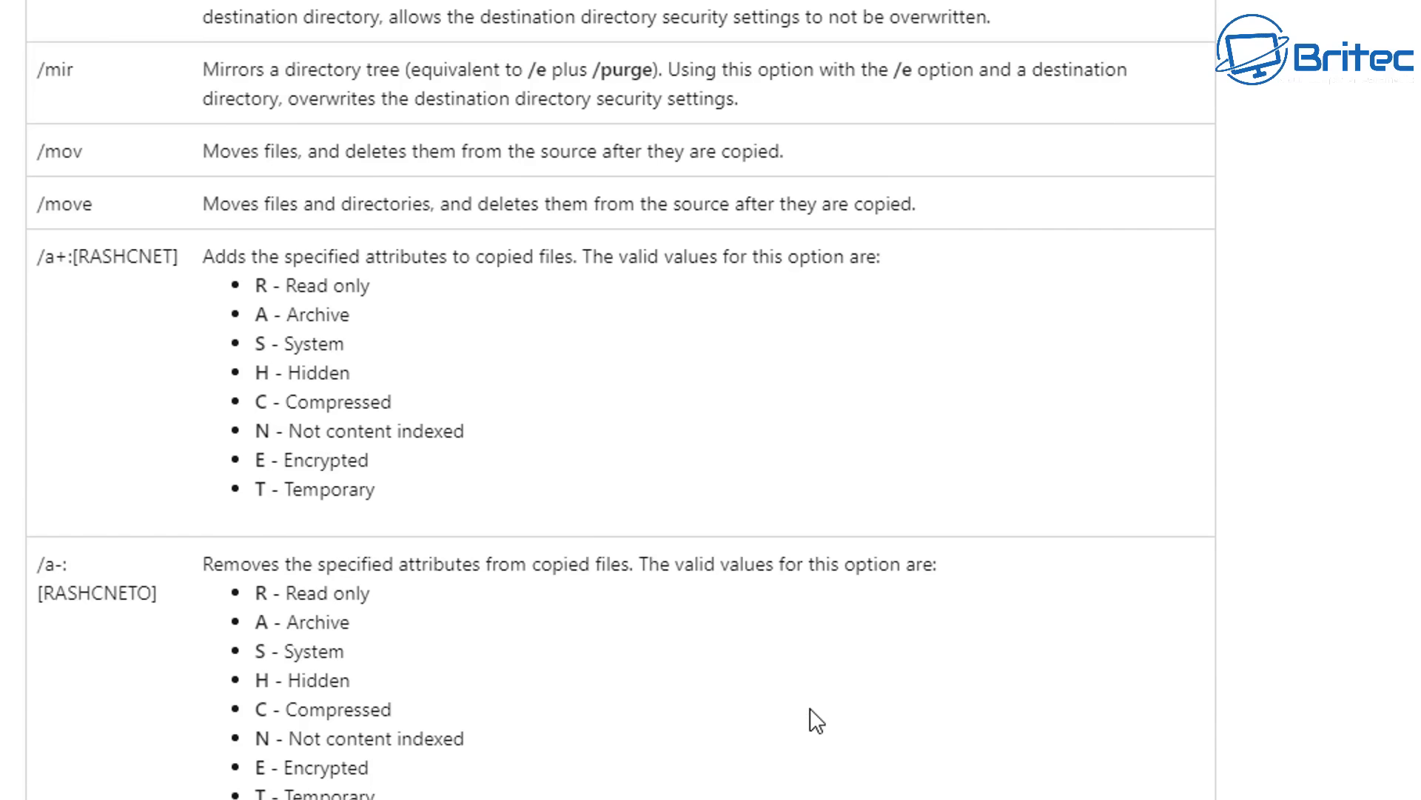
scroll(817, 720, "up", 7)
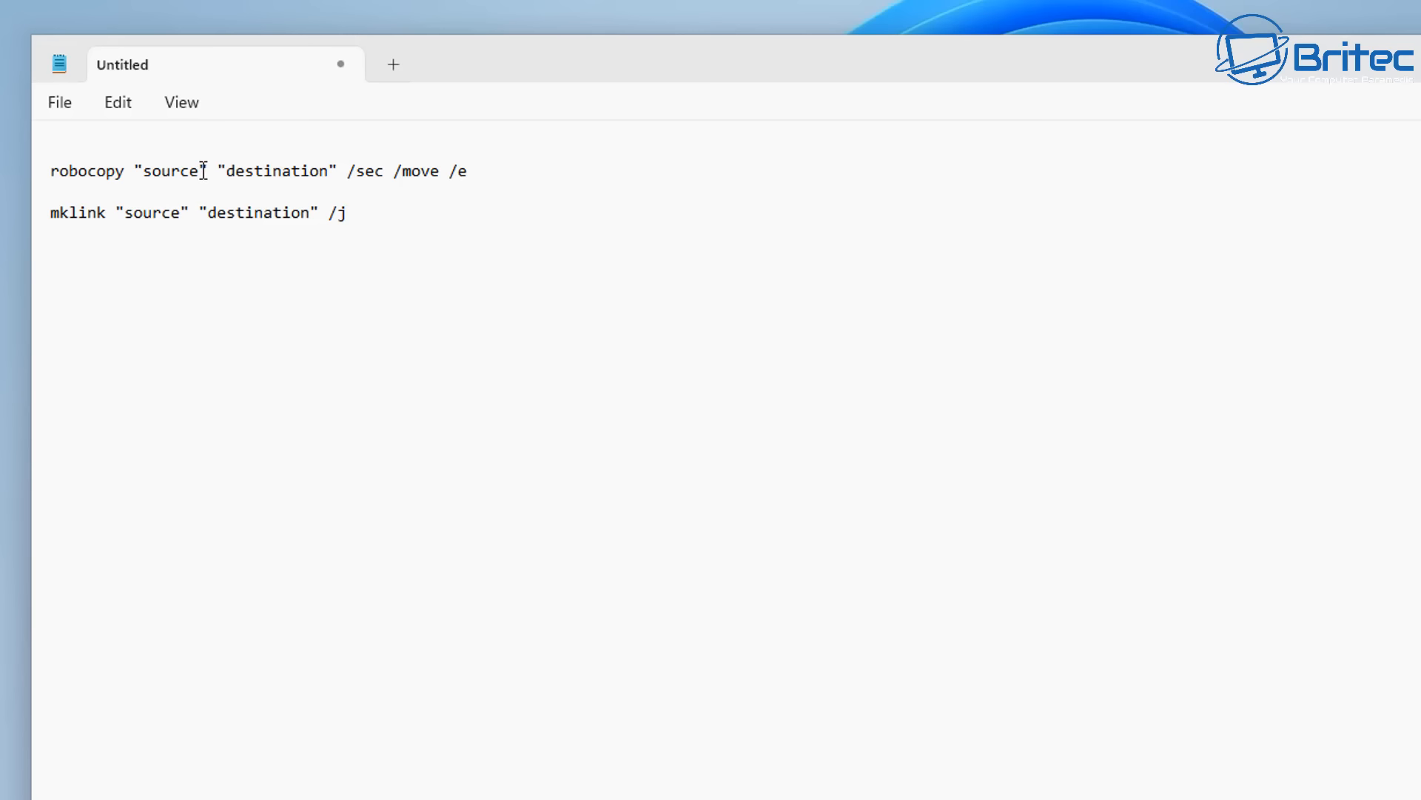
- Examine the robocopy command's source and destination placeholders in the untitled Notepad document
left_click_drag(50, 167, 122, 151)
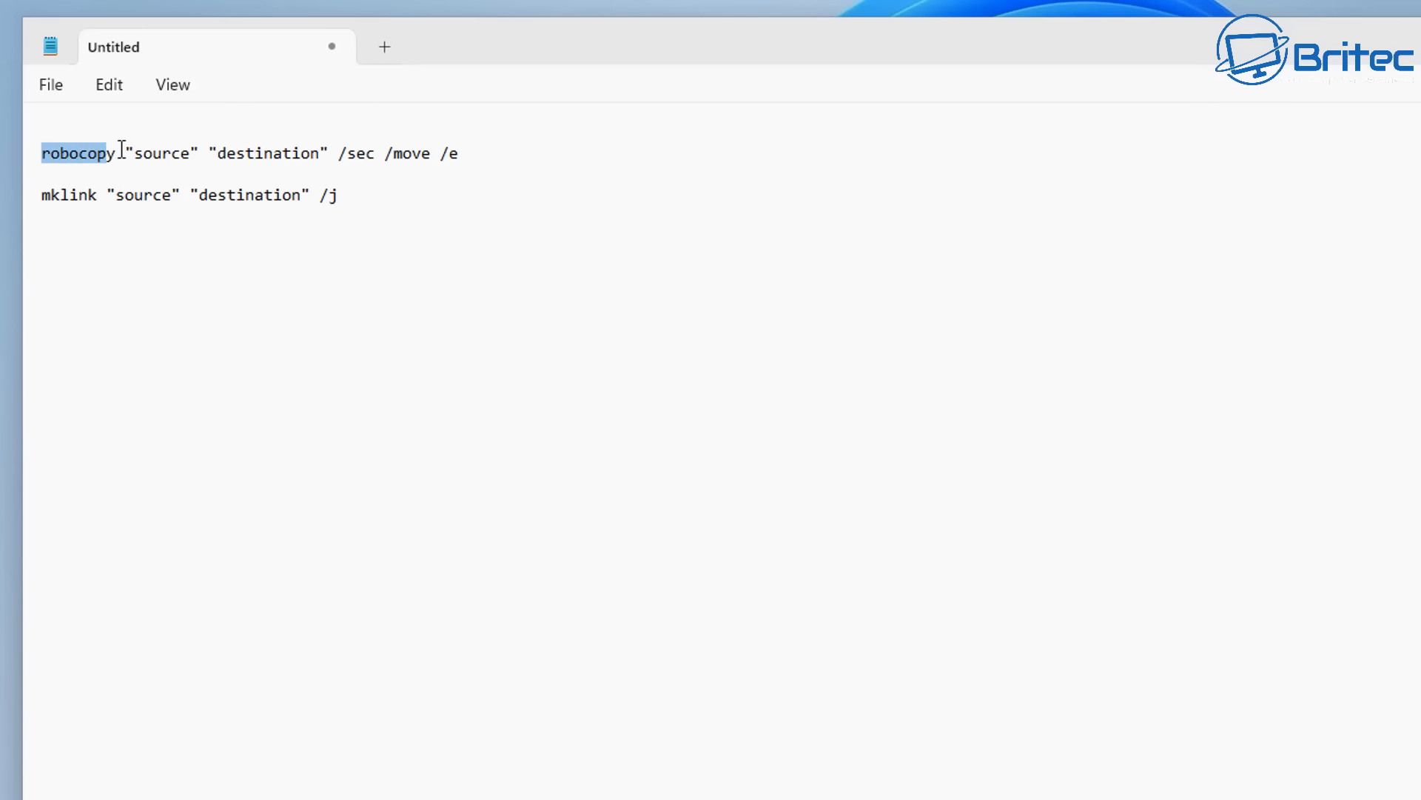
left_click(163, 148)
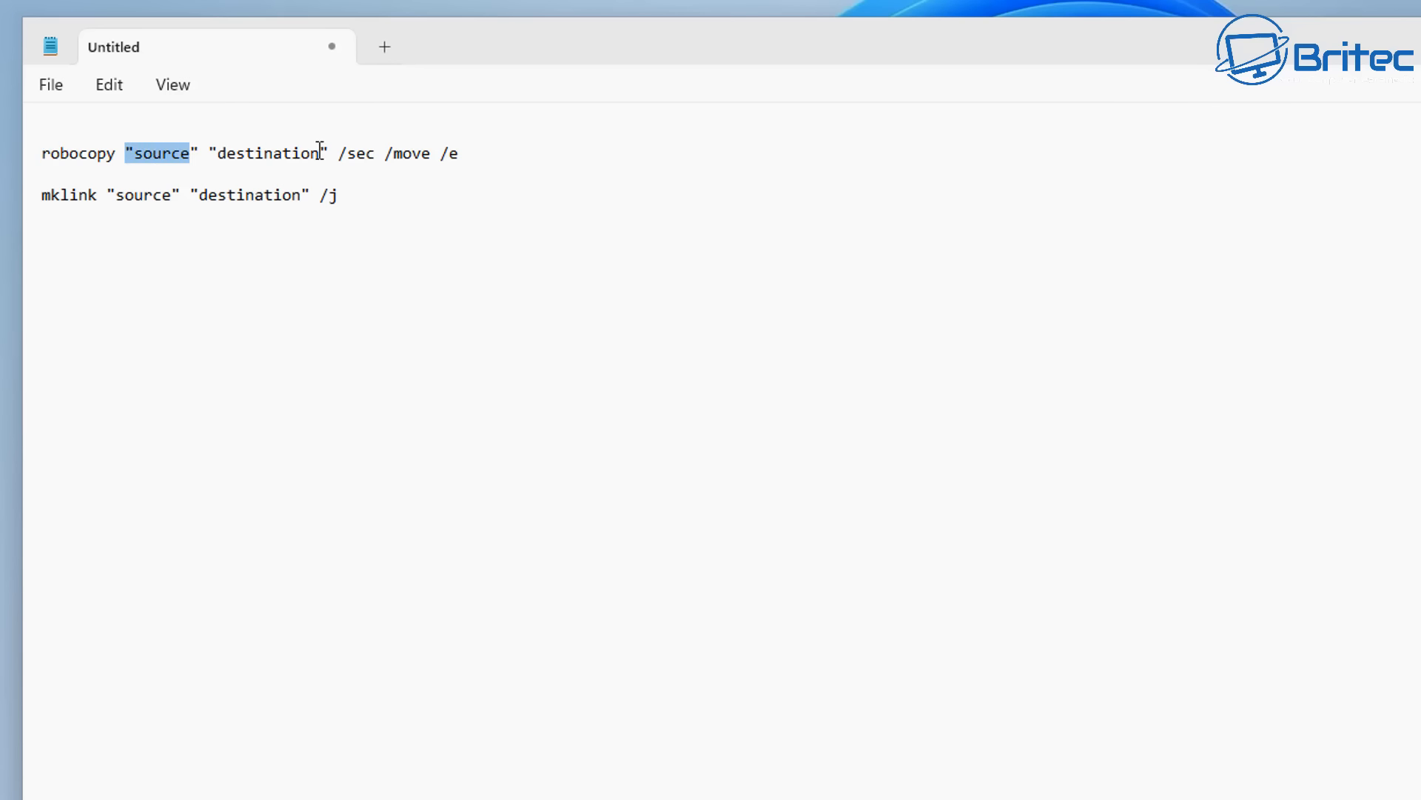
left_click_drag(321, 152, 208, 152)
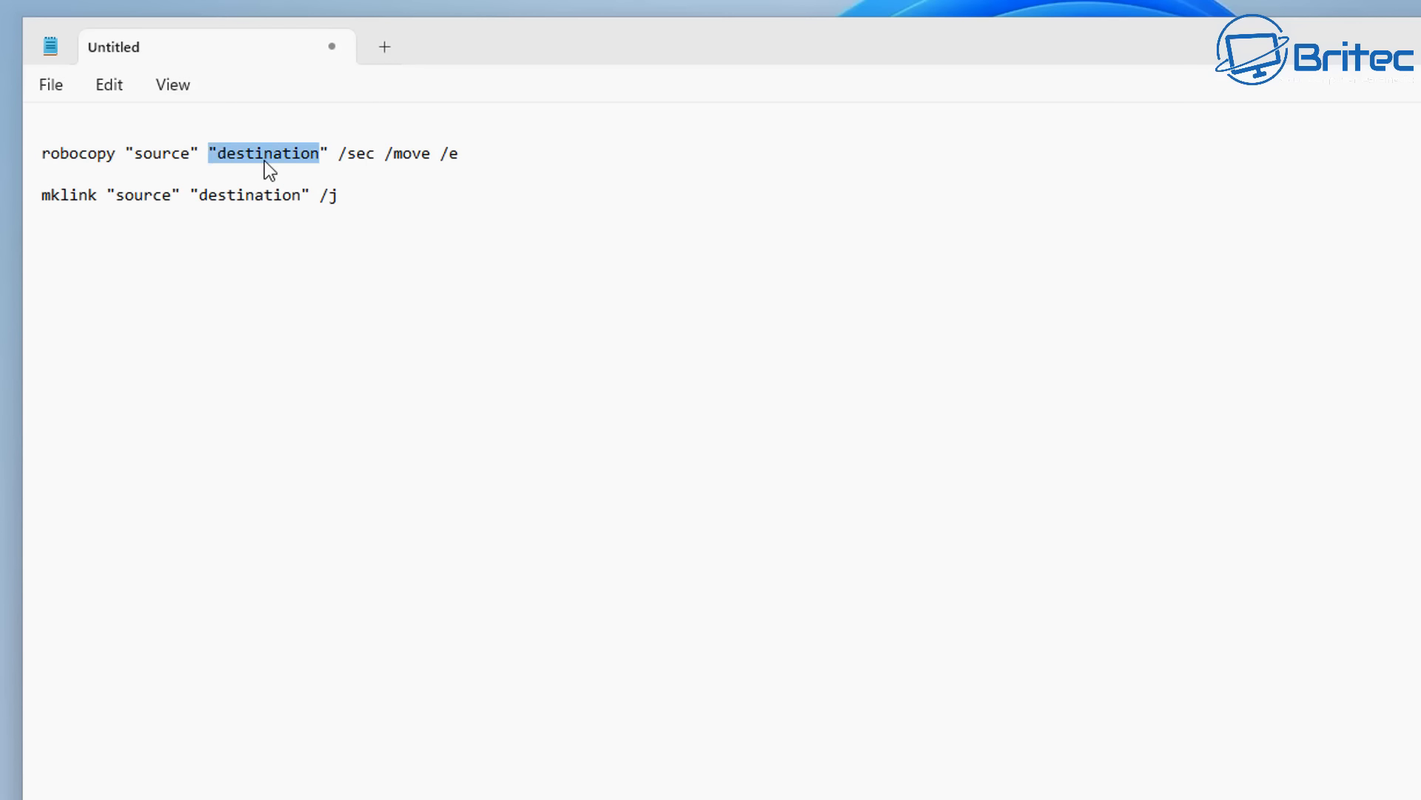
left_click(435, 232)
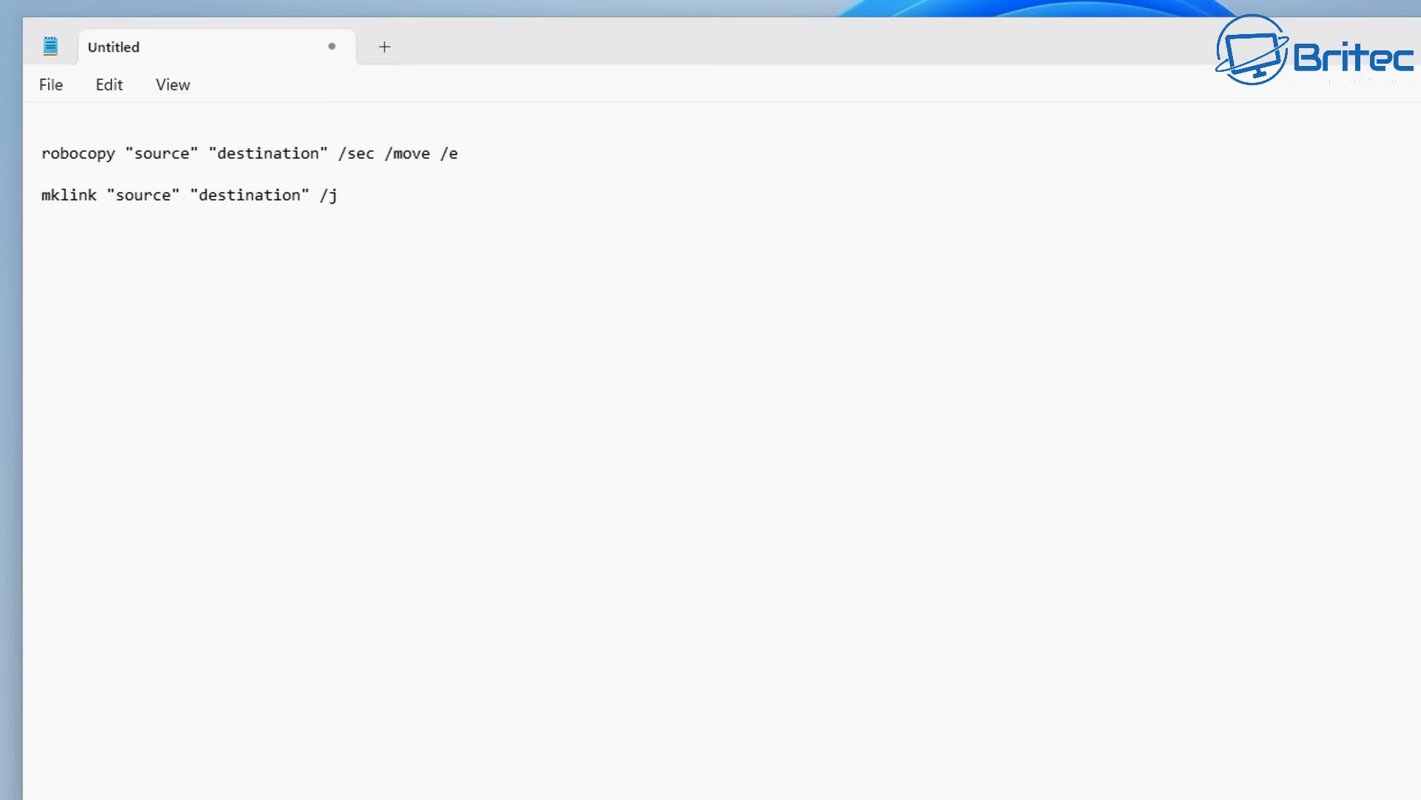
- Switch to File Explorer and look at the Program Files folder on the Programs (E:) drive
key("alt+Tab")
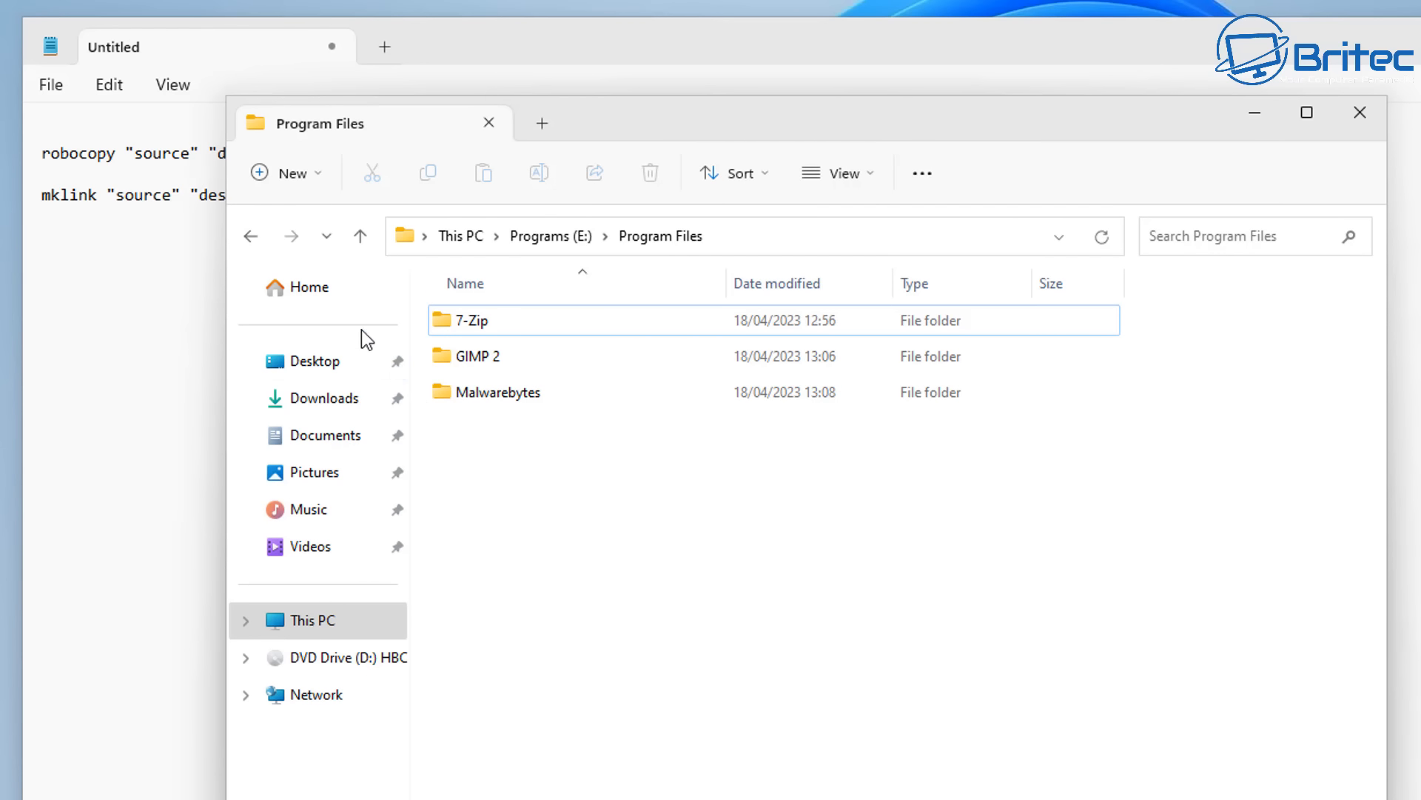
left_click(320, 626)
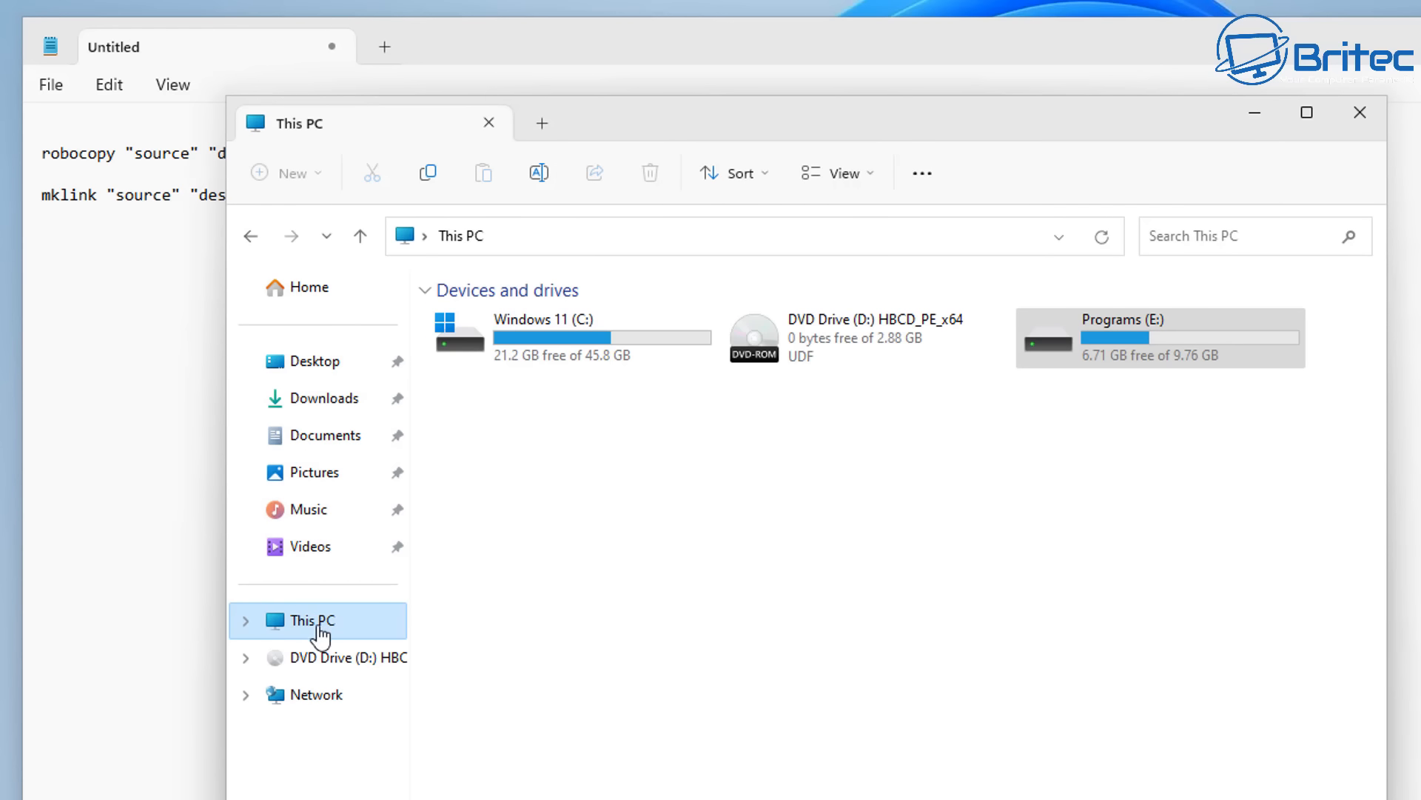
left_click(1092, 354)
double_click(1143, 330)
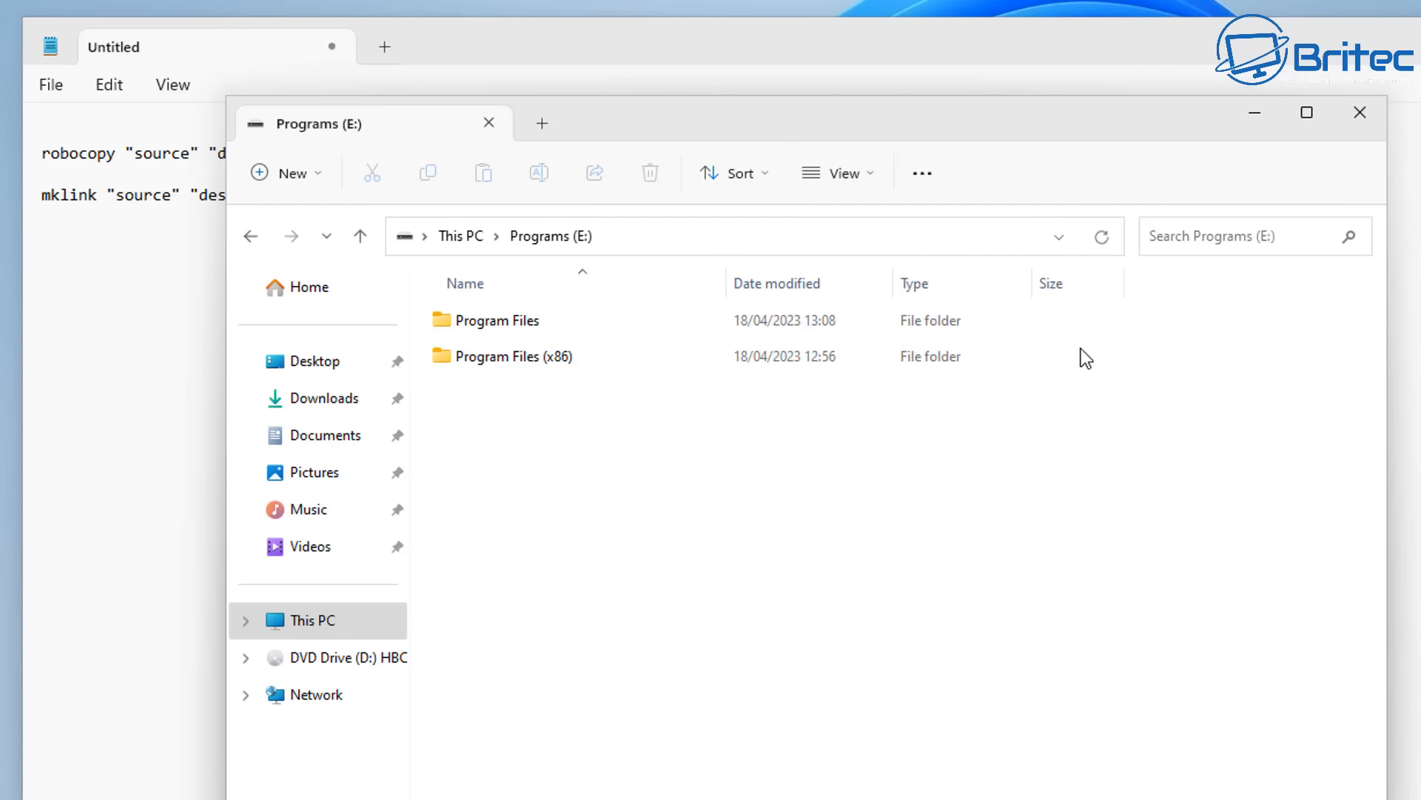
double_click(496, 322)
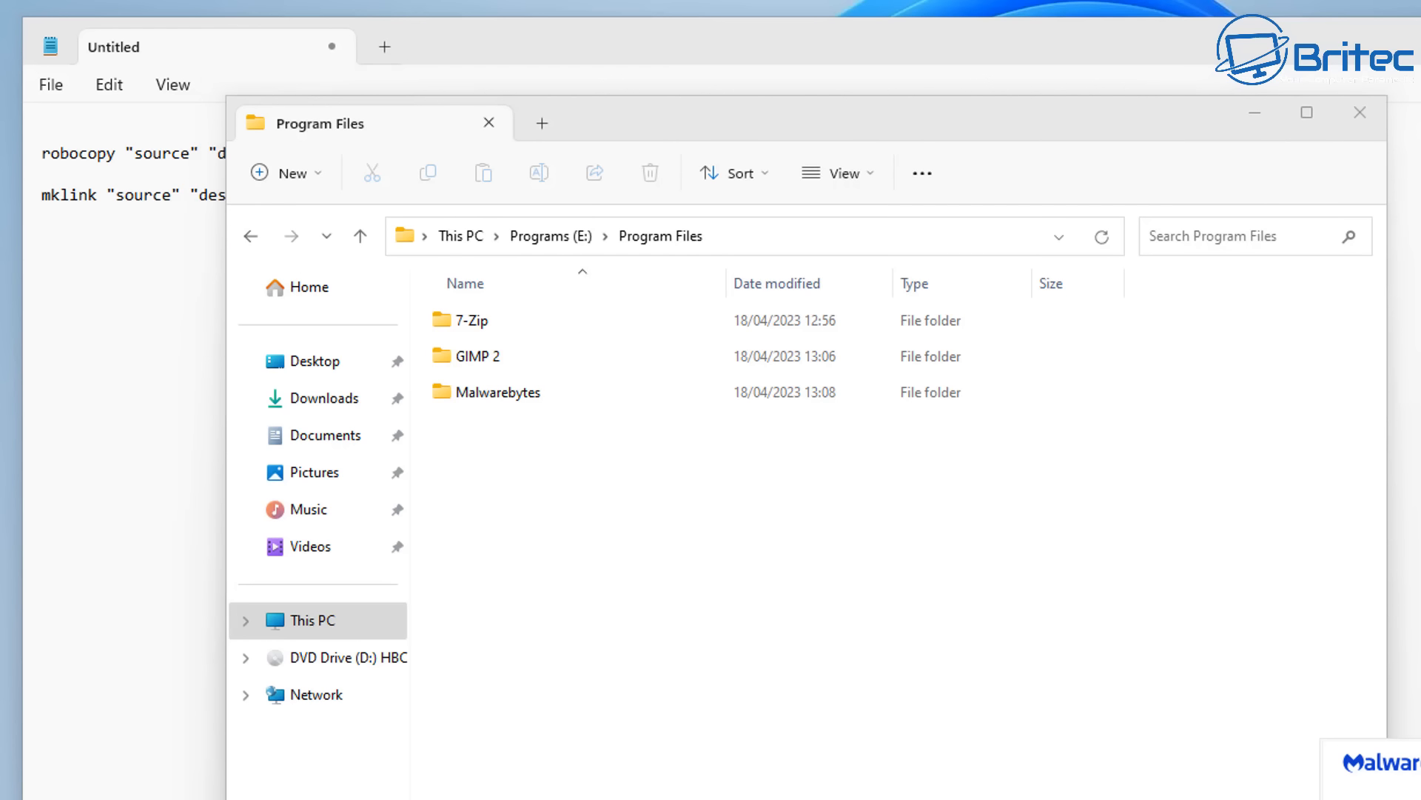
- Open the VLC program folder under Program Files\VideoLAN on the Windows 11 (C:) drive
left_click(246, 246)
left_click(247, 236)
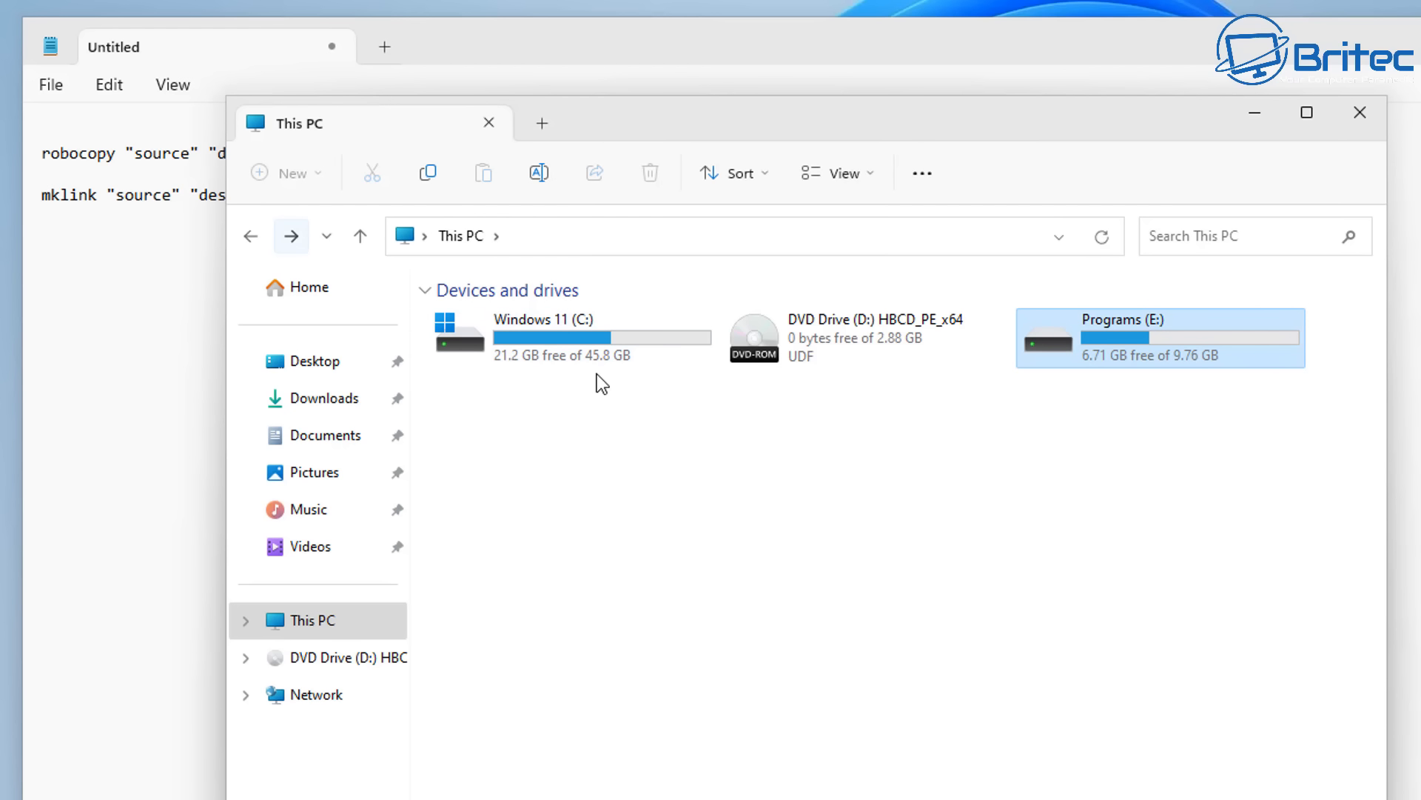
double_click(584, 353)
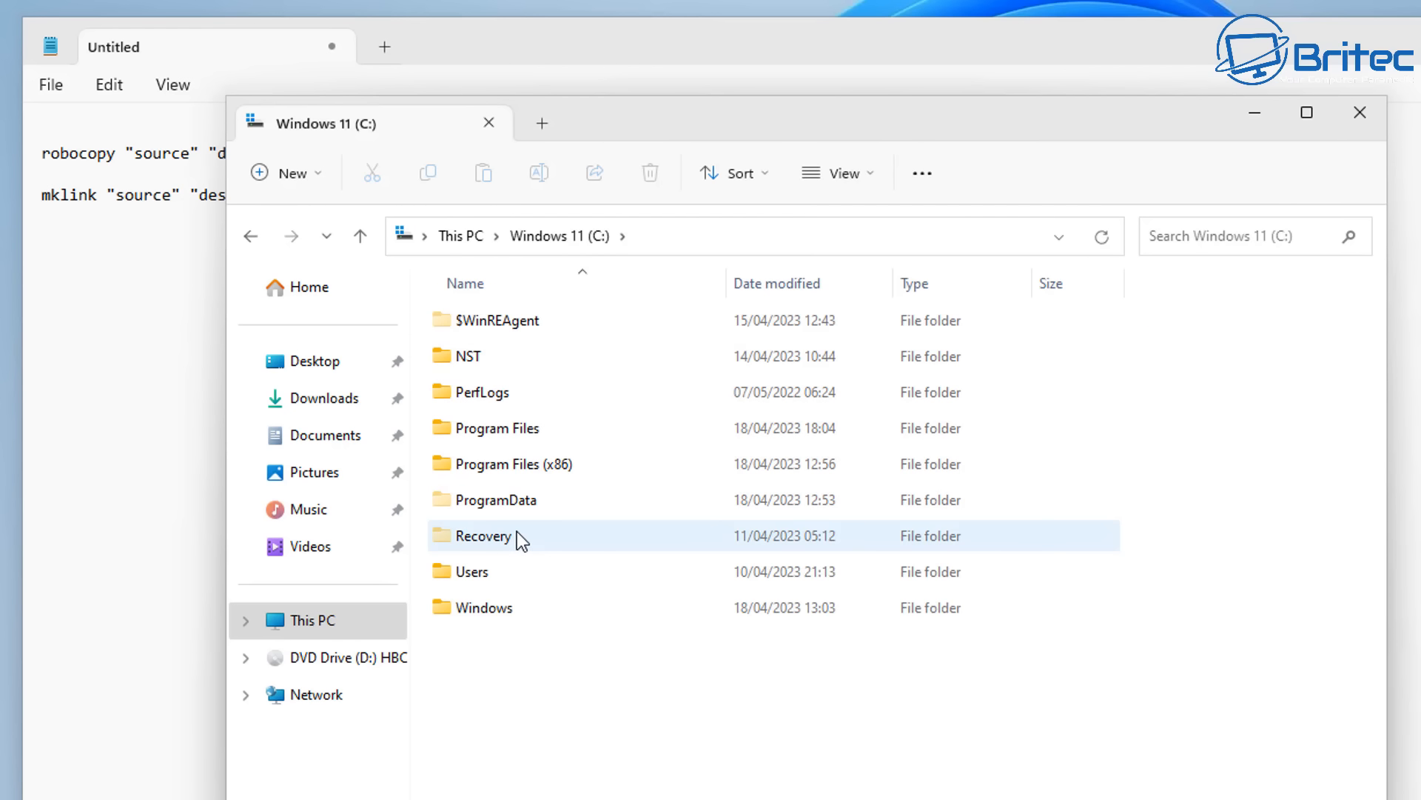
double_click(486, 432)
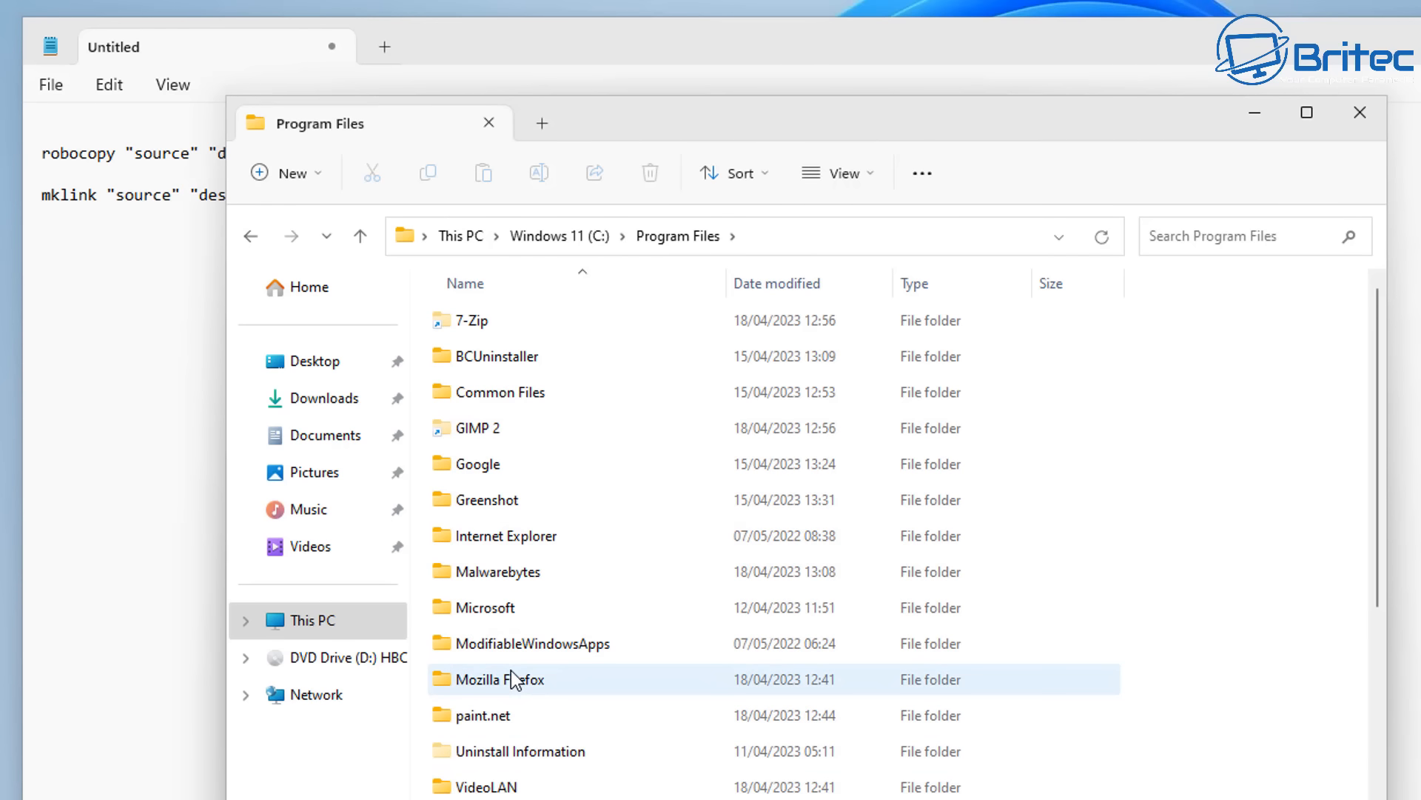
scroll(532, 679, "down", 1)
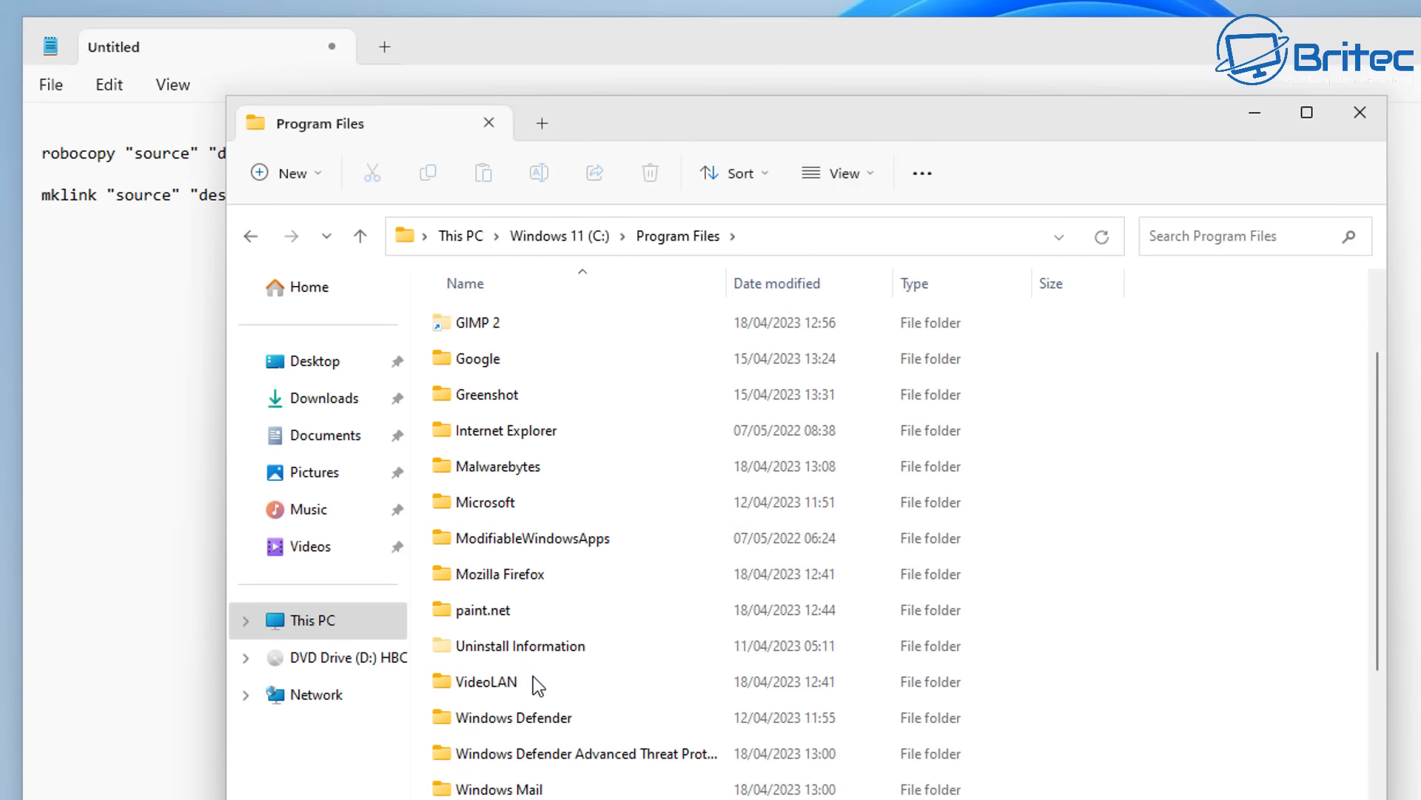
double_click(488, 679)
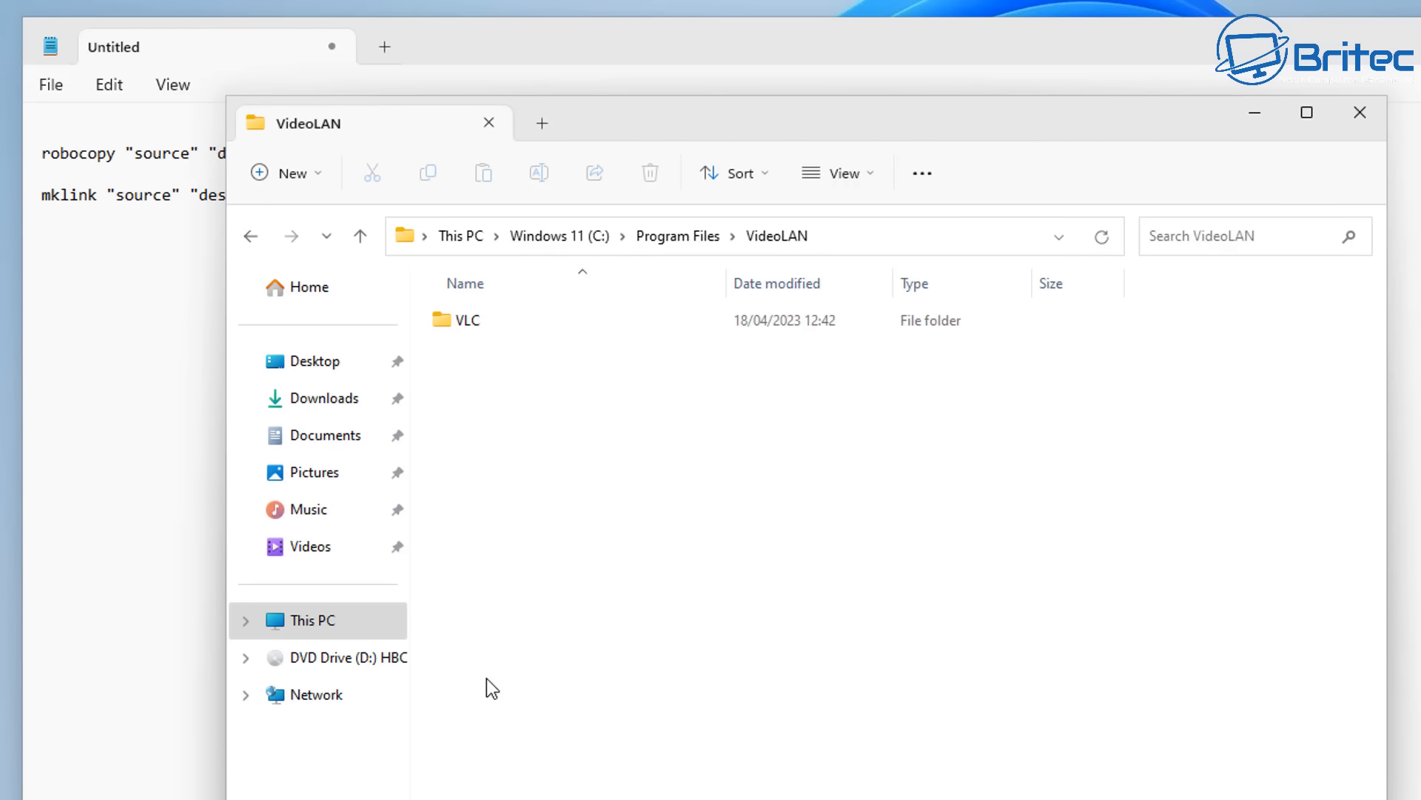
double_click(454, 323)
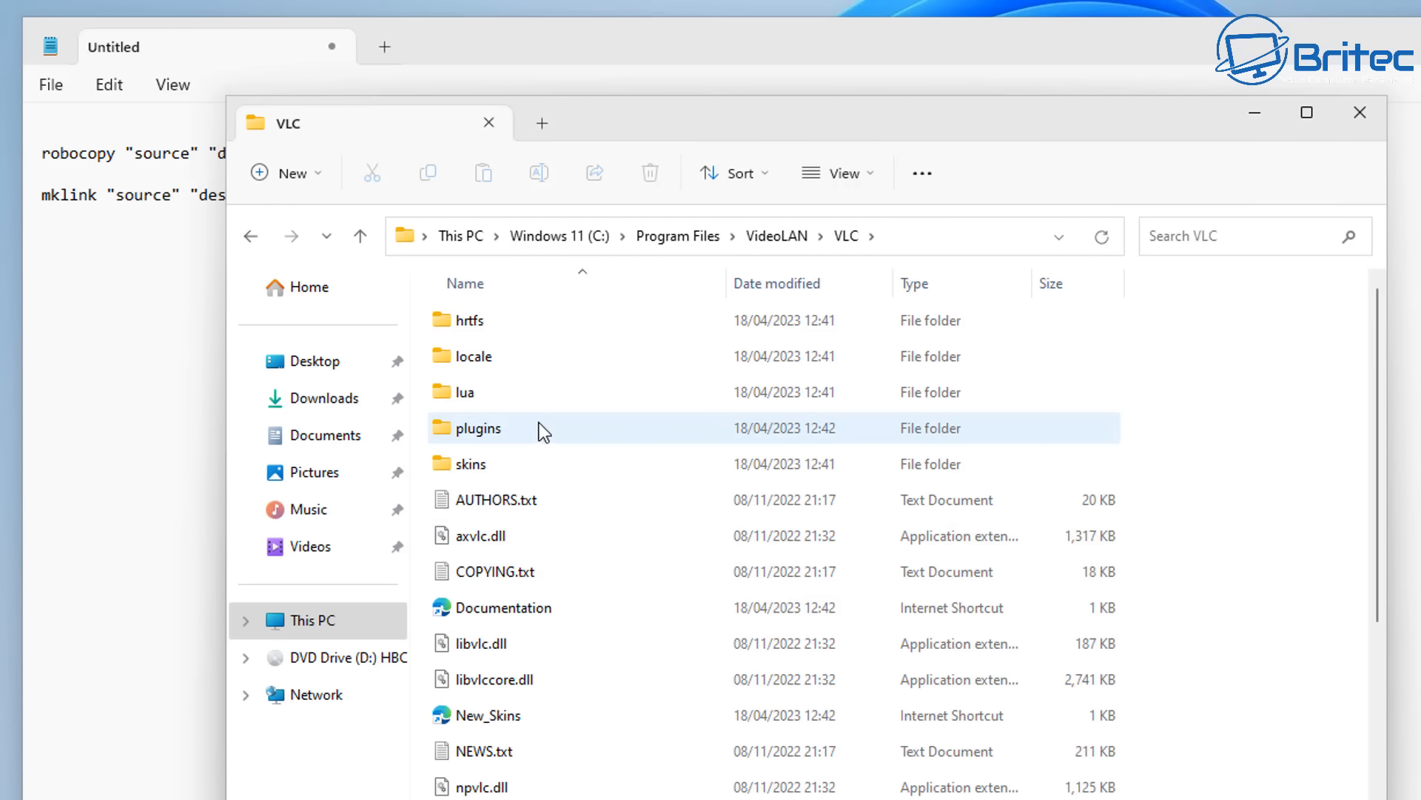
- Copy the VLC folder's path, C:\Program Files\VideoLAN\VLC, and paste it over the source placeholder of the robocopy command in Notepad
left_click(400, 229)
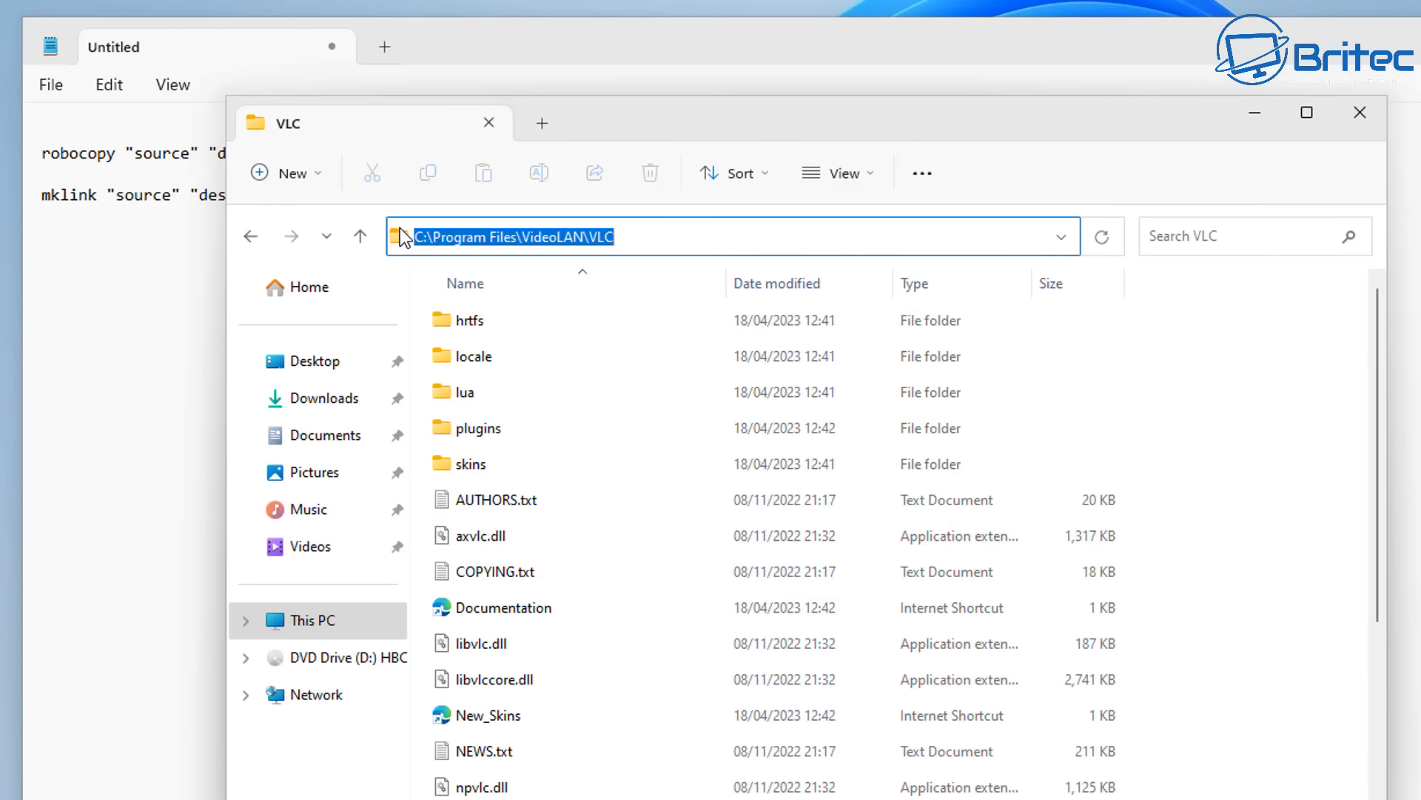
right_click(485, 225)
left_click(552, 309)
scroll(740, 584, "down", 2)
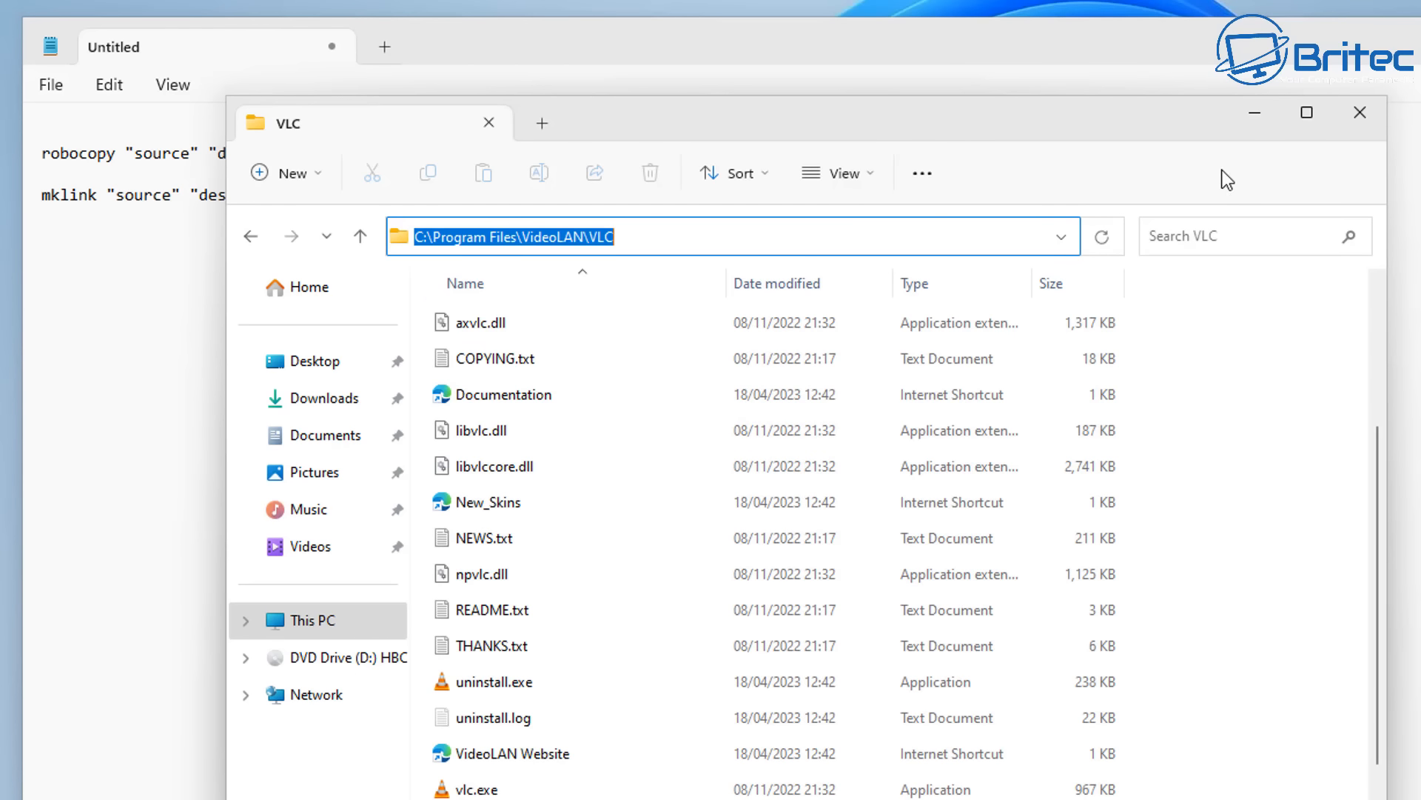
left_click(1255, 112)
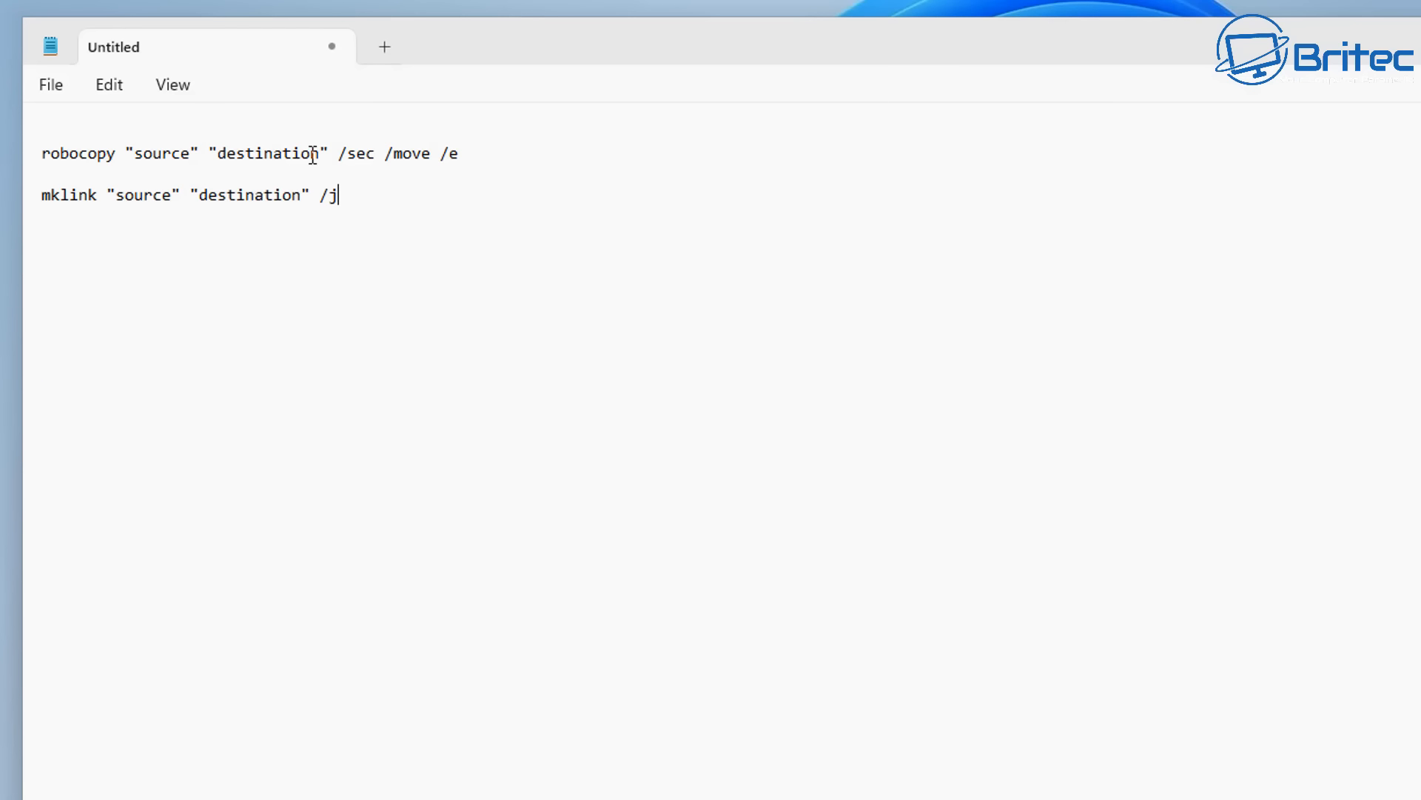
left_click_drag(318, 148, 134, 157)
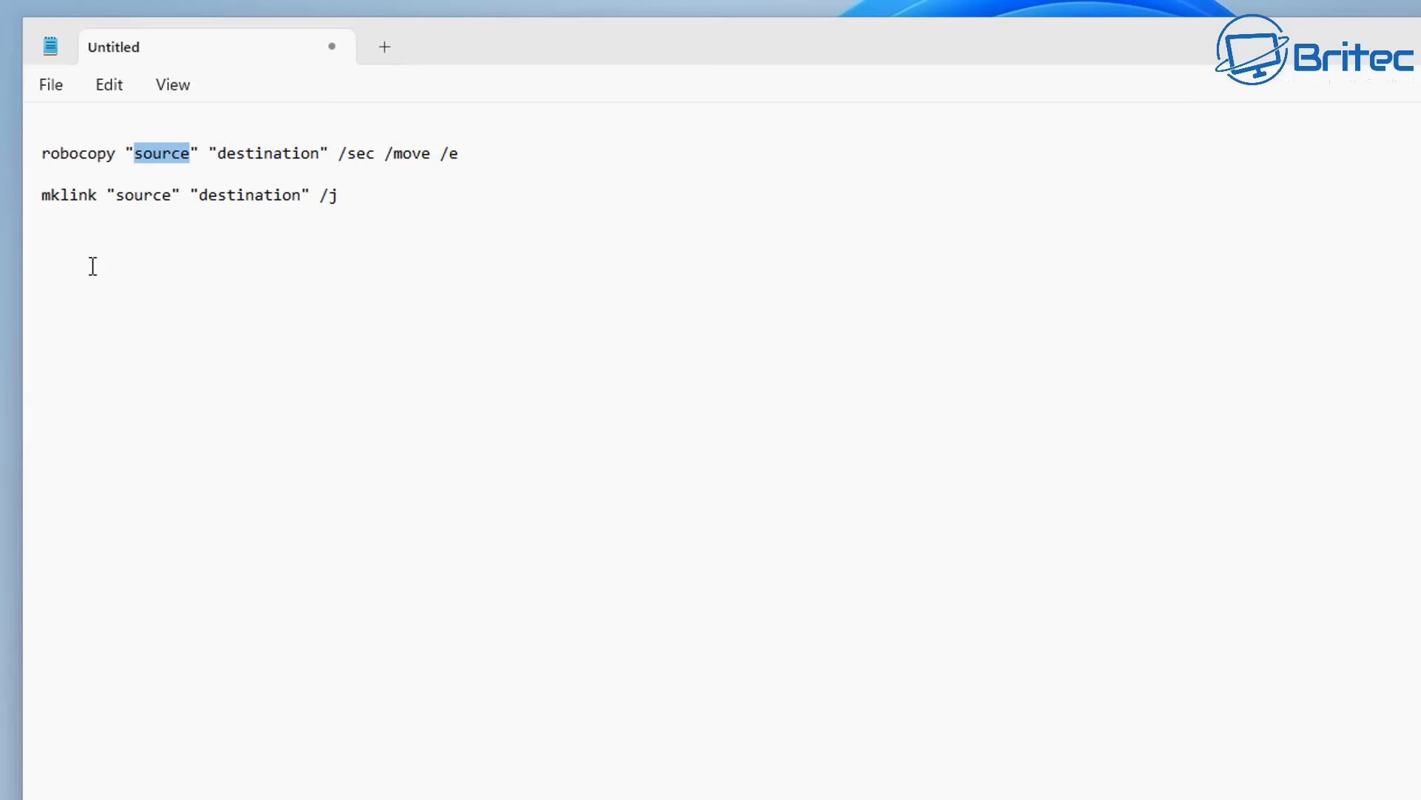
key("ctrl+v")
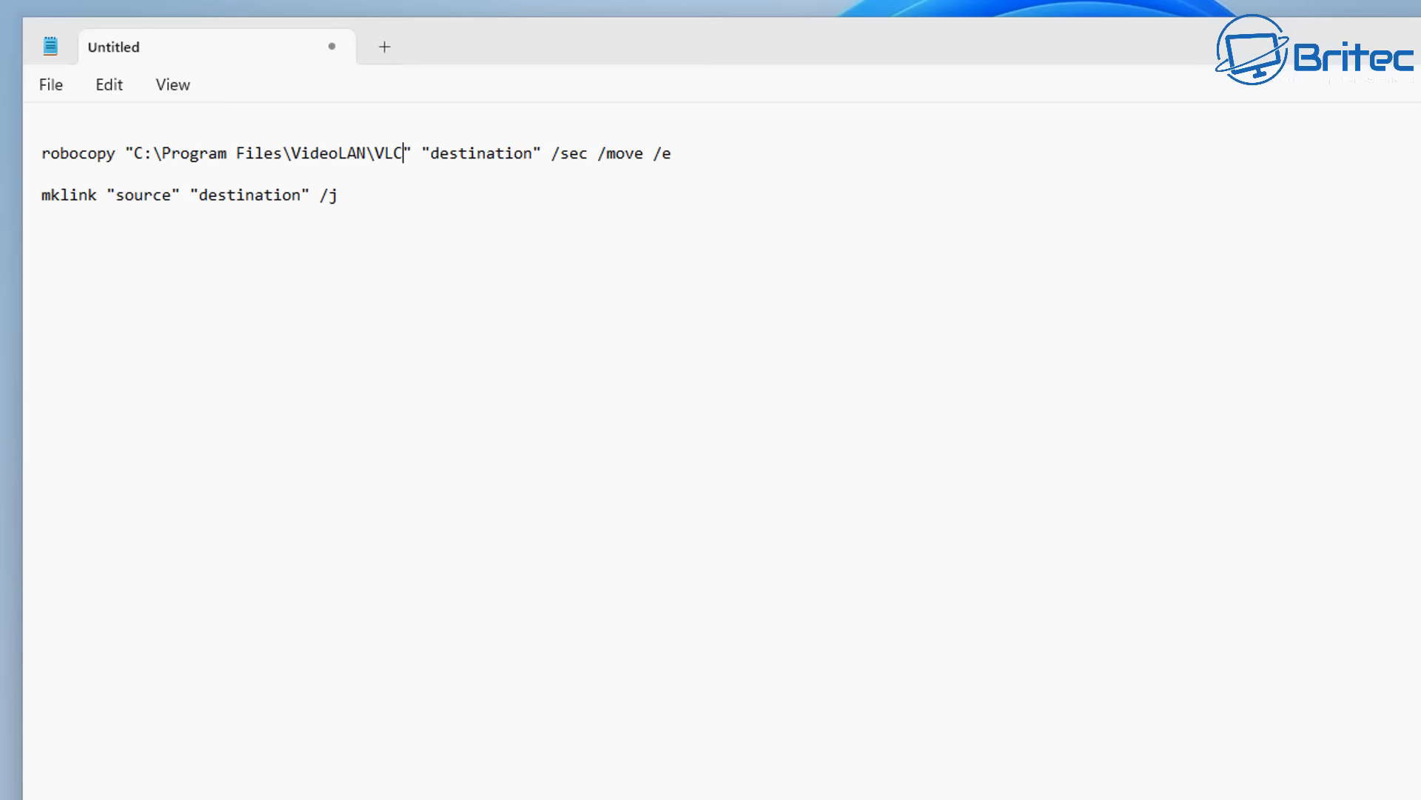
- Switch to File Explorer and open the Program Files folder on the Programs (E:) drive
left_click(807, 799)
left_click(250, 238)
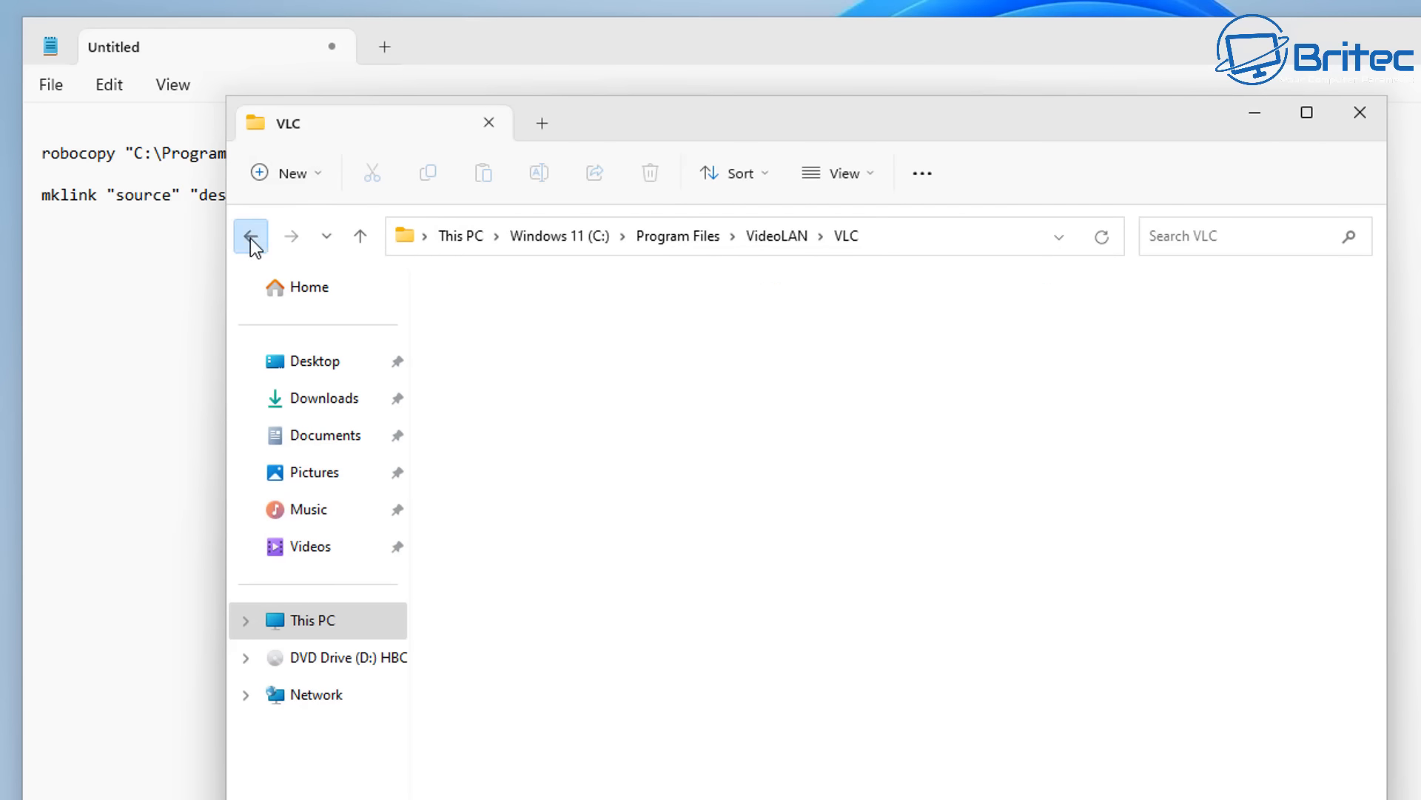
left_click(245, 236)
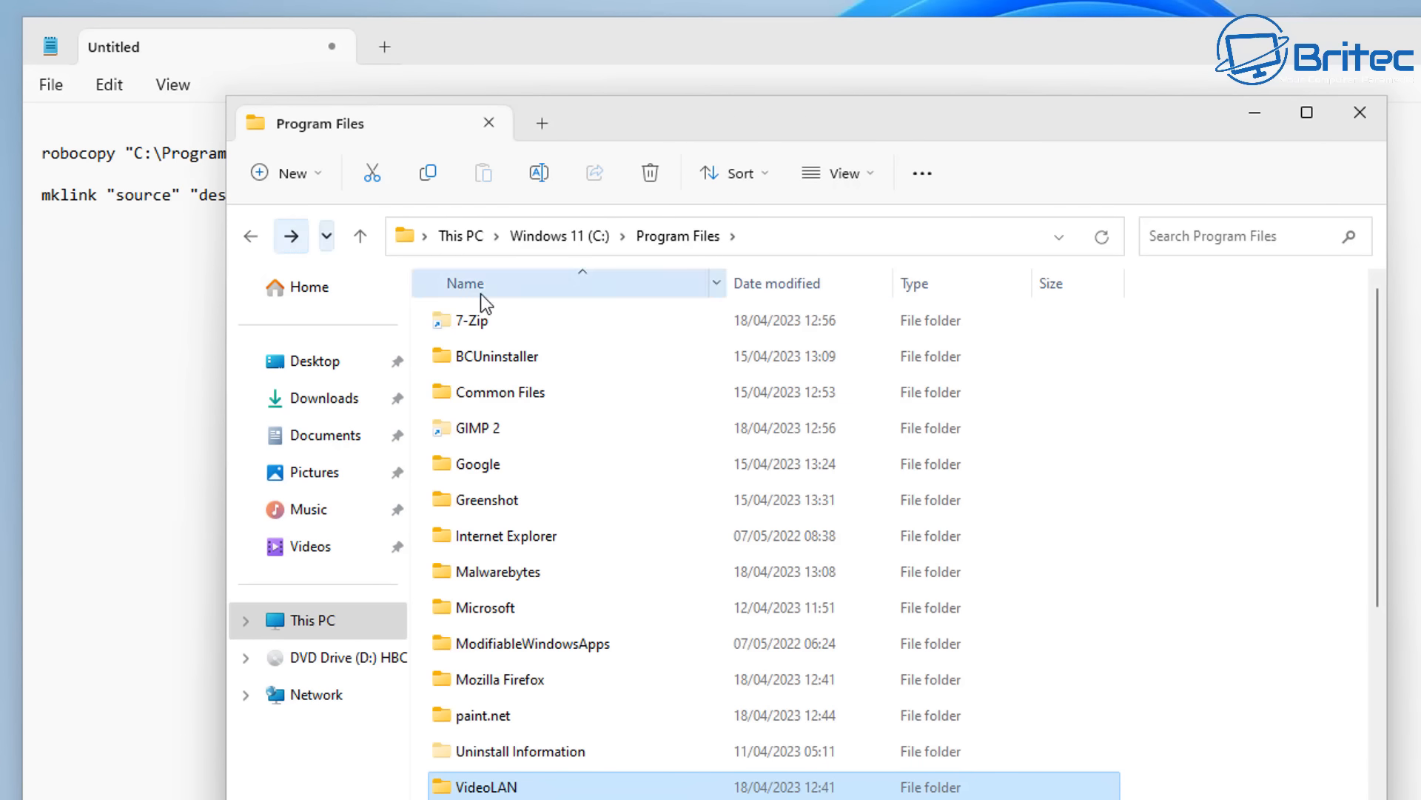
left_click(313, 627)
double_click(1094, 347)
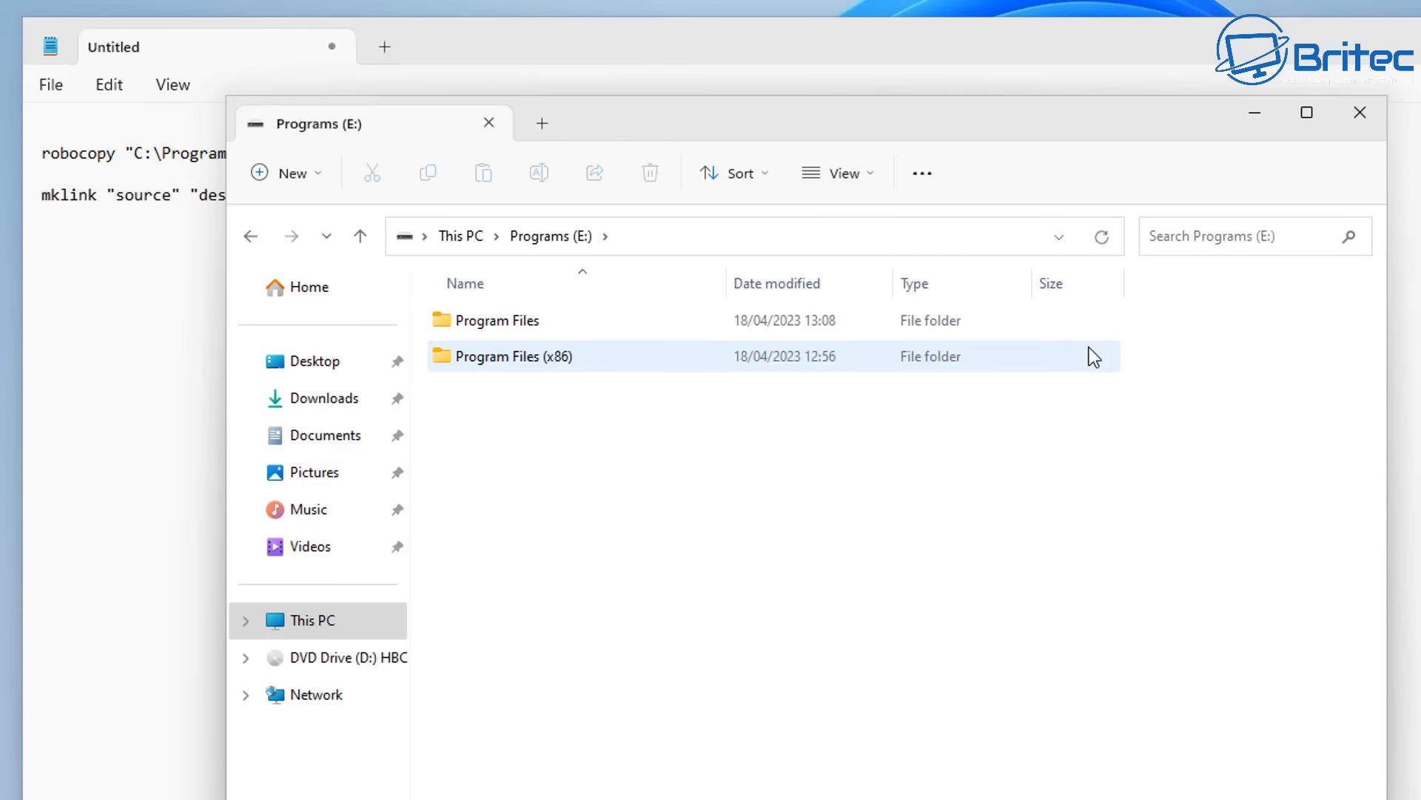
double_click(487, 328)
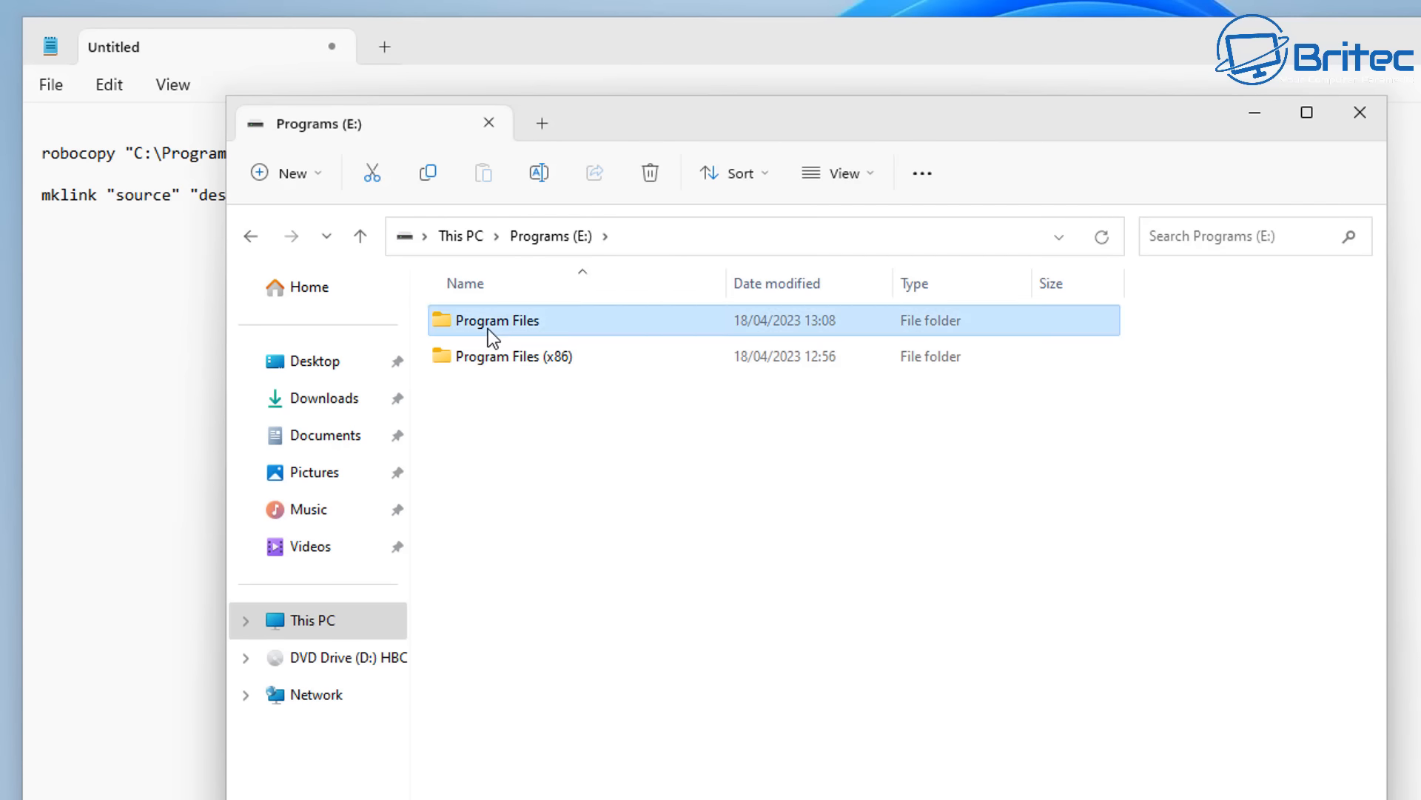
- Copy the folder path E:\Program Files and paste it over the destination placeholder of the robocopy command in Notepad
left_click(408, 242)
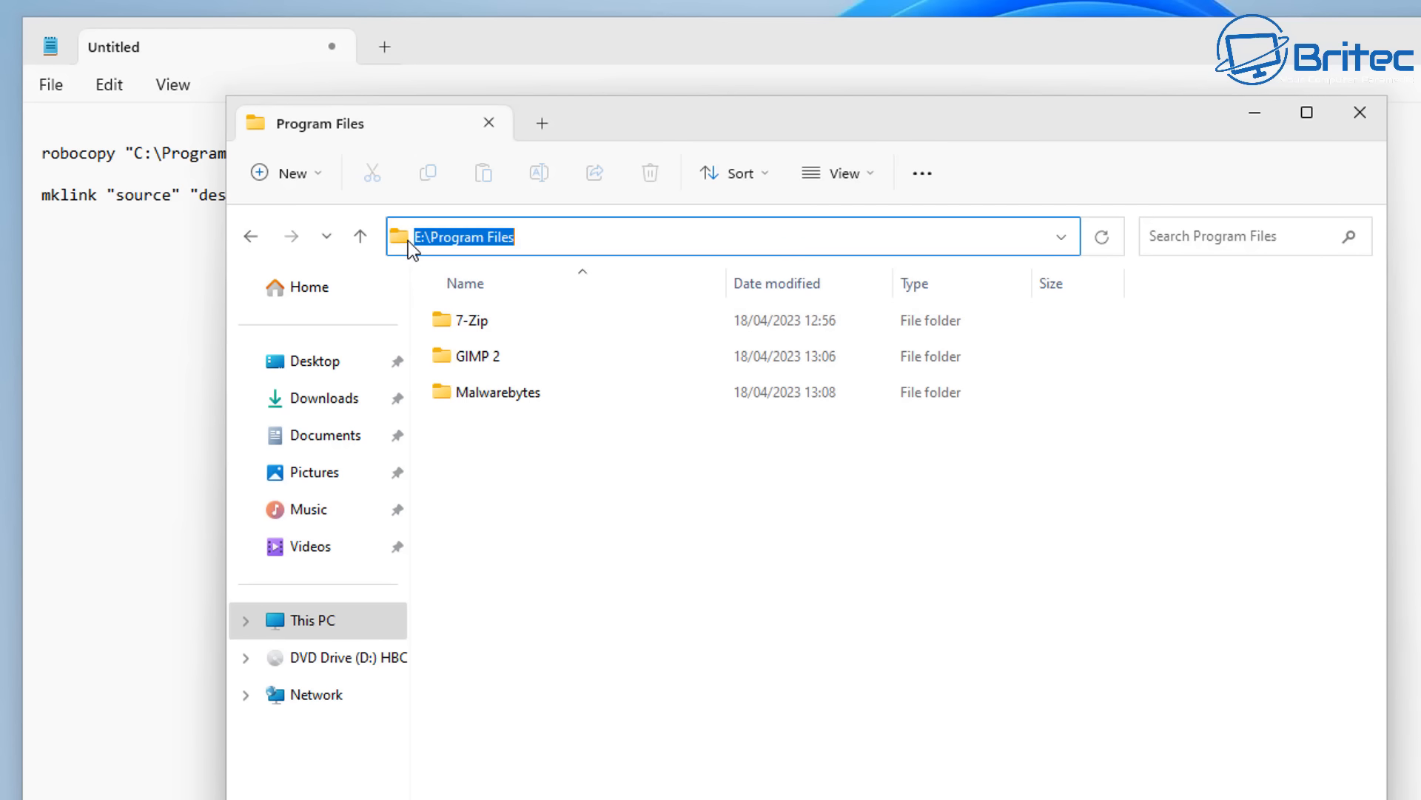
right_click(442, 238)
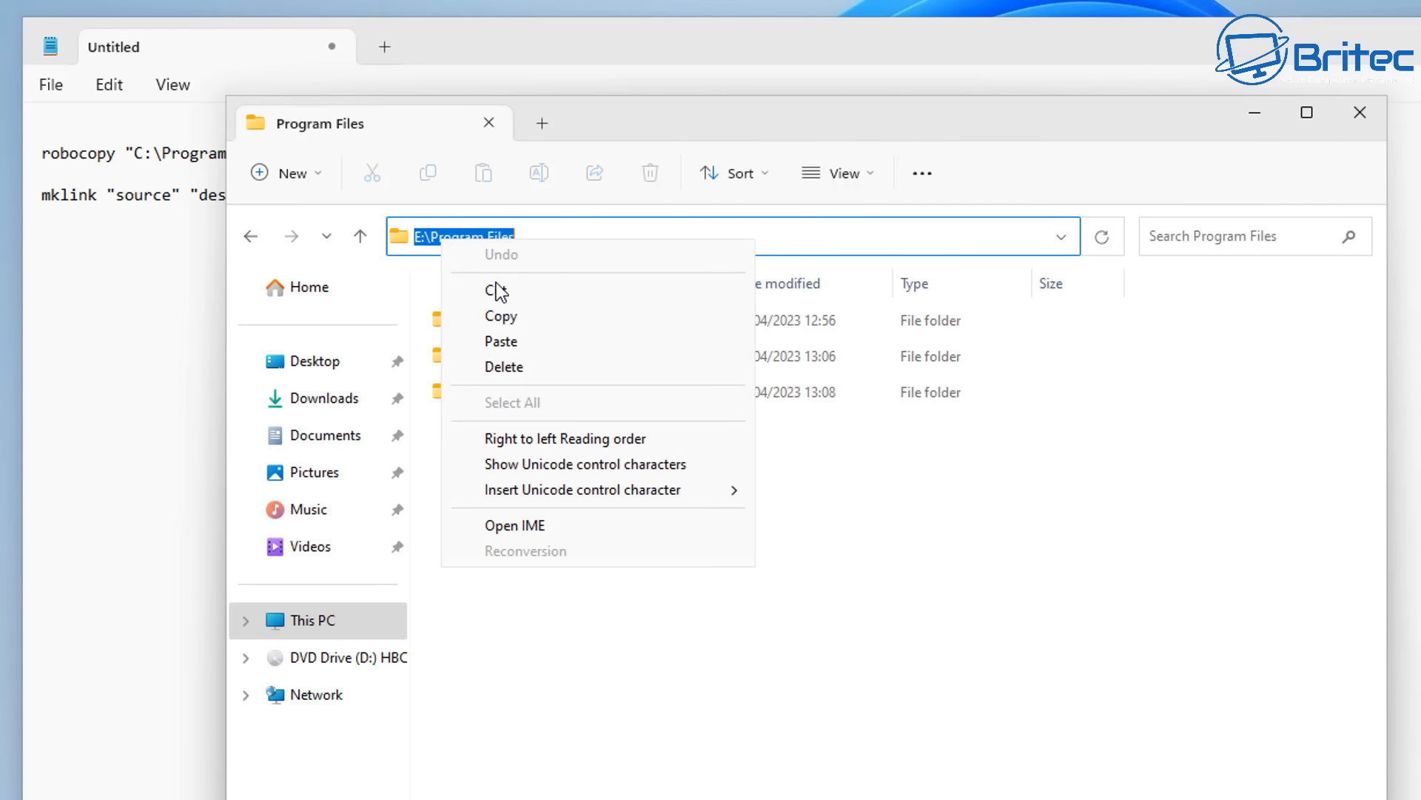
left_click(503, 315)
left_click(1256, 115)
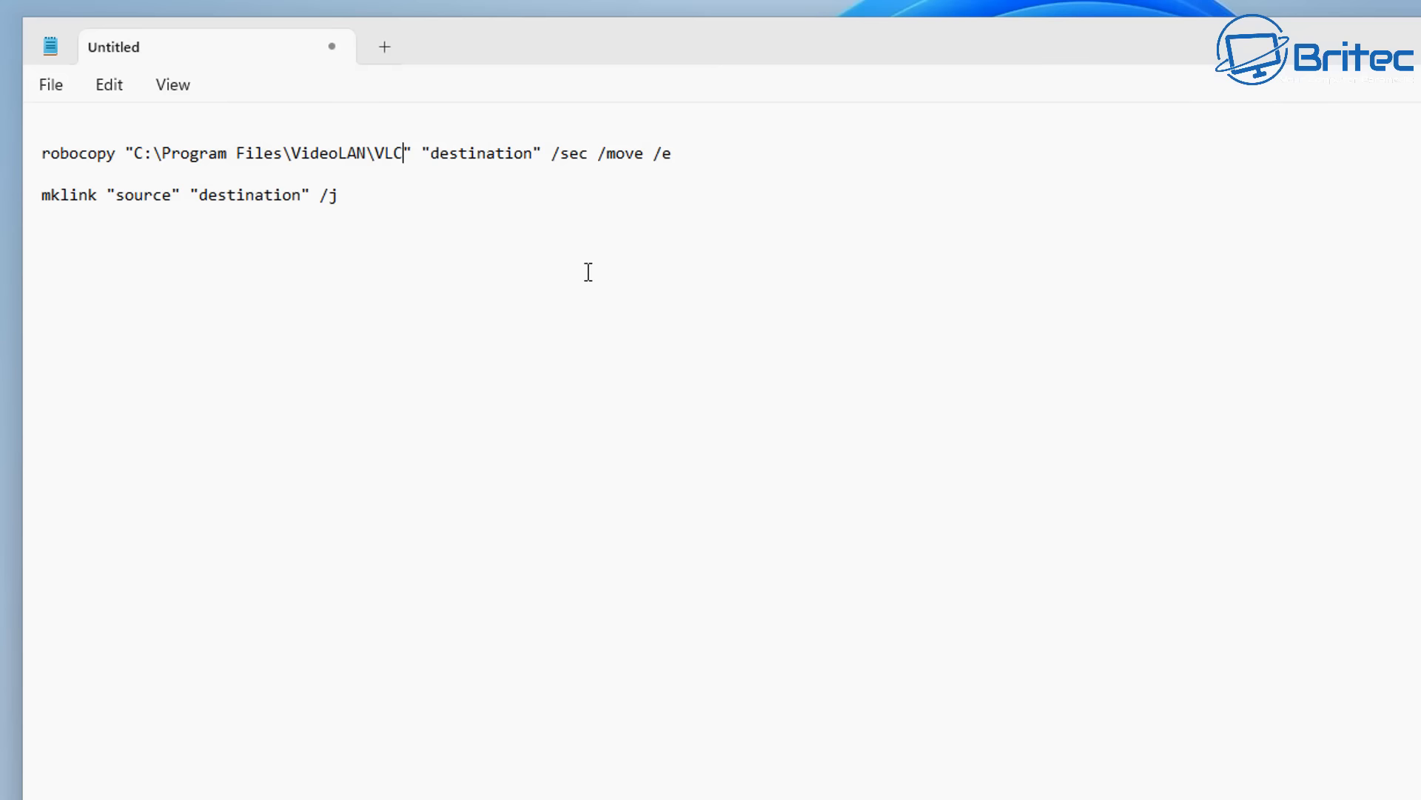
left_click(534, 150)
left_click_drag(535, 149, 431, 153)
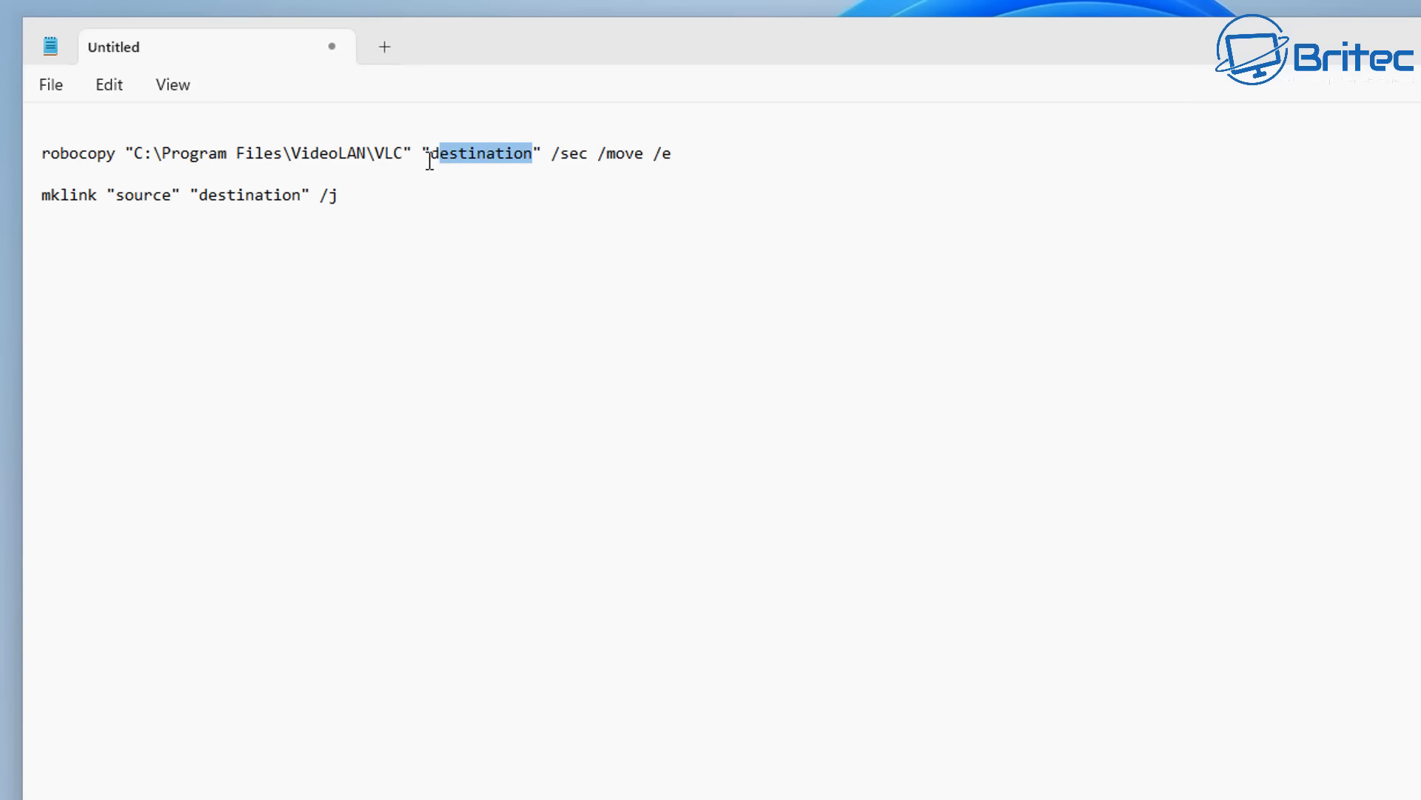
right_click(447, 150)
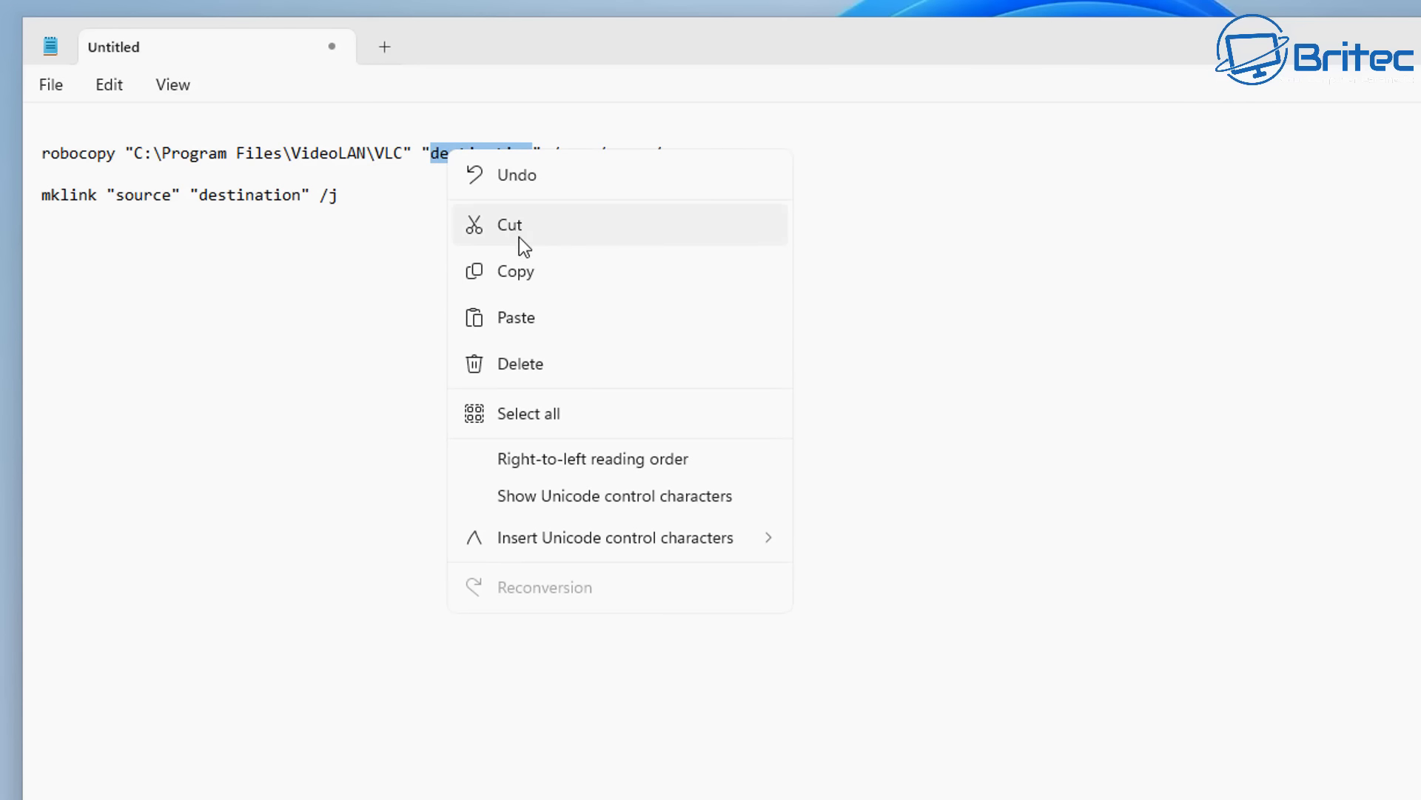
left_click(527, 320)
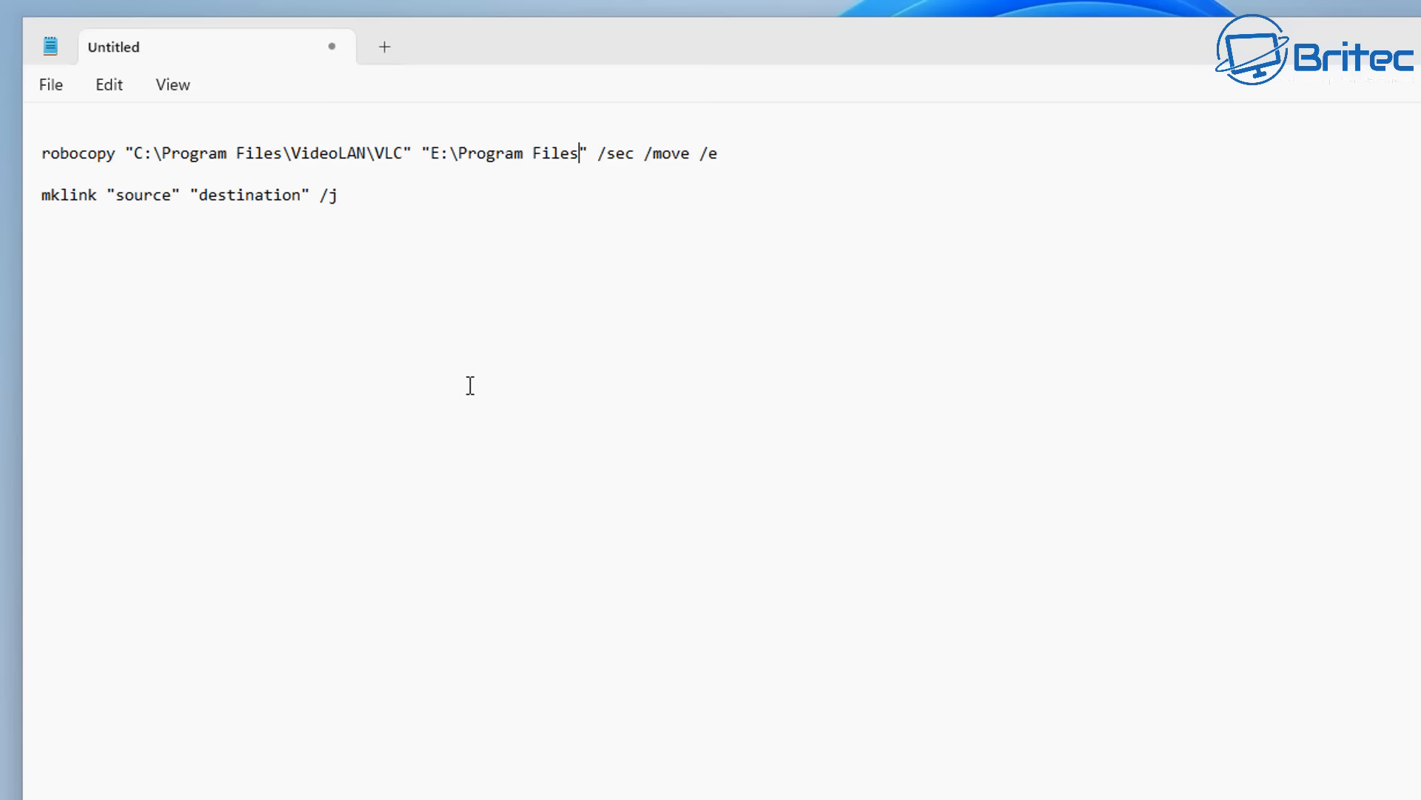
- Append \VLC to the robocopy command's destination path so it reads E:\Program Files\VLC
type("\\")
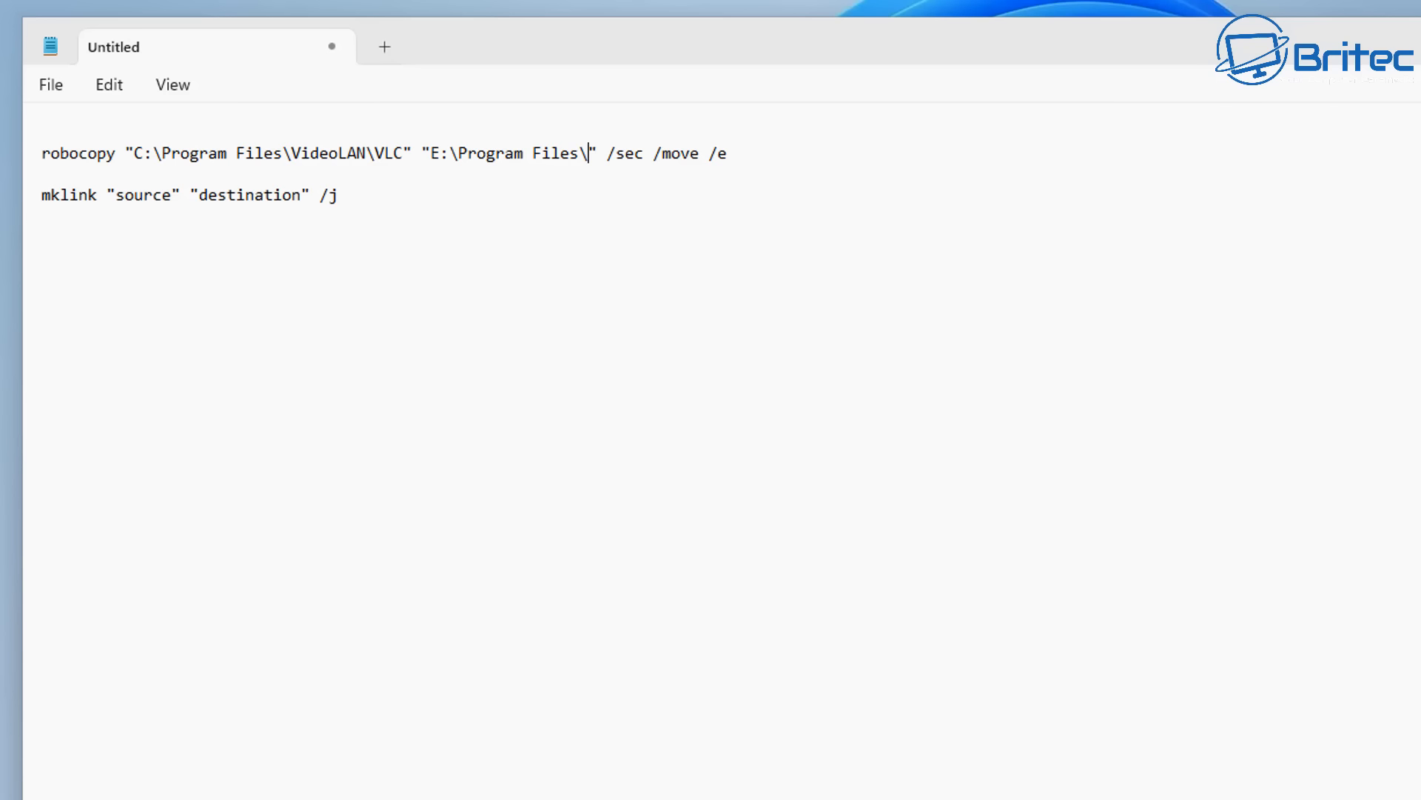
type("V")
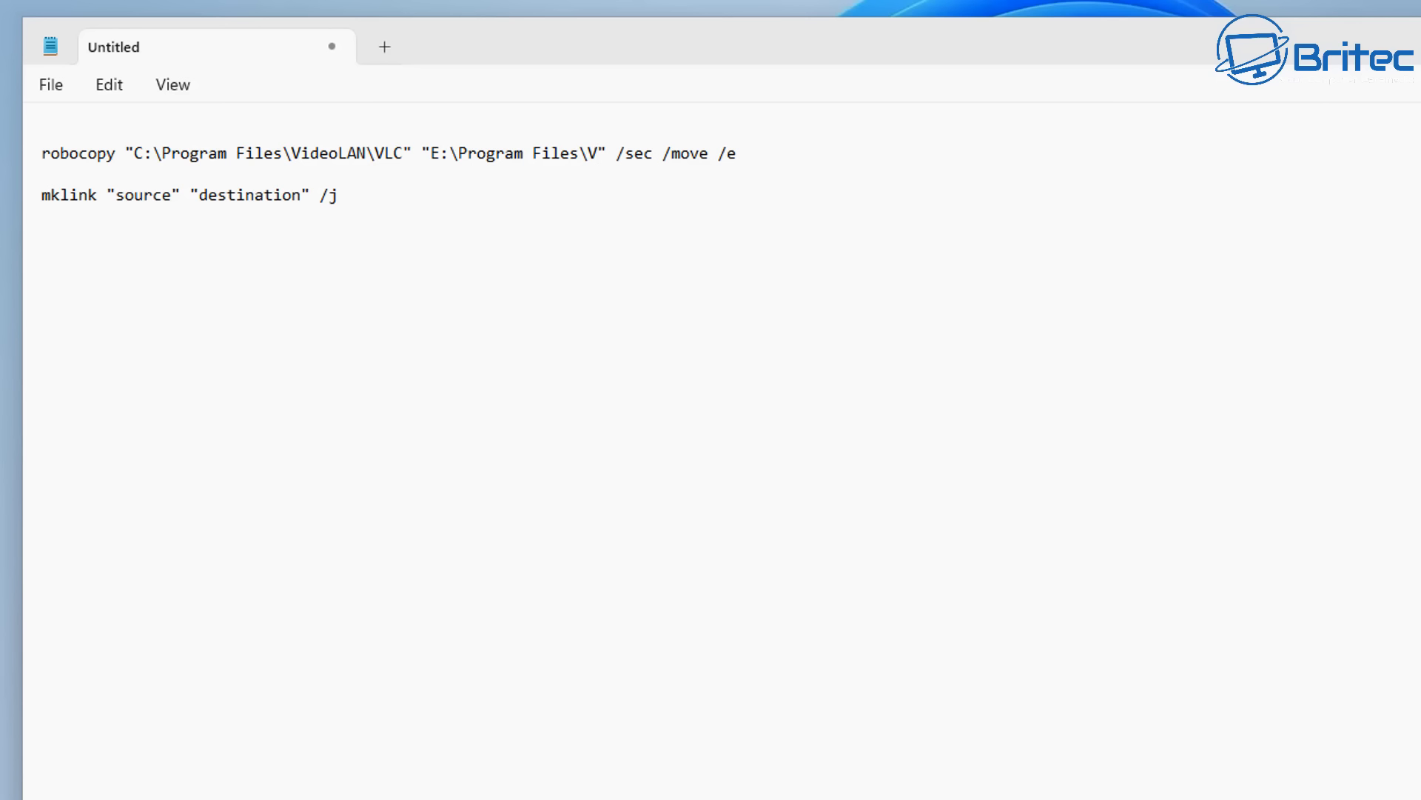
type("LC")
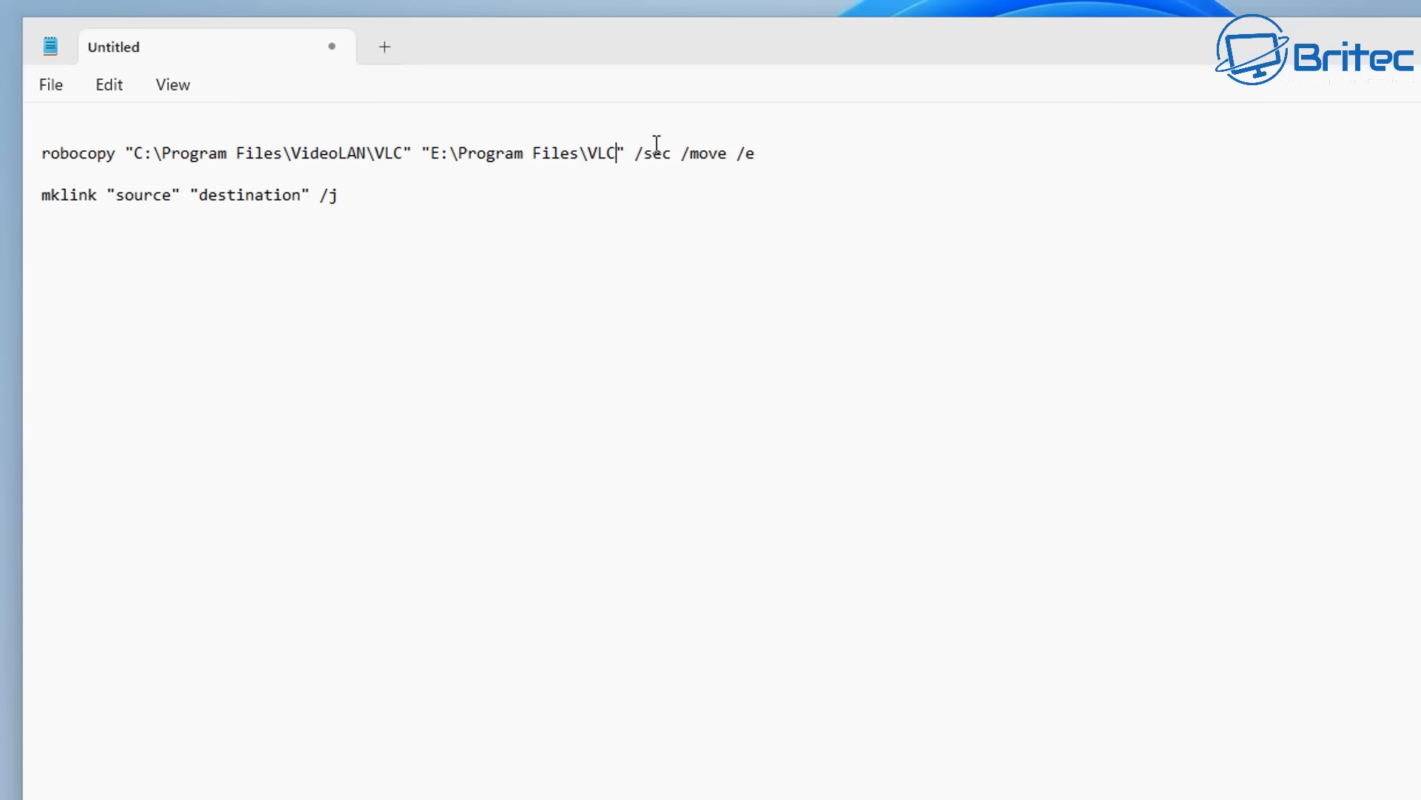
- Copy the complete robocopy command line from the Notepad document and minimize Notepad
left_click_drag(763, 153, 4, 157)
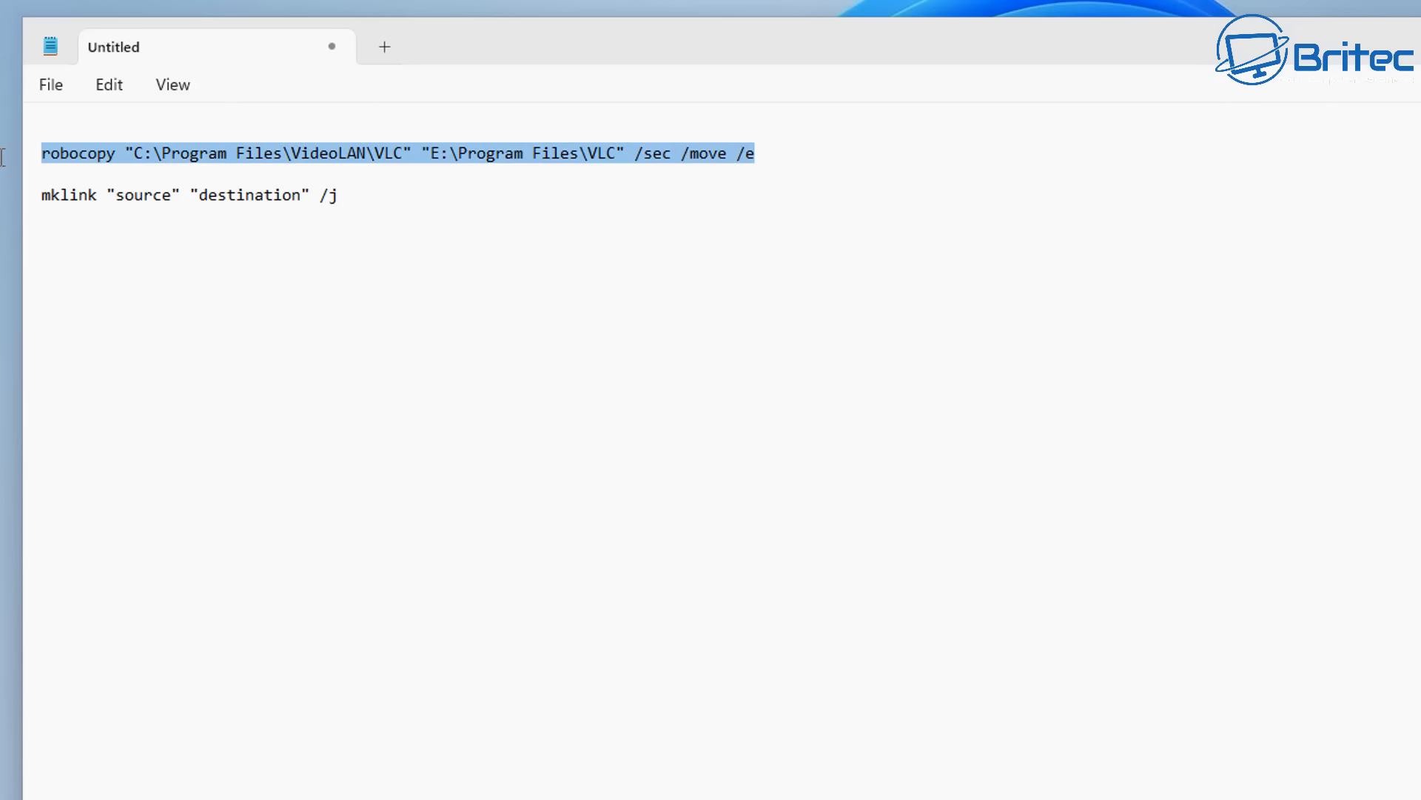
right_click(322, 154)
left_click(410, 277)
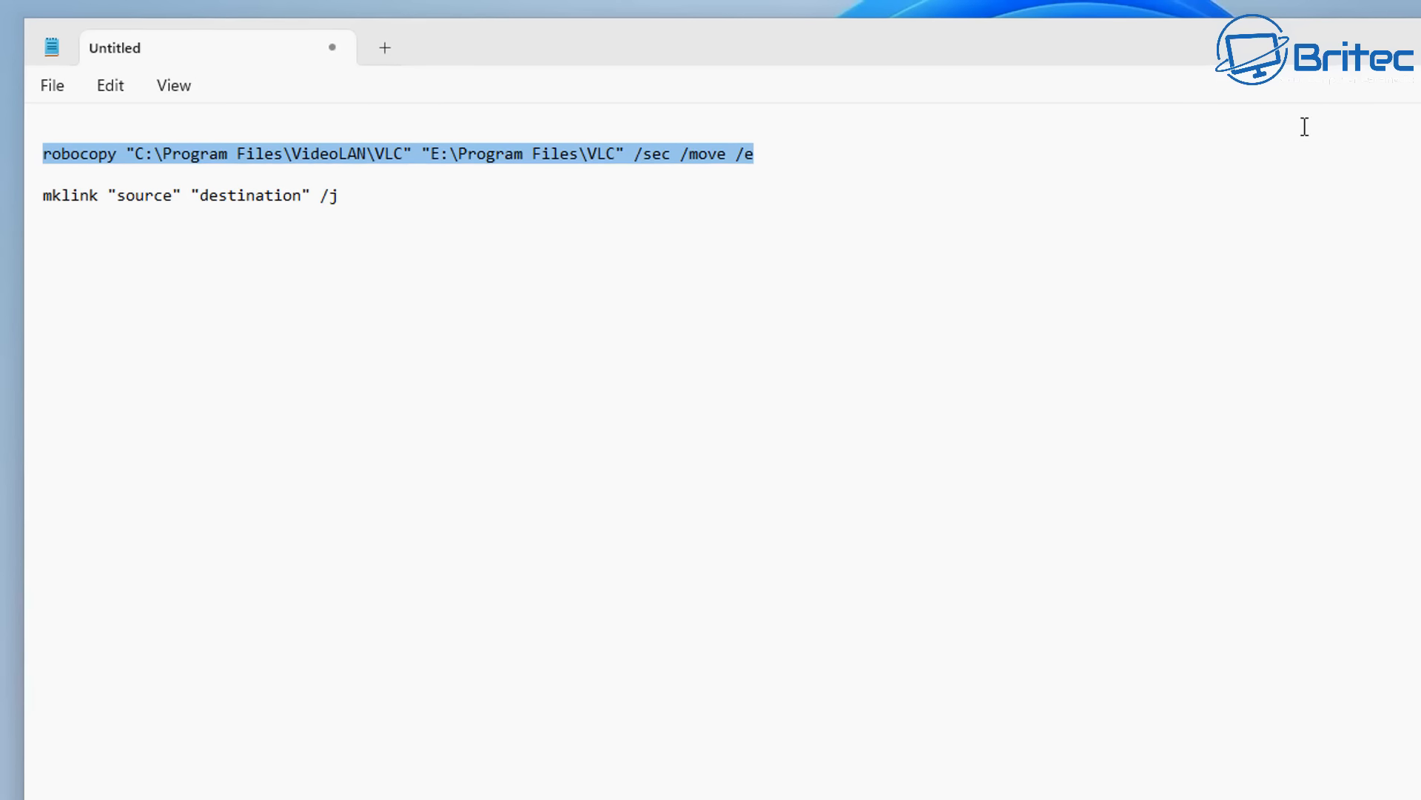
left_click(1302, 94)
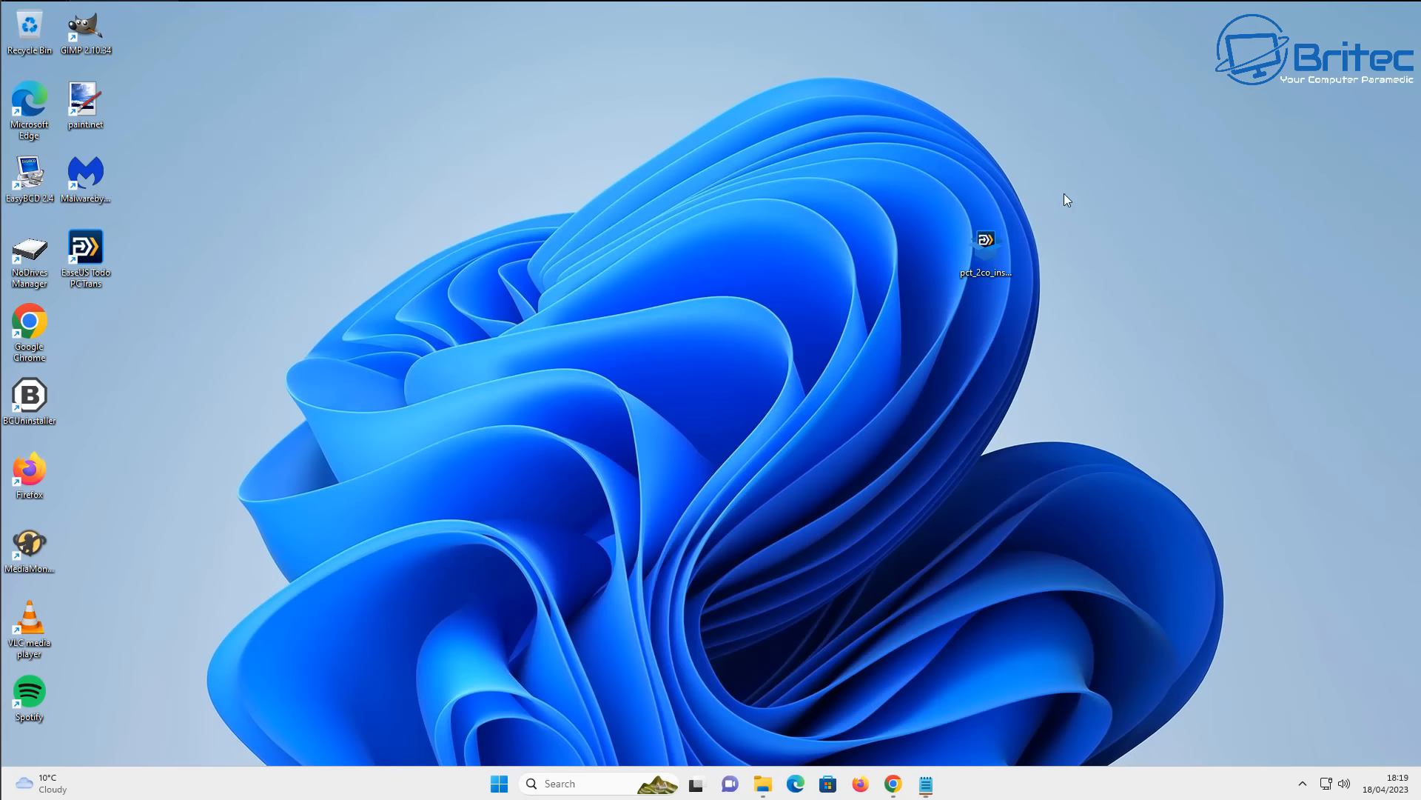
- Search Windows for cmd and run Command Prompt as administrator
left_click(500, 785)
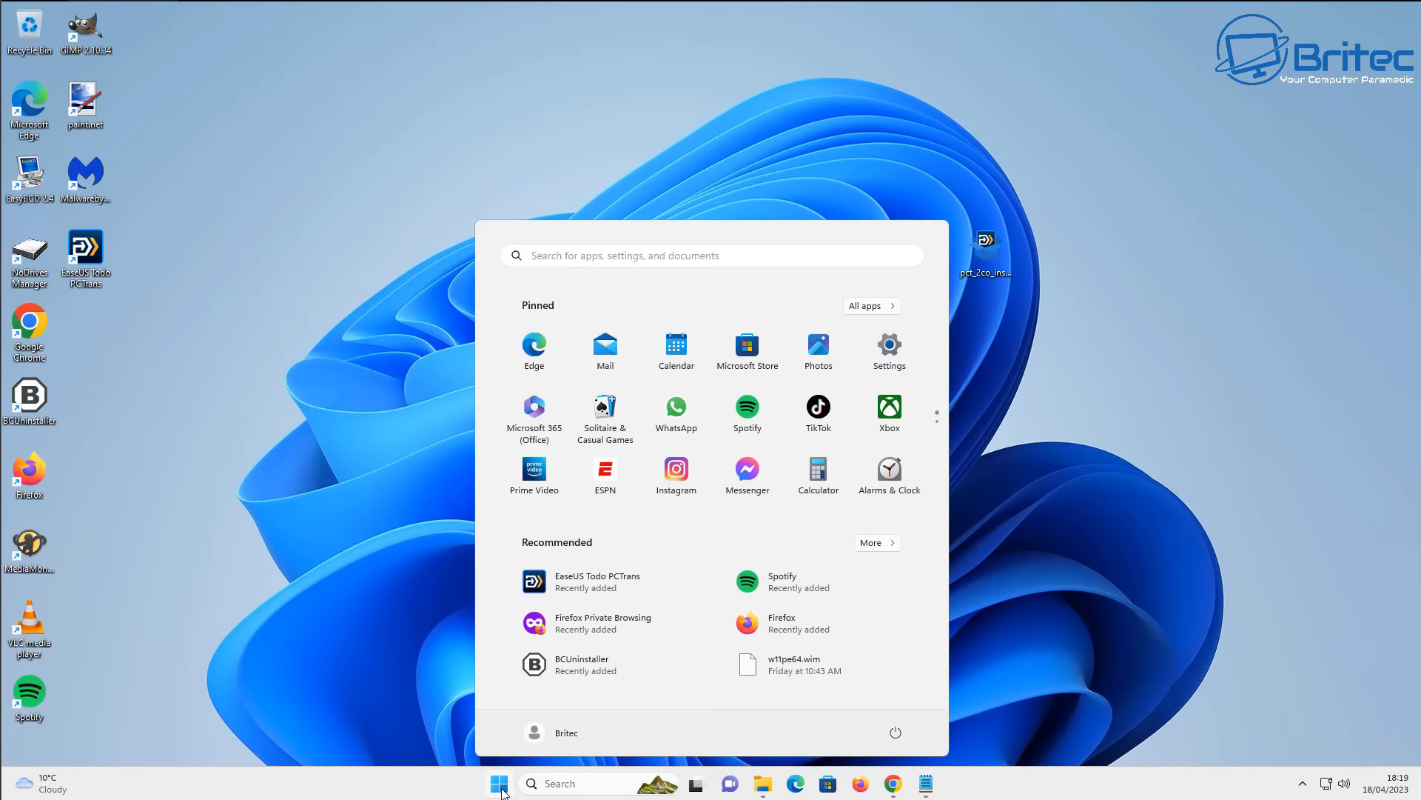
type("cmd")
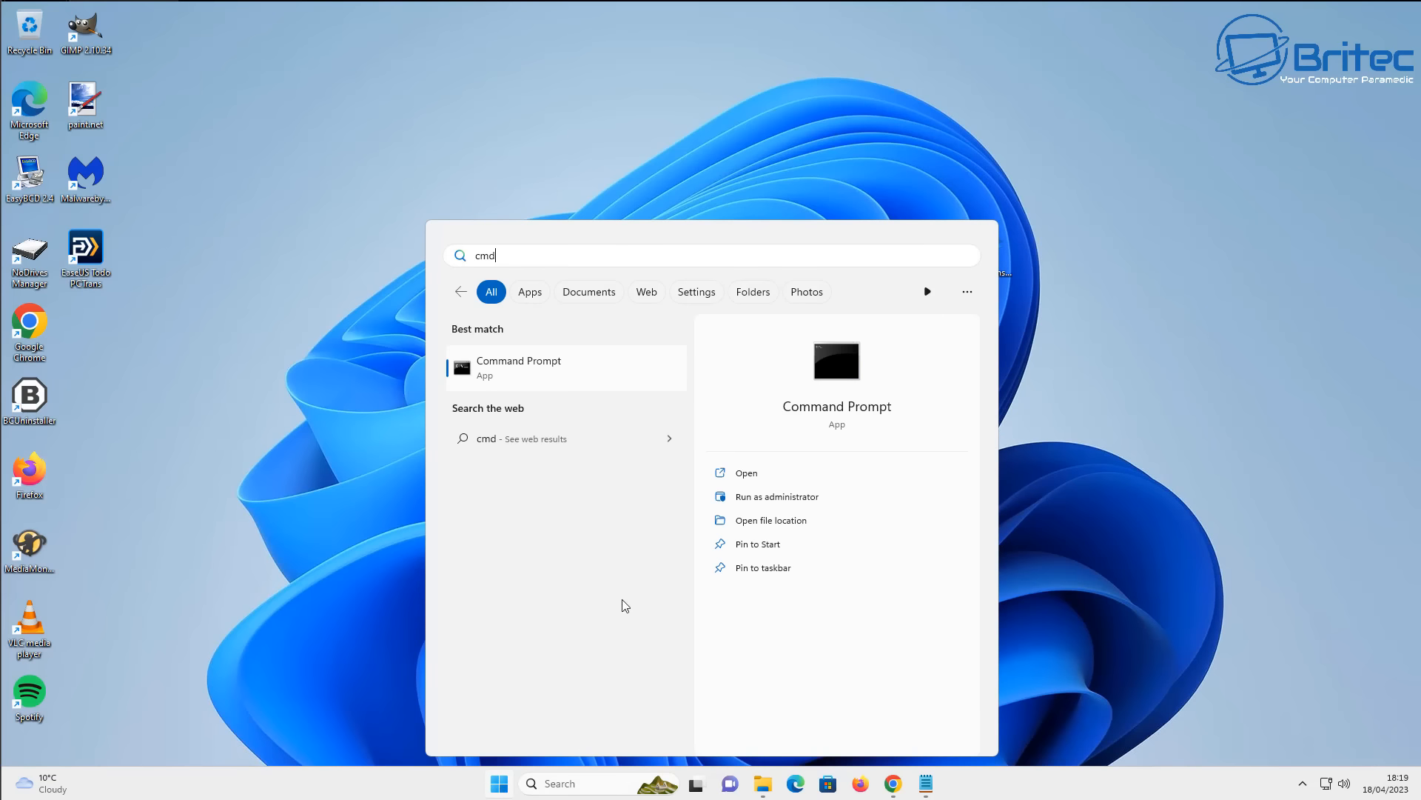
left_click(745, 496)
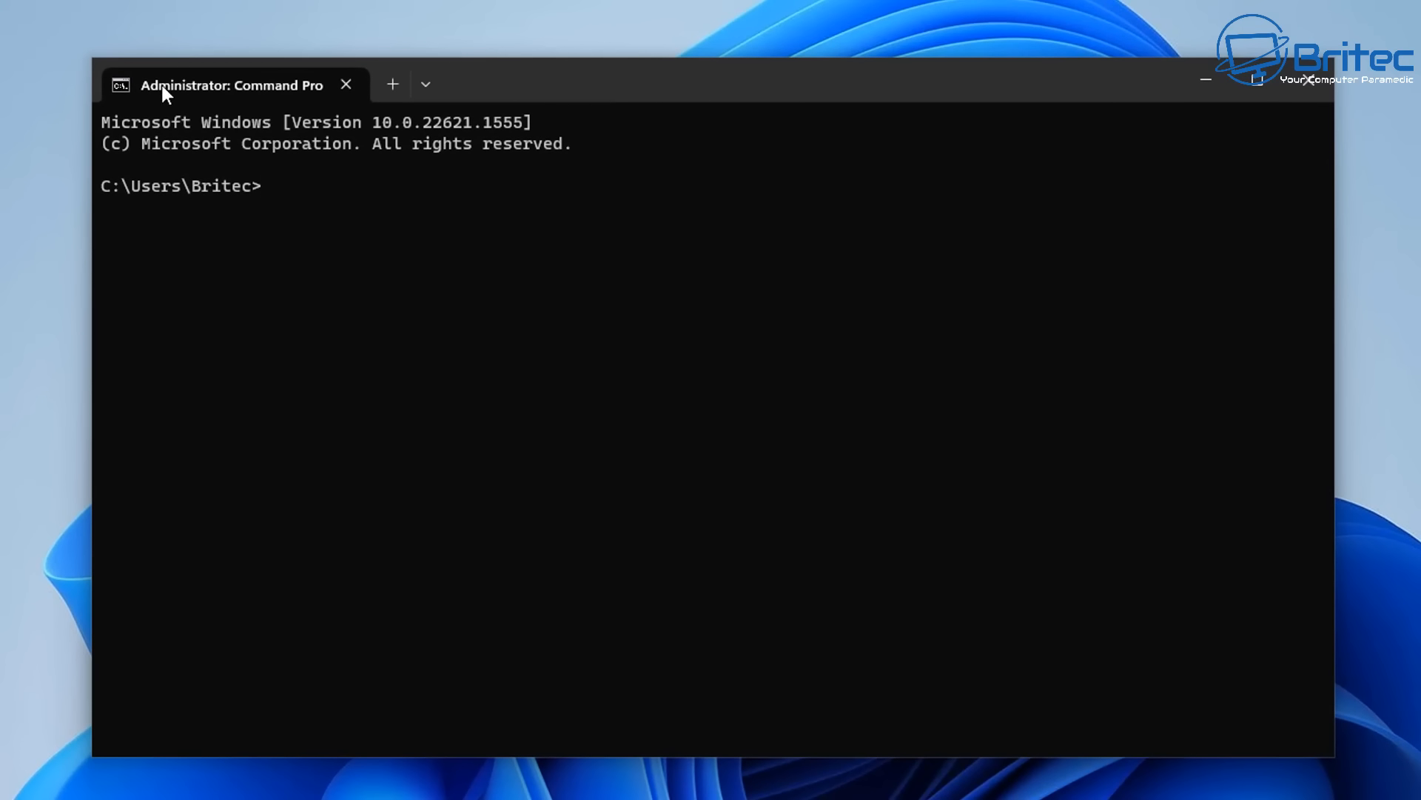
- Paste and run the robocopy command to move C:\Program Files\VideoLAN\VLC to E:\Program Files\VLC, then minimize Command Prompt
key("ctrl+v")
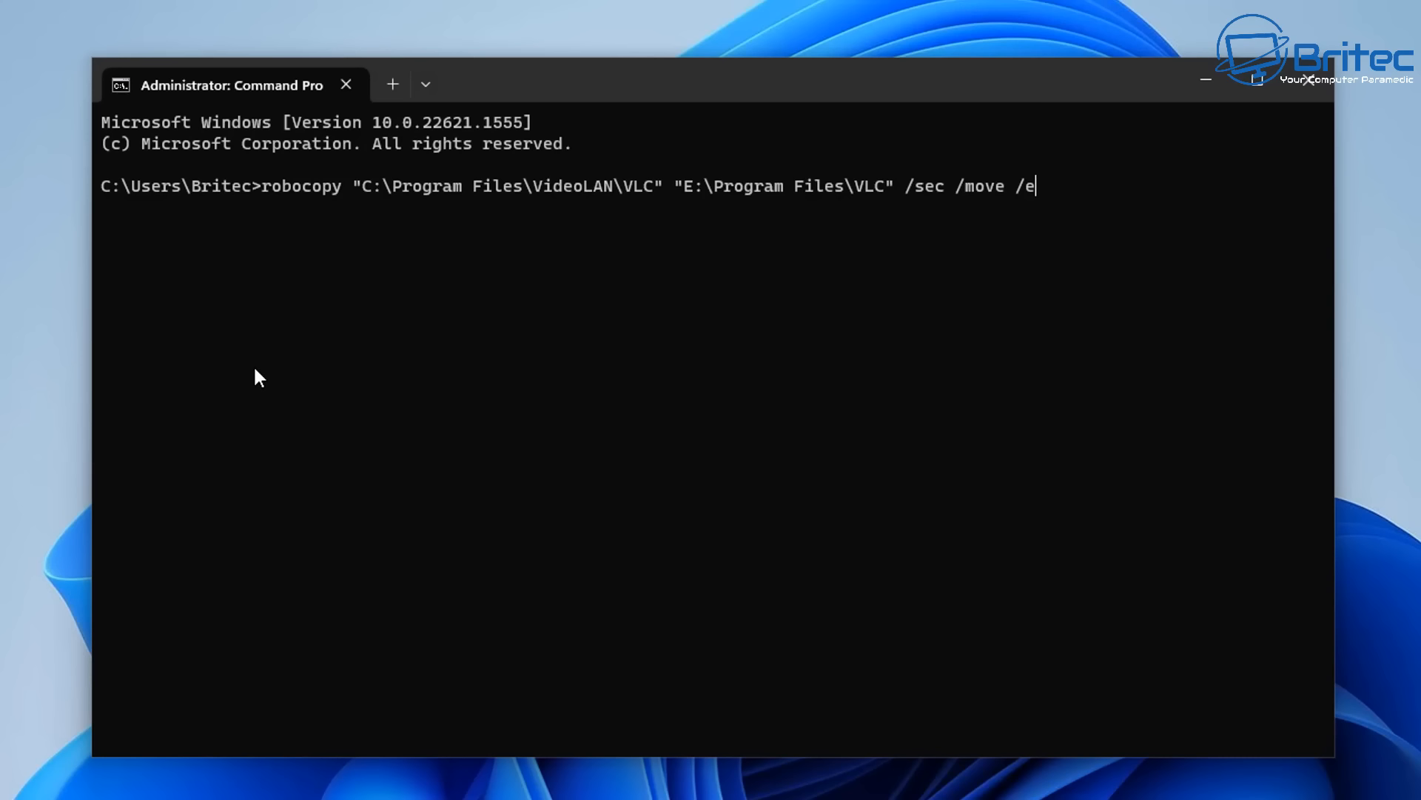
key("Return")
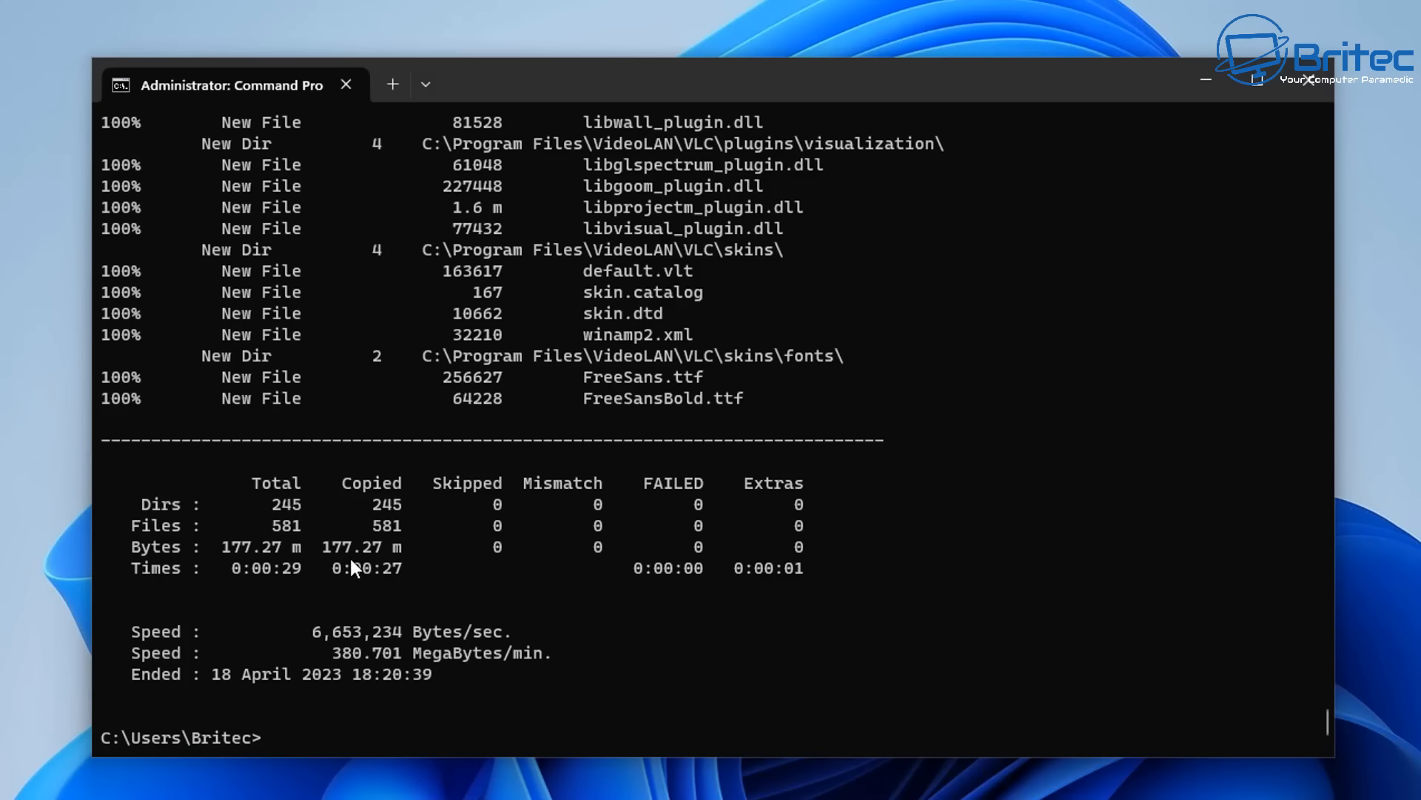
left_click(1215, 77)
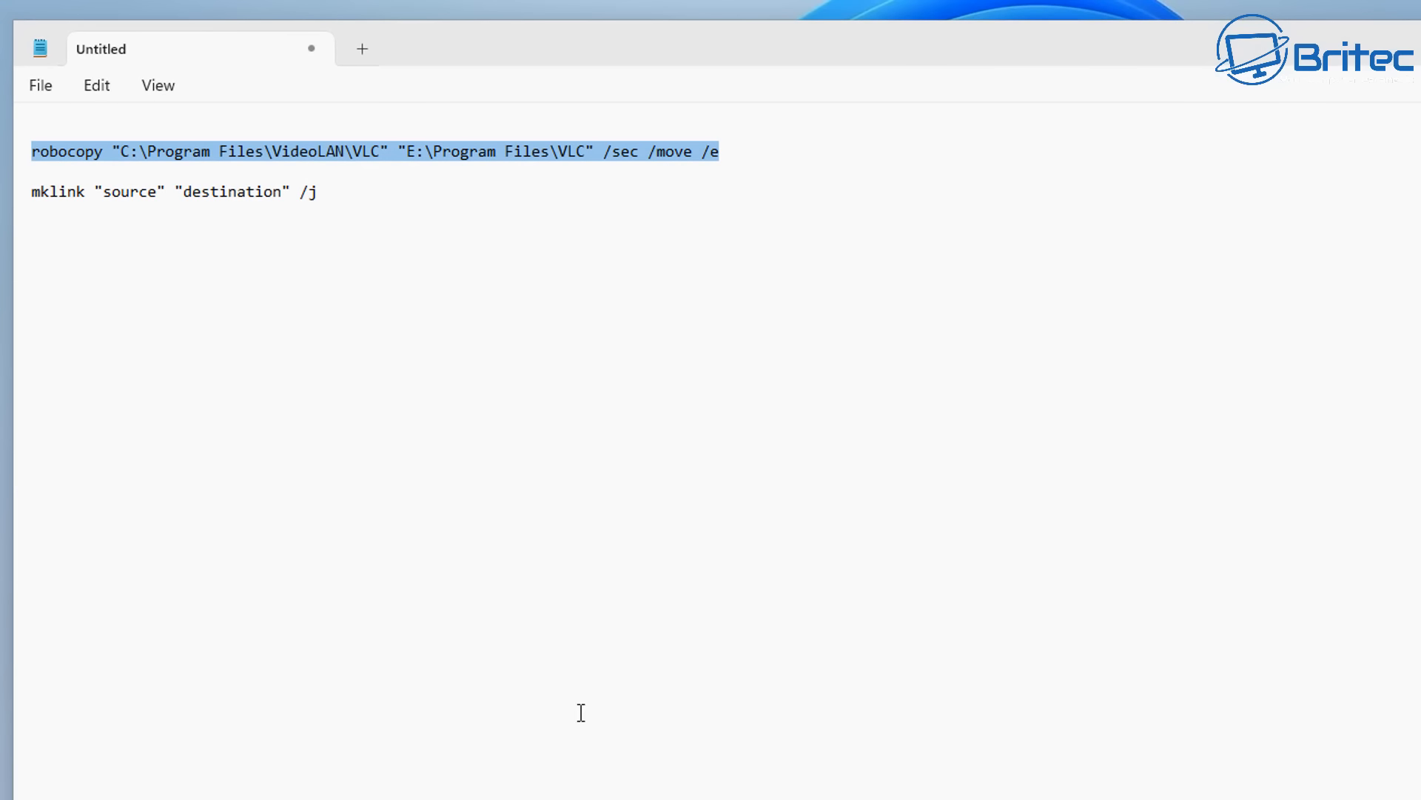
- In Notepad, copy the robocopy source path C:\Program Files\VideoLAN\VLC and paste it over the mklink command's source placeholder
left_click(265, 191)
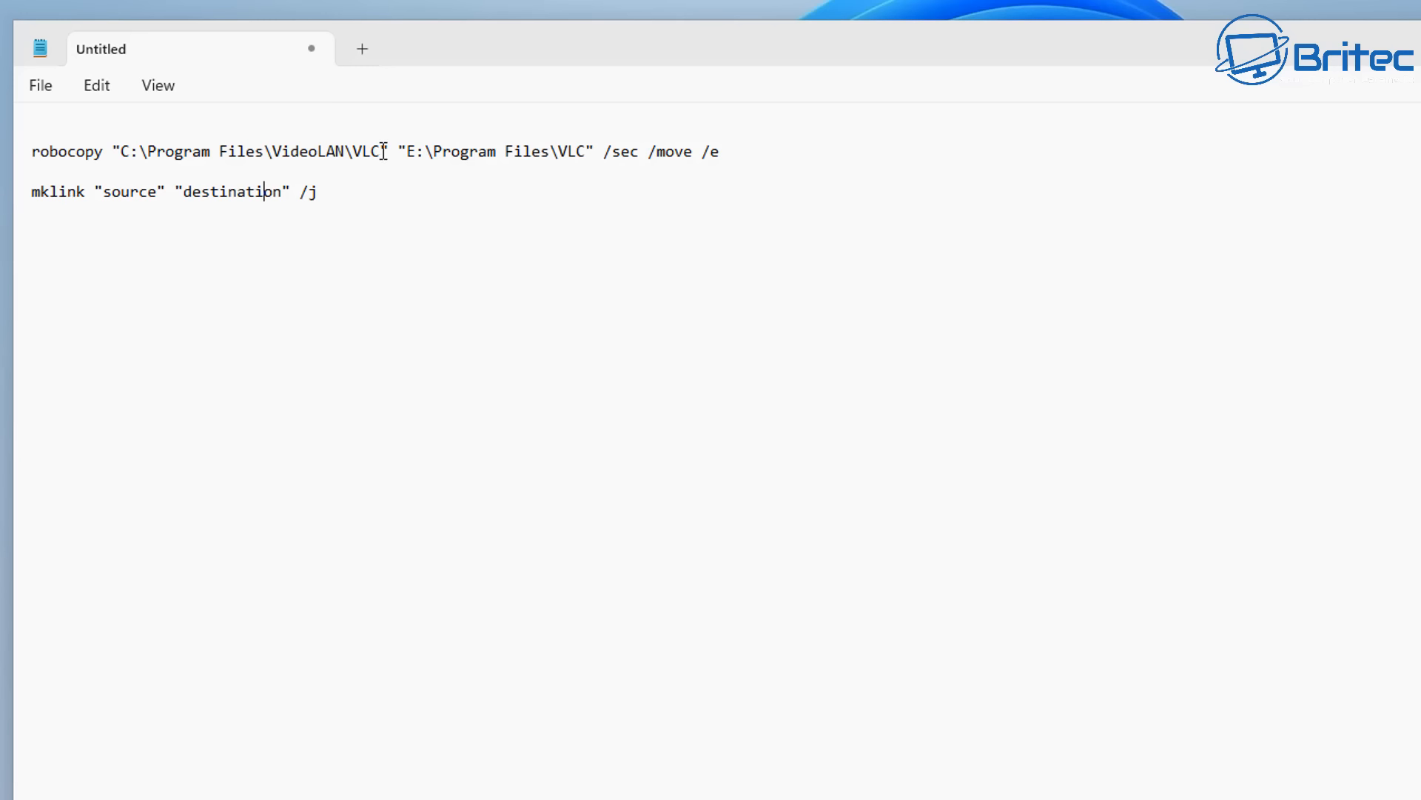
left_click_drag(380, 151, 118, 154)
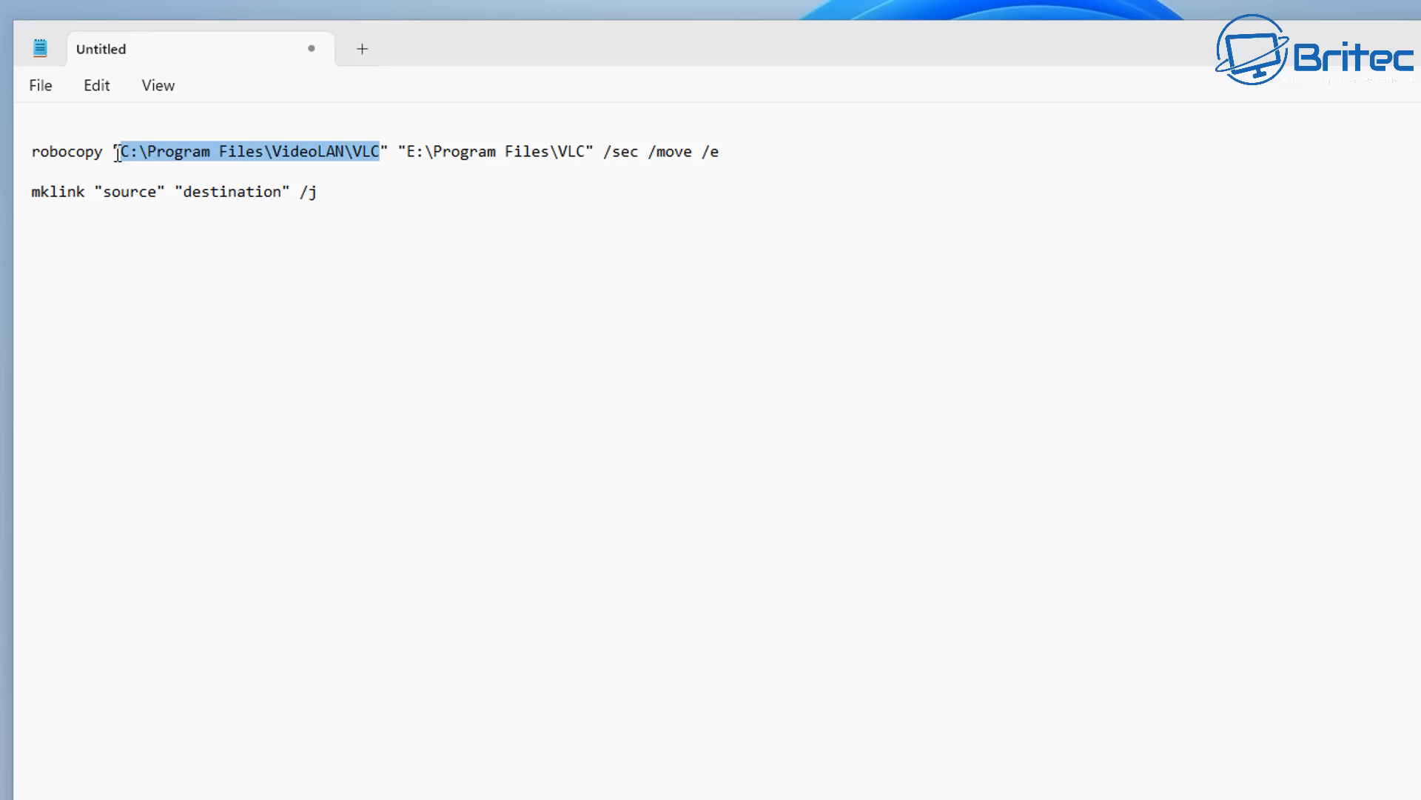
right_click(163, 149)
left_click(238, 268)
left_click(239, 255)
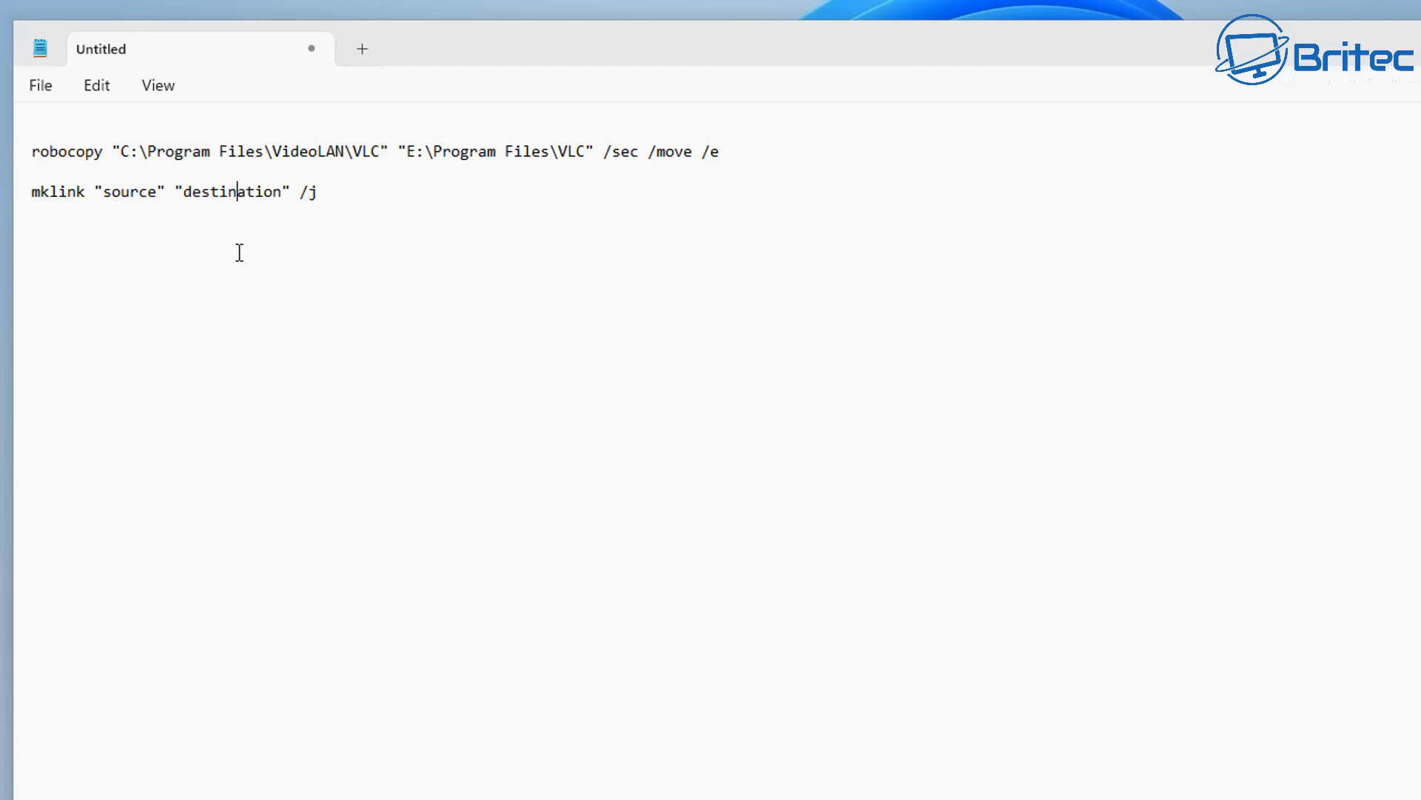
left_click_drag(158, 191, 104, 194)
right_click(111, 194)
left_click(180, 351)
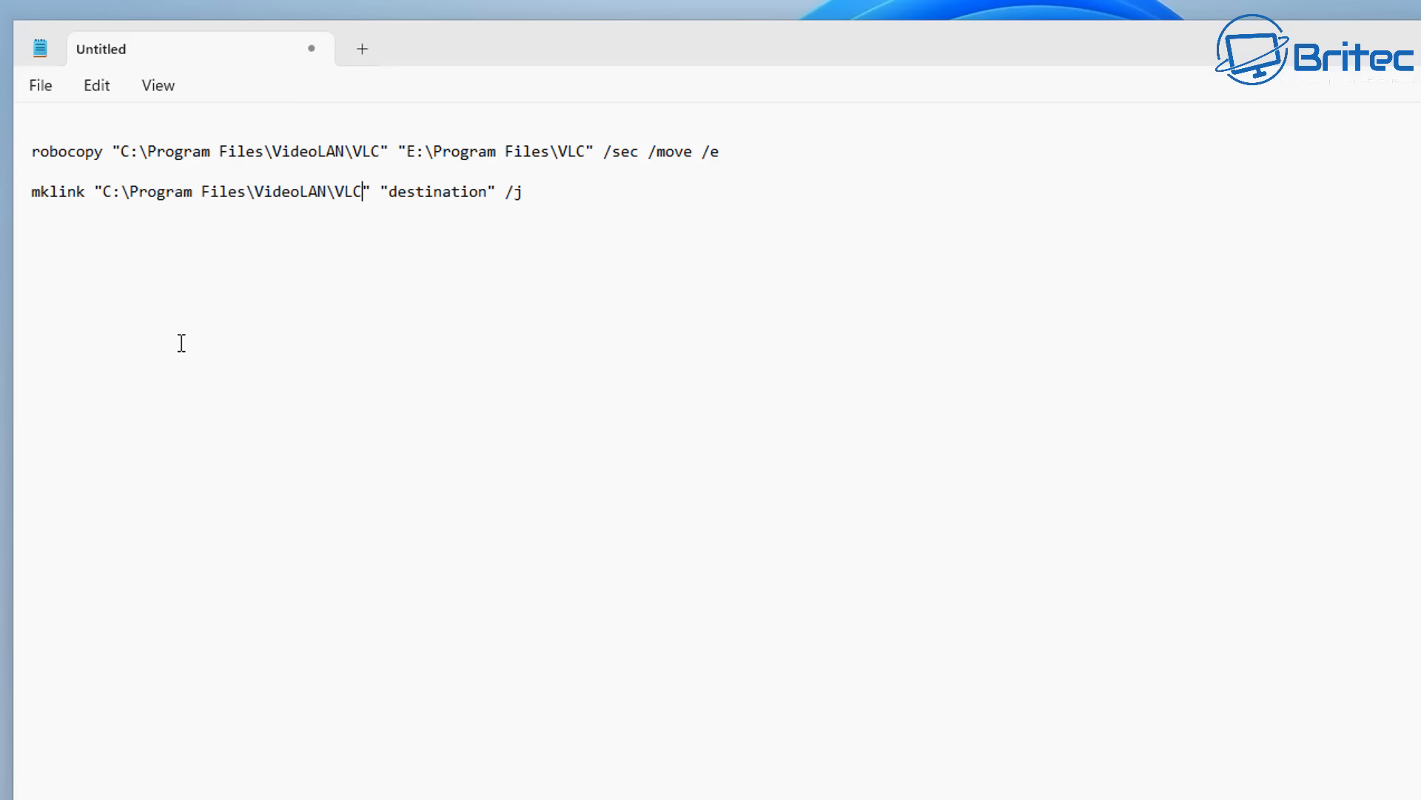
- Copy the robocopy destination path E:\Program Files\VLC and paste it over the mklink command's destination placeholder
left_click_drag(586, 151, 410, 157)
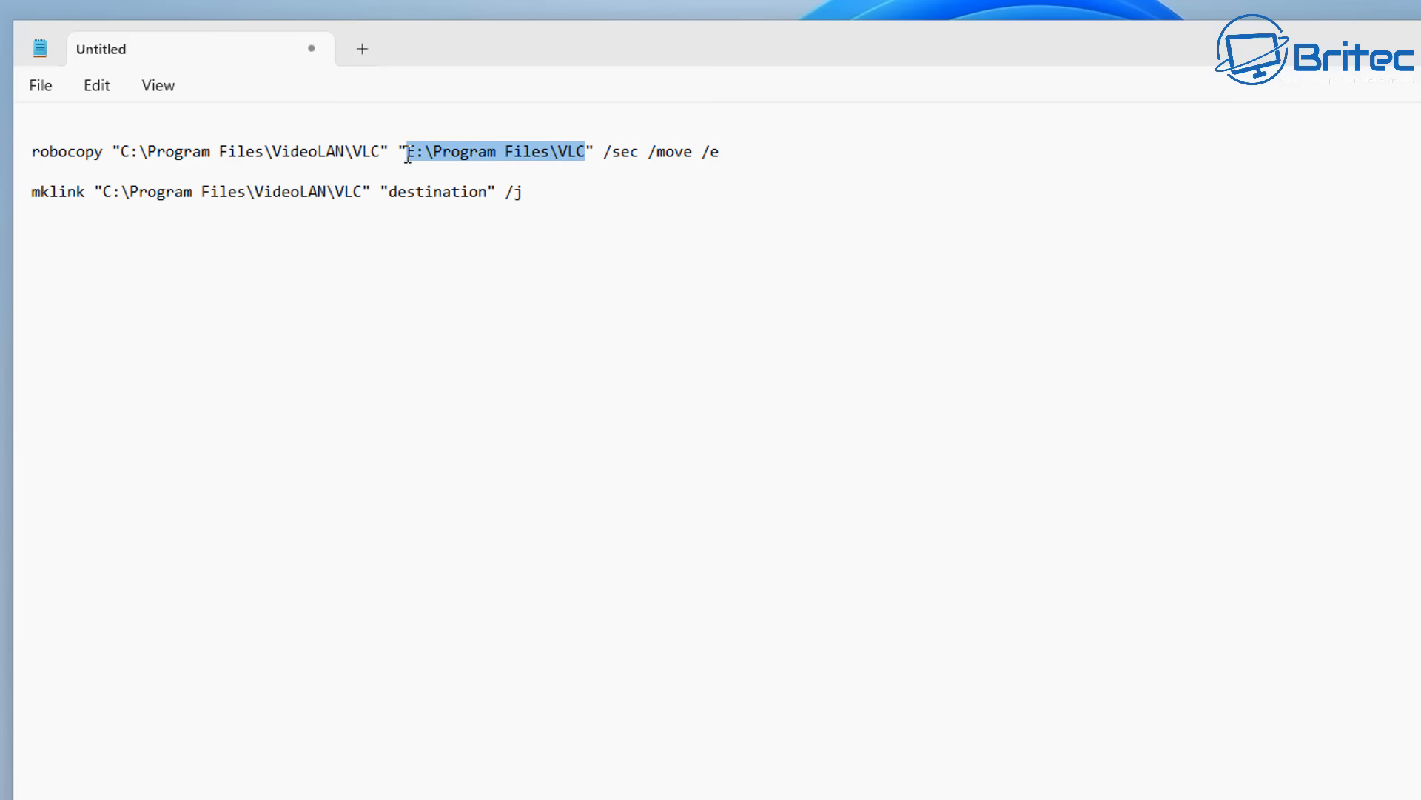
right_click(437, 151)
left_click(518, 257)
left_click_drag(487, 191, 386, 197)
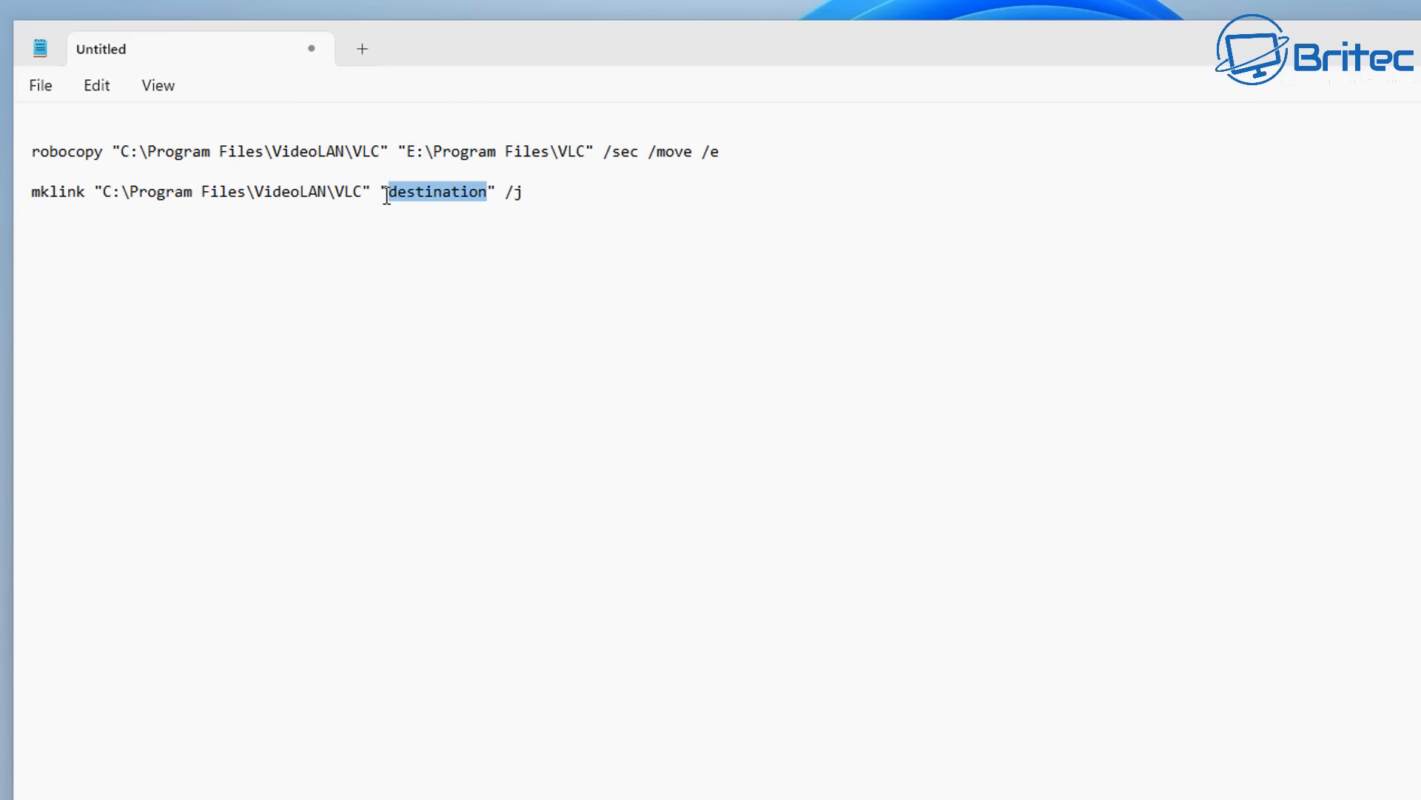
right_click(406, 193)
left_click(473, 351)
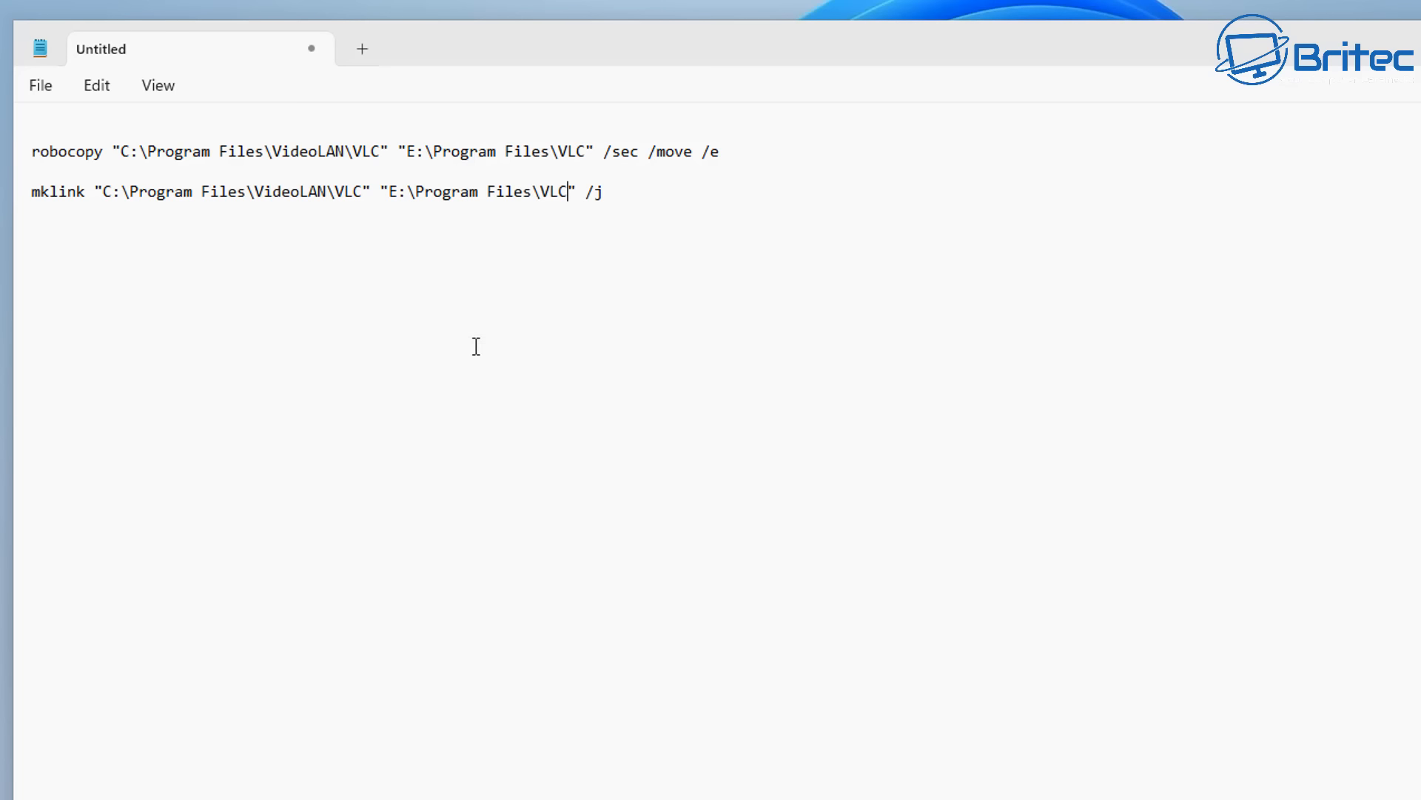
- Copy the full mklink command with the /j option from Notepad and run it in the administrator Command Prompt
left_click_drag(615, 191, 2, 193)
right_click(106, 200)
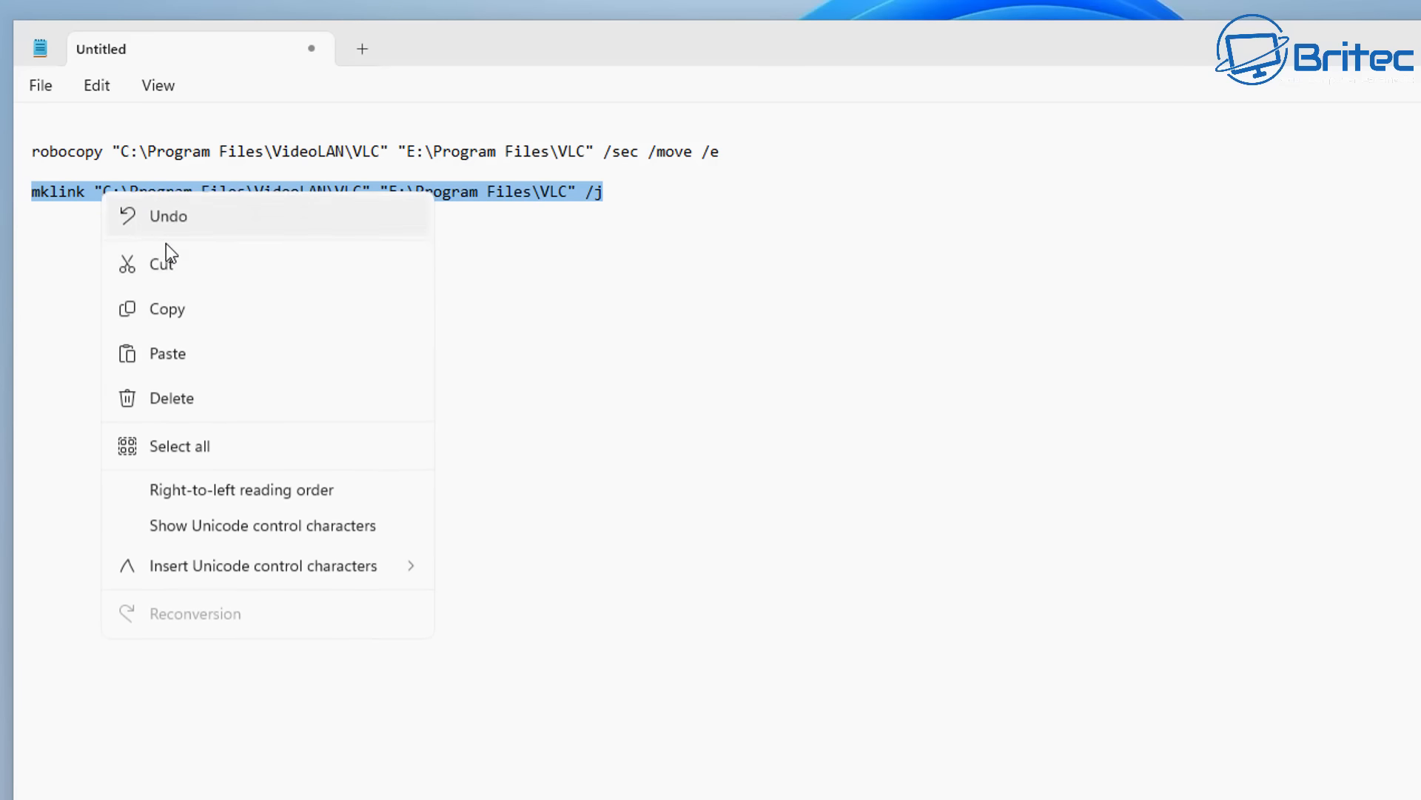
left_click(190, 308)
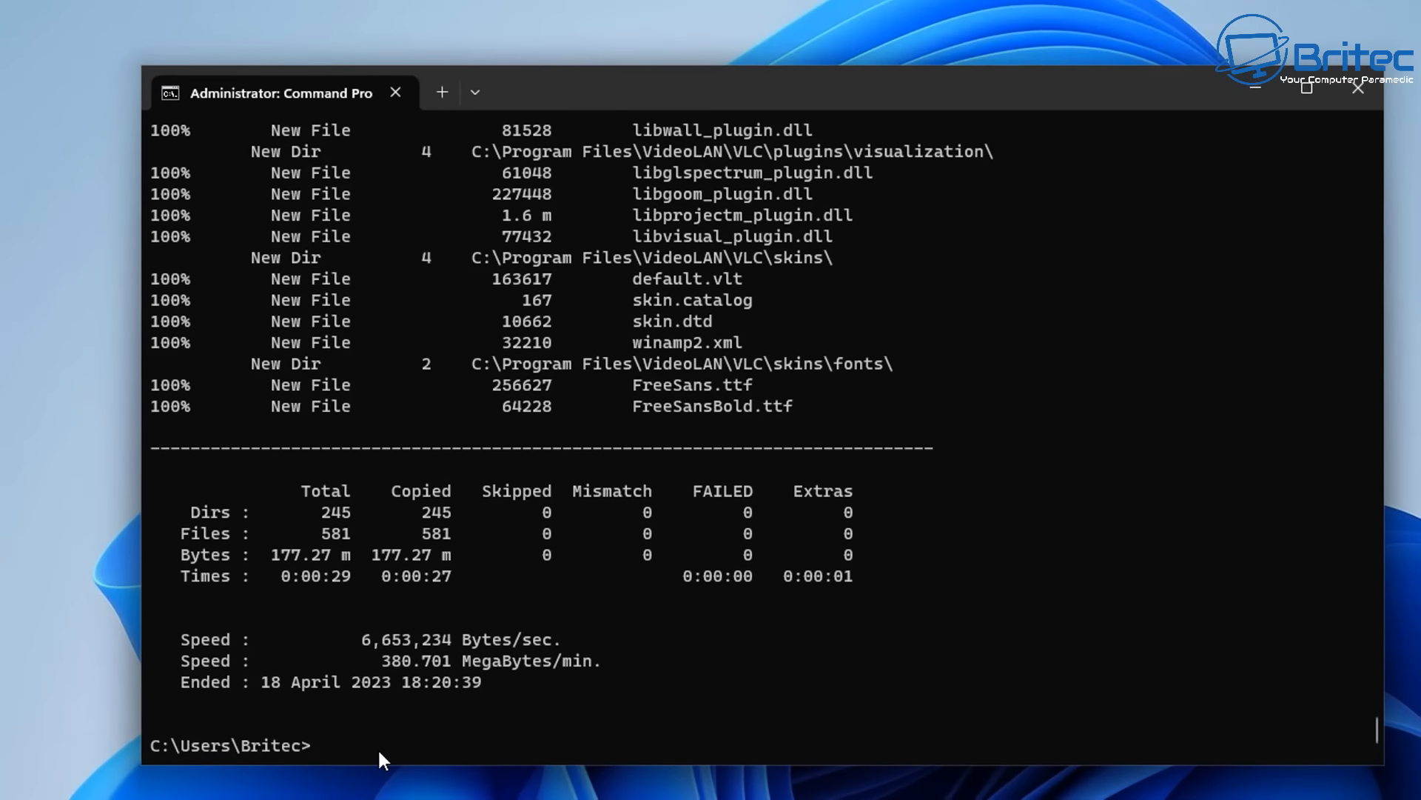
key("ctrl+v")
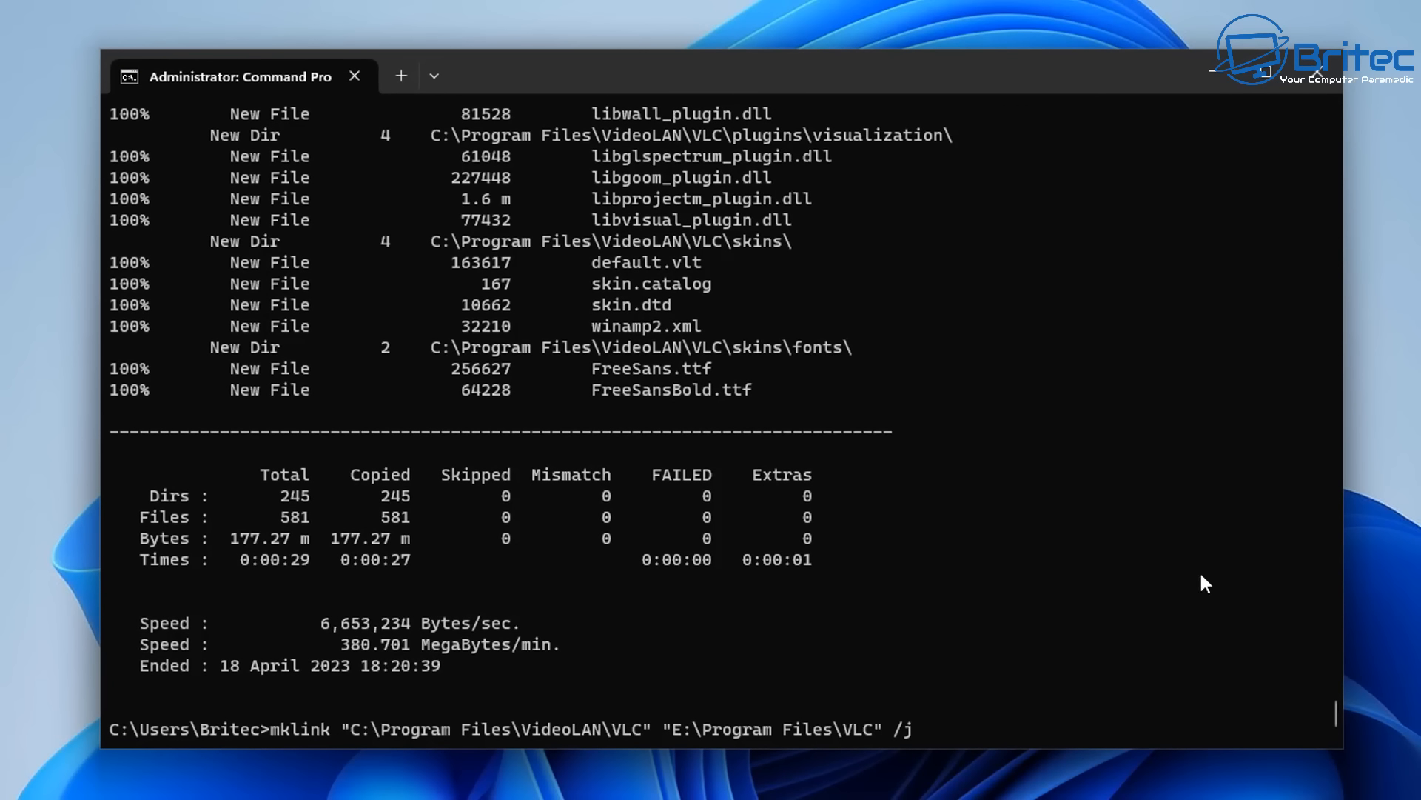
key("Return")
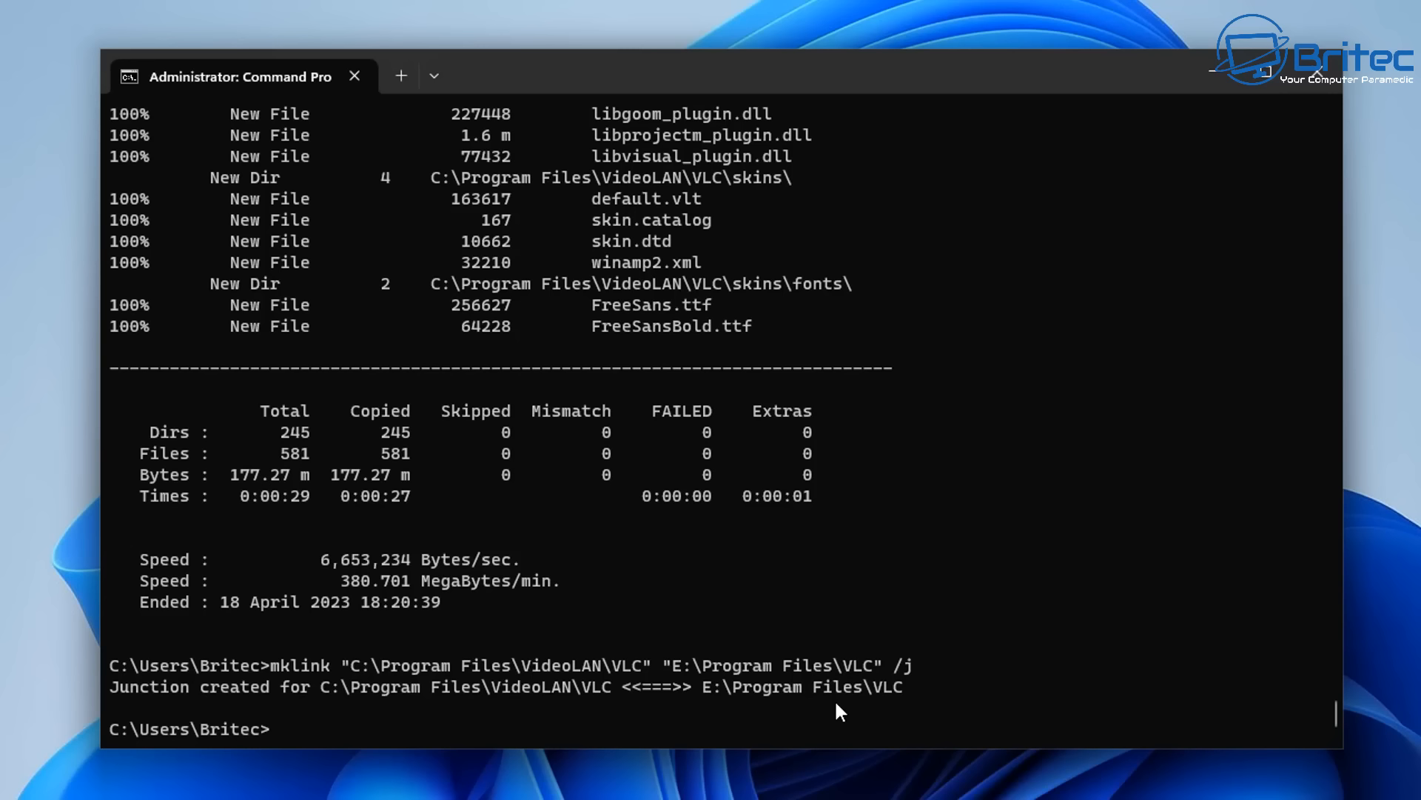
- Minimize Command Prompt and switch to File Explorer to check the Program Files folder on the Programs (E:) drive
left_click(1209, 71)
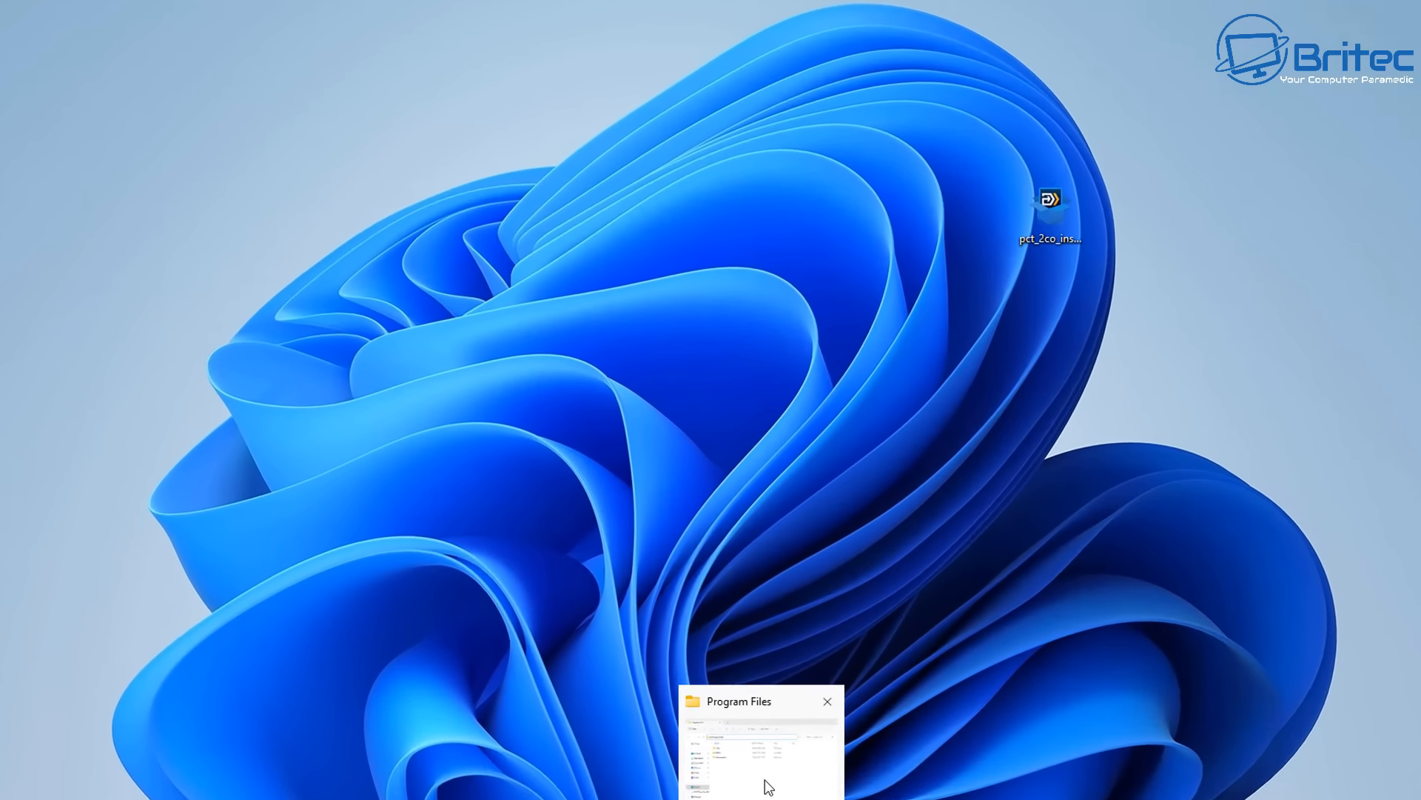
left_click(768, 787)
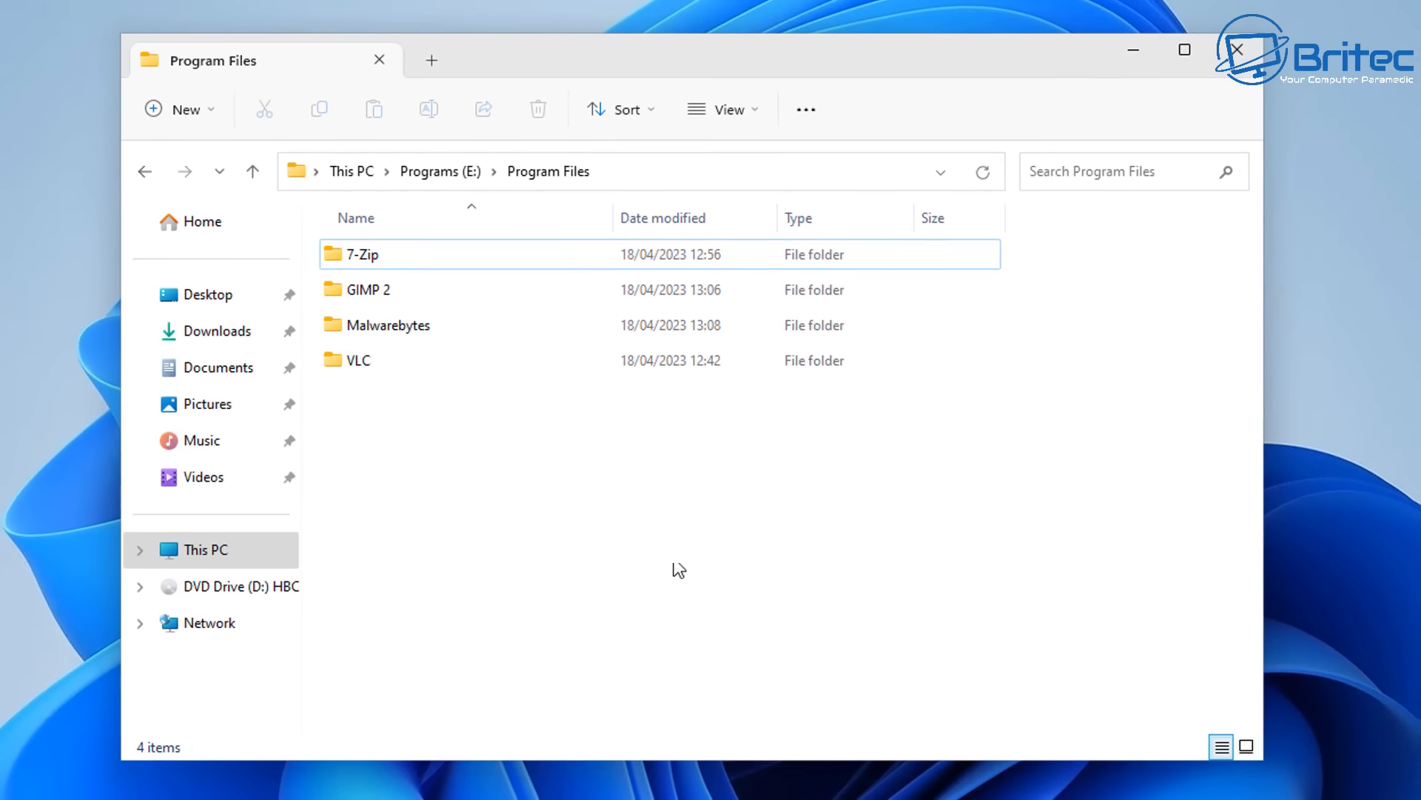
- Check the moved program files in the VLC folder under E:\Program Files and return to This PC
left_click(213, 554)
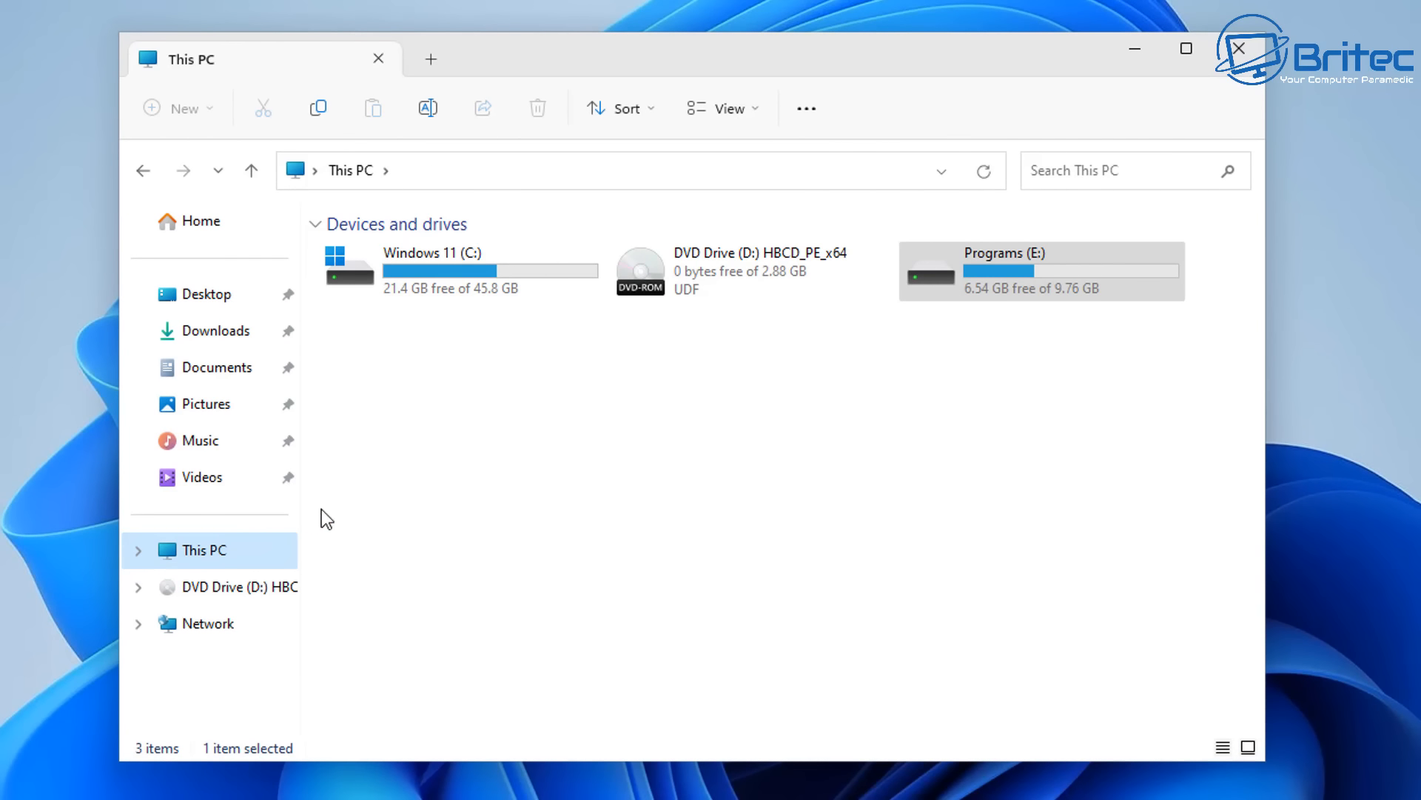
double_click(1021, 278)
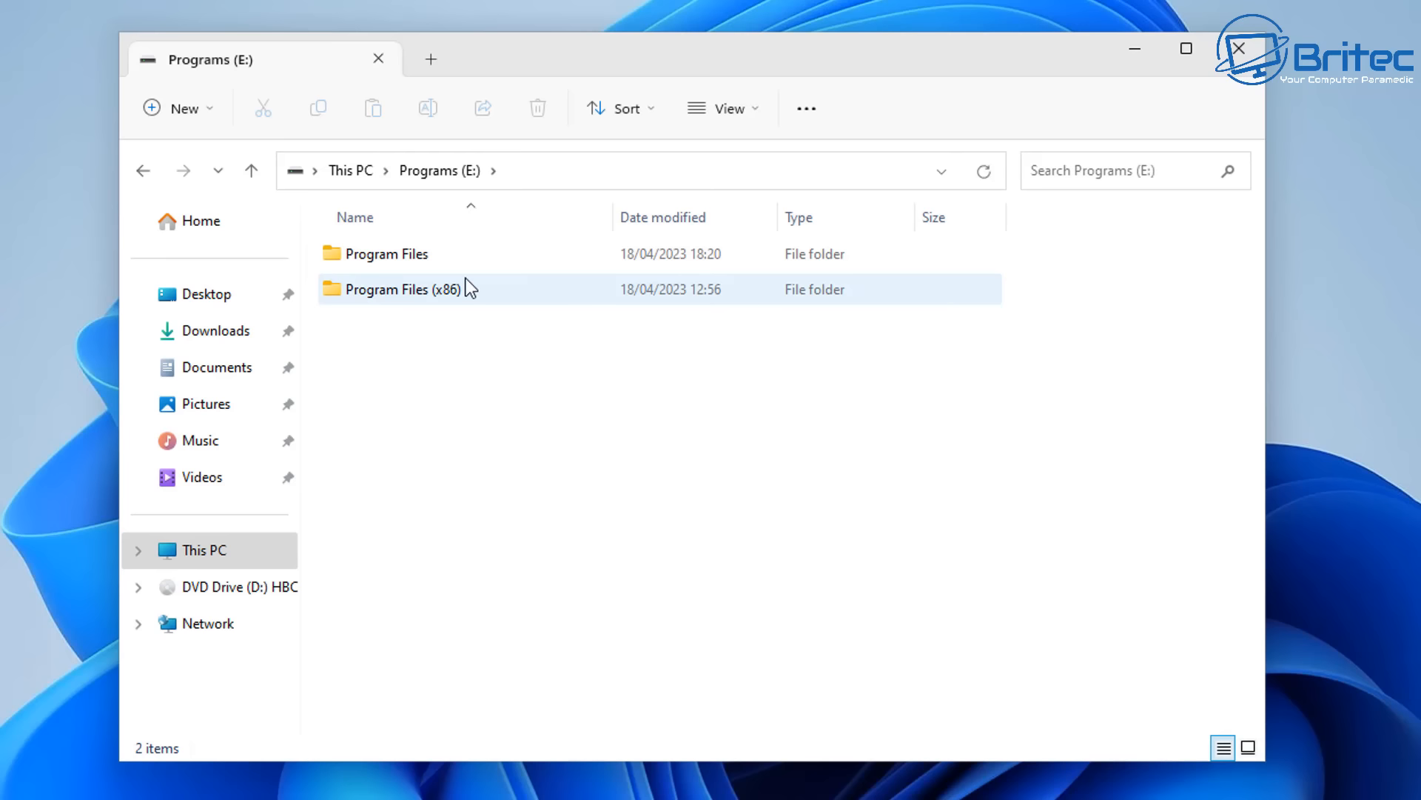
double_click(375, 262)
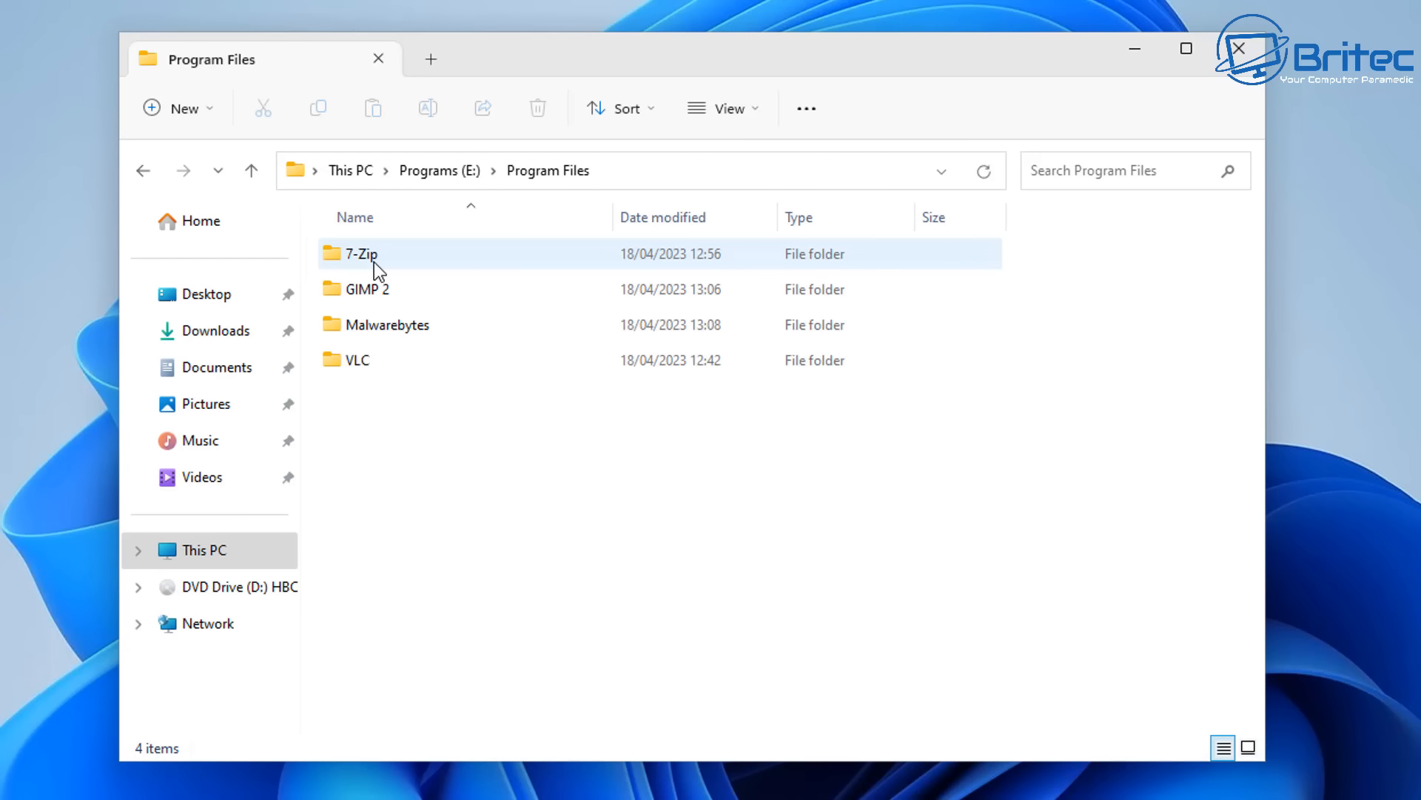
double_click(381, 362)
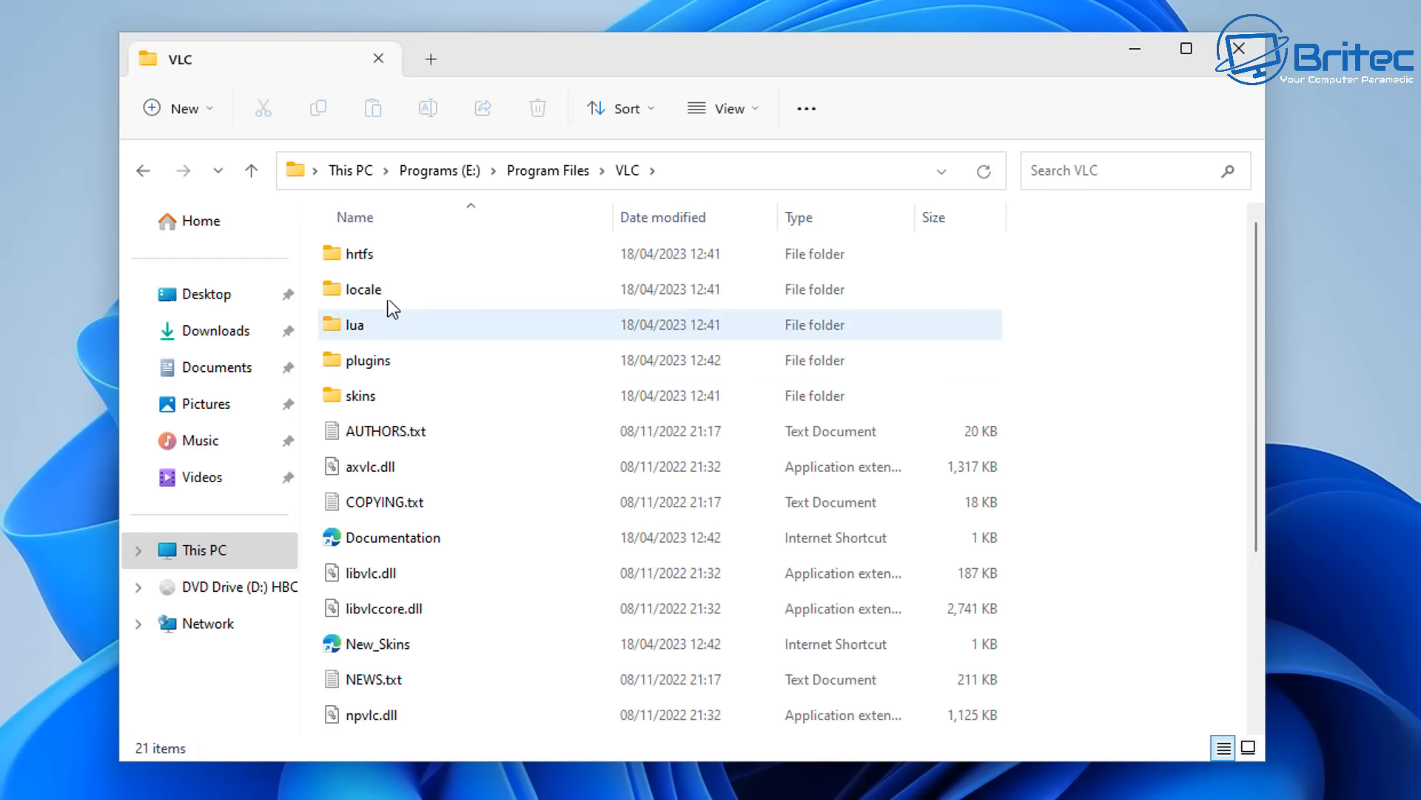
left_click(141, 171)
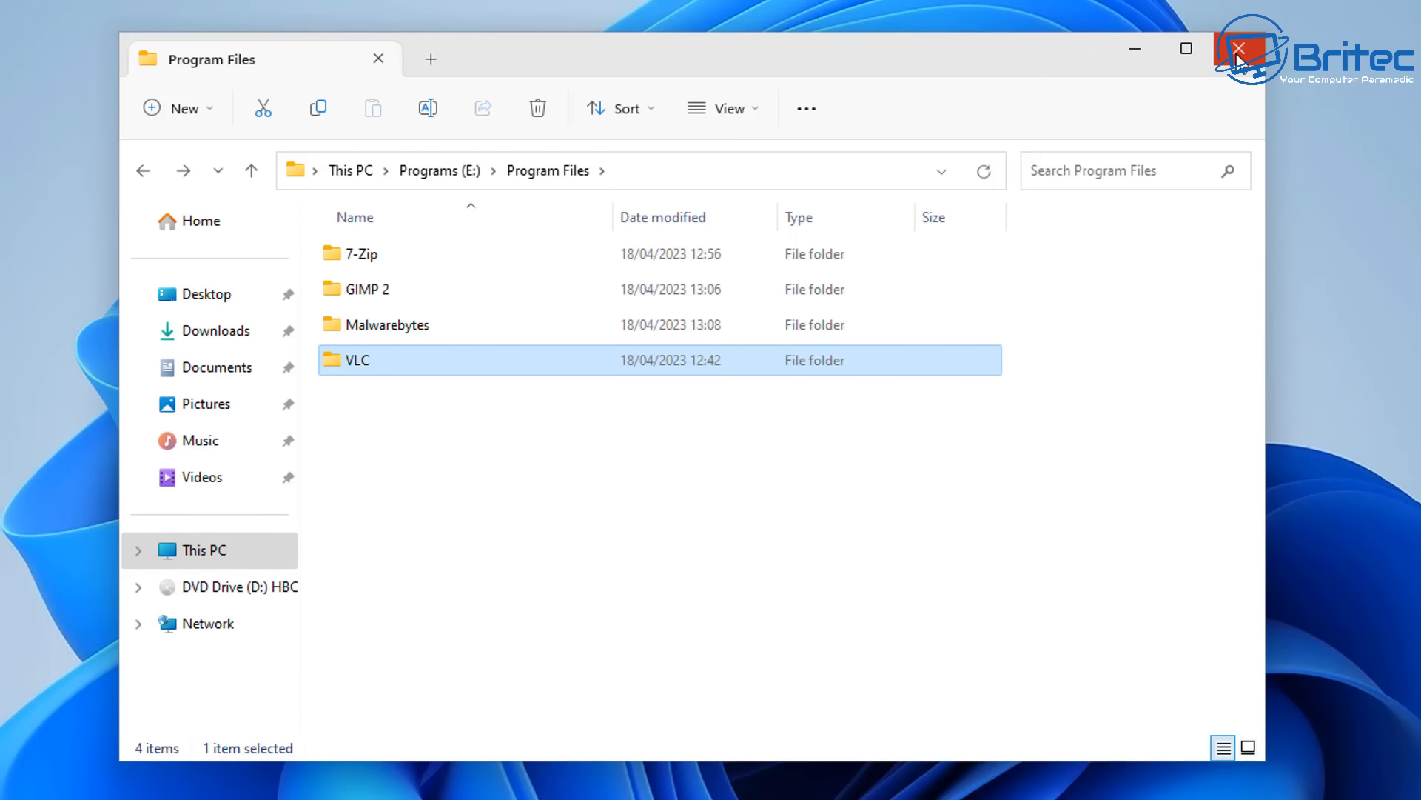
left_click(144, 173)
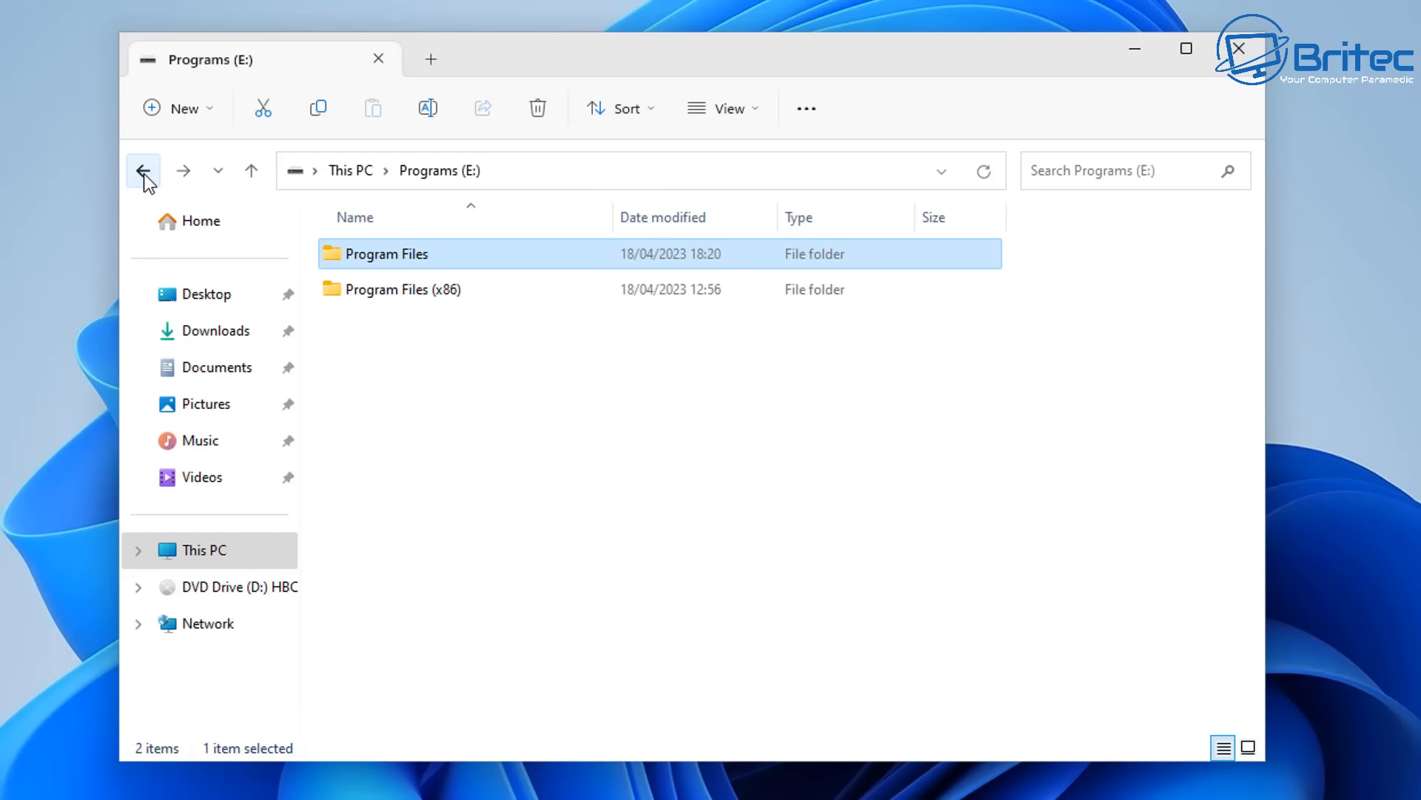
left_click(144, 174)
left_click(330, 495)
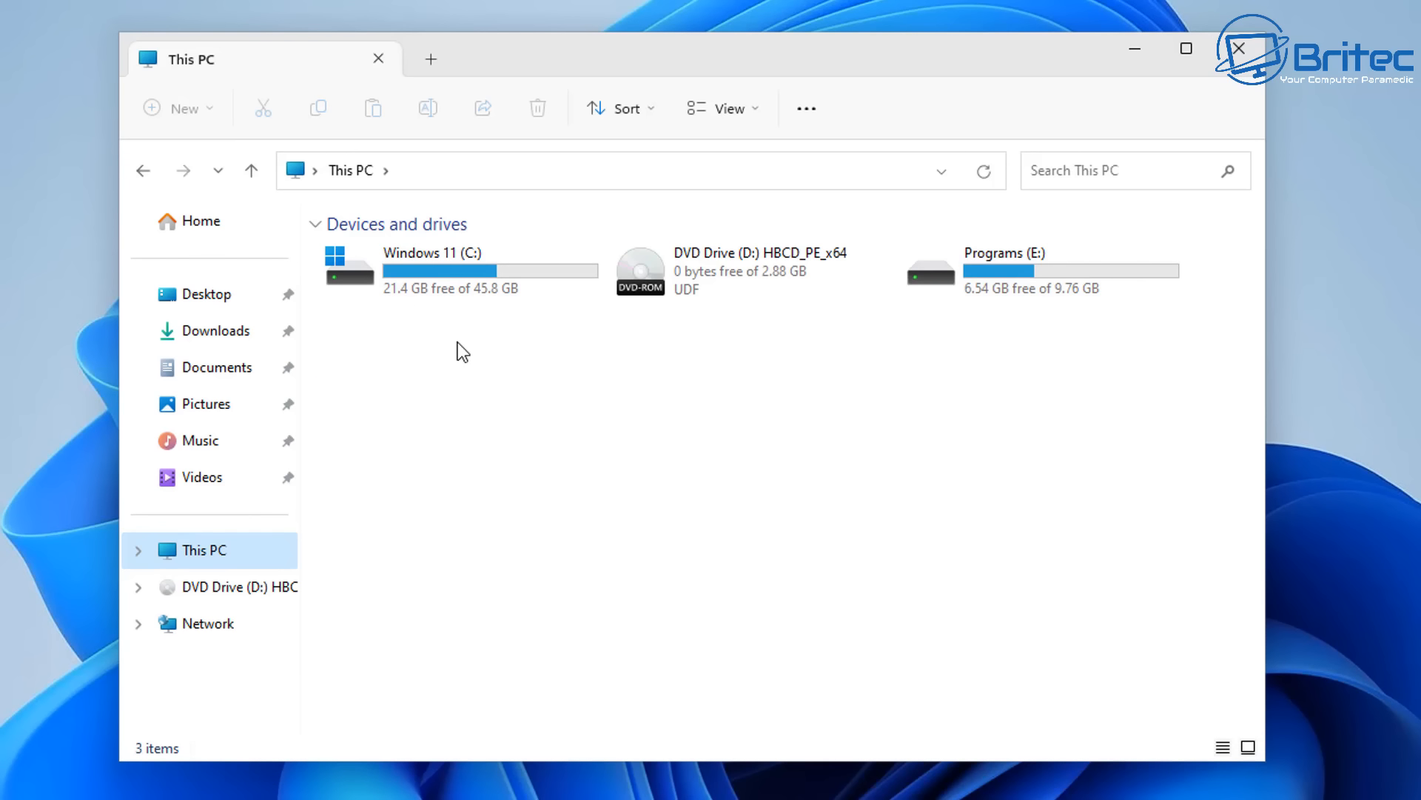
- Open C:\Program Files\VideoLAN and display the VLC folder as extra large icons to inspect its link overlay
double_click(411, 285)
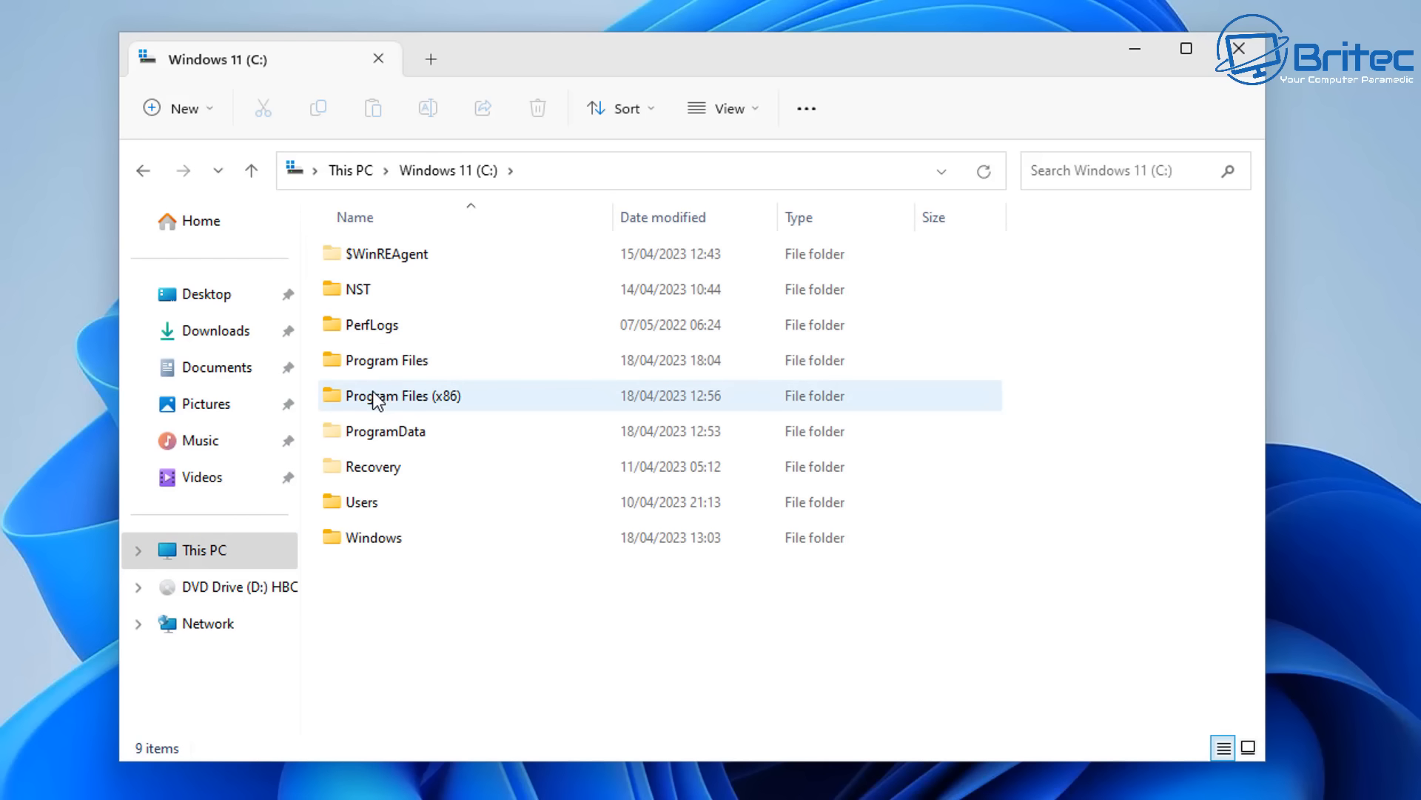
double_click(367, 367)
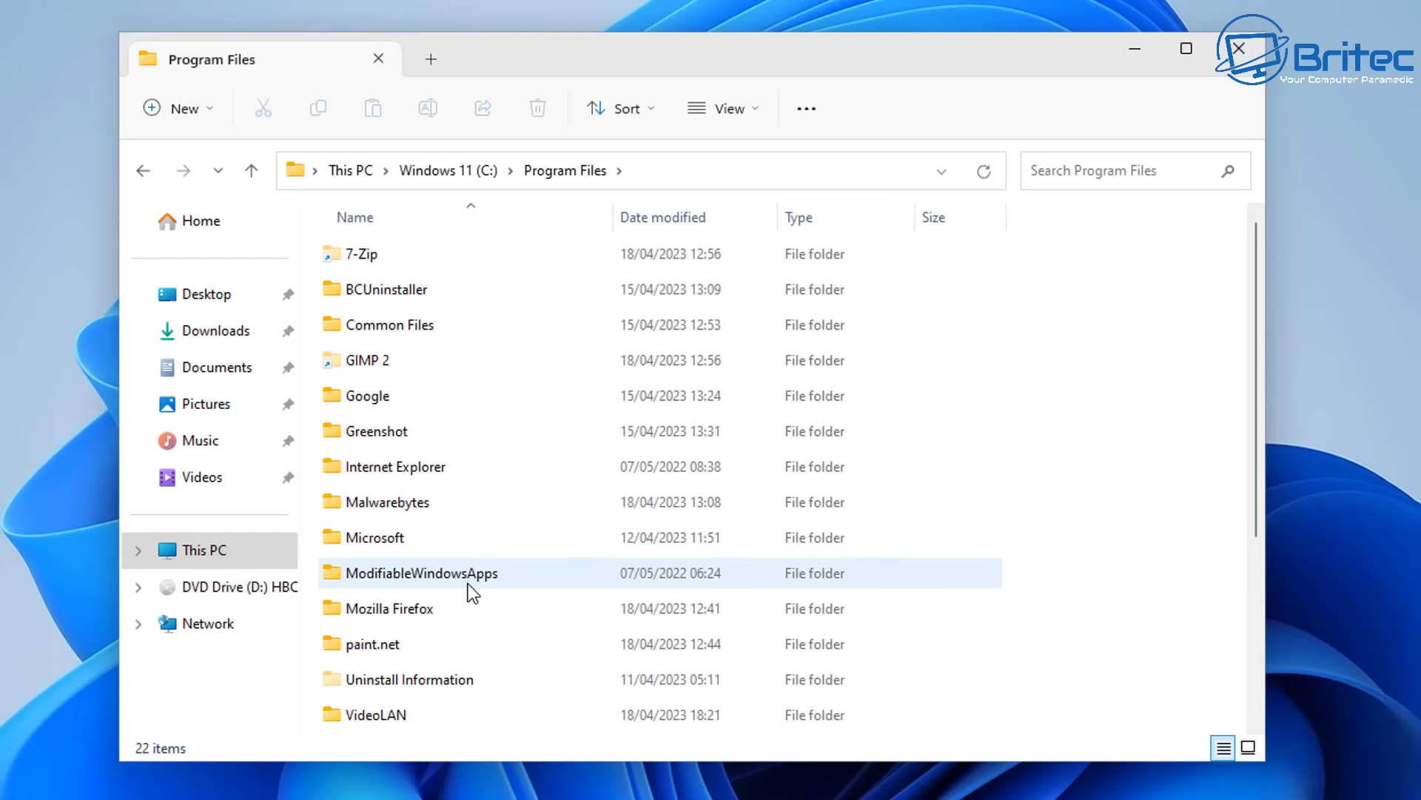
scroll(468, 585, "down", 1)
scroll(468, 599, "down", 2)
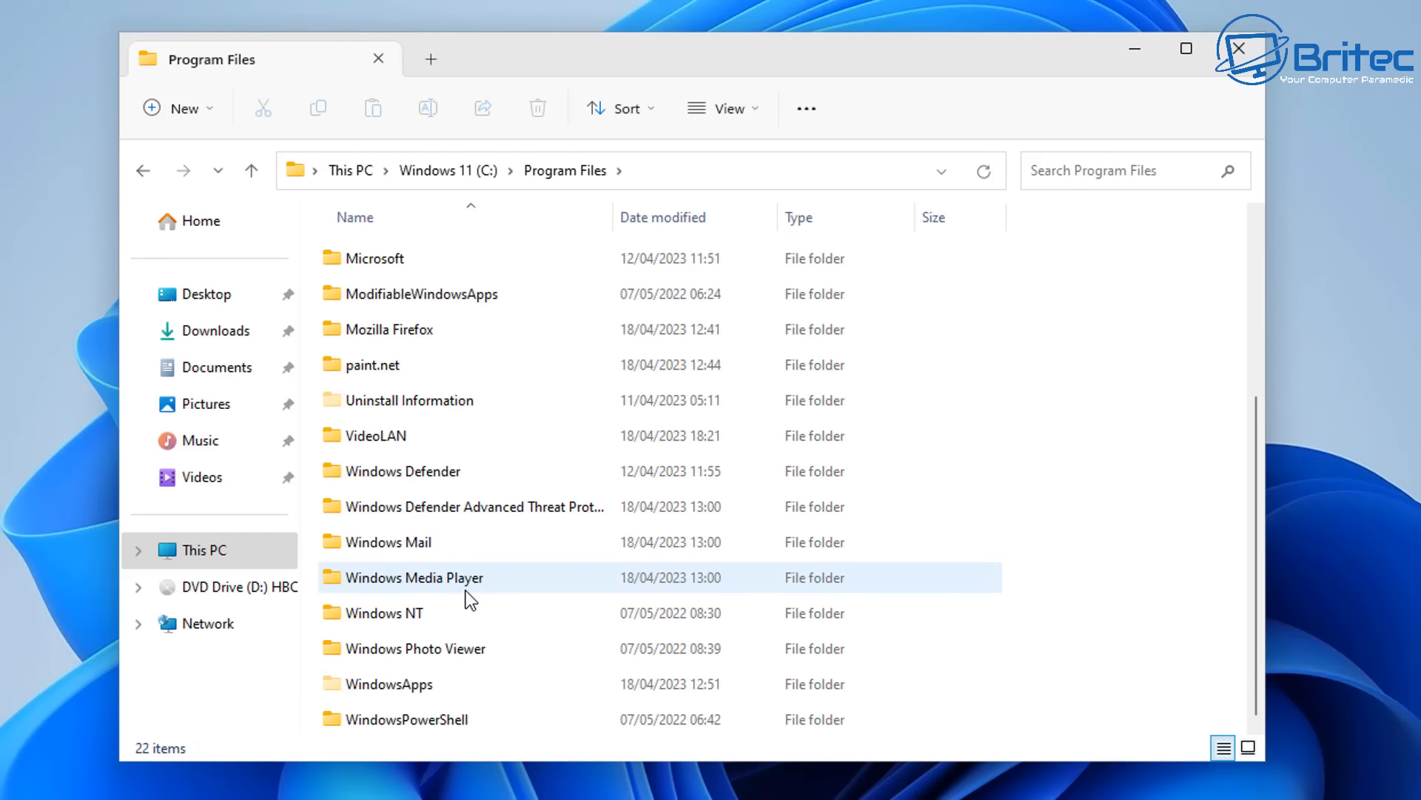
double_click(371, 438)
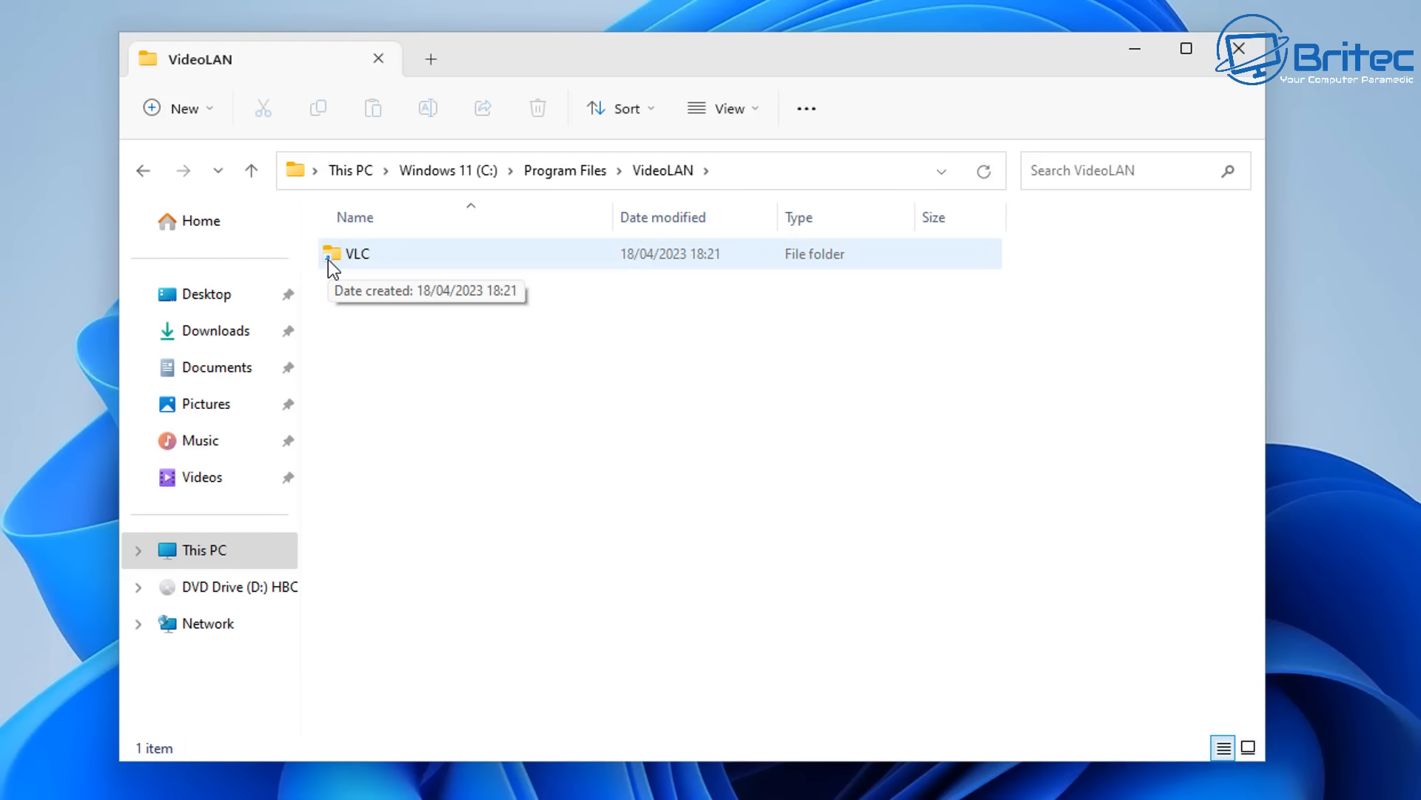
left_click(768, 115)
left_click(738, 166)
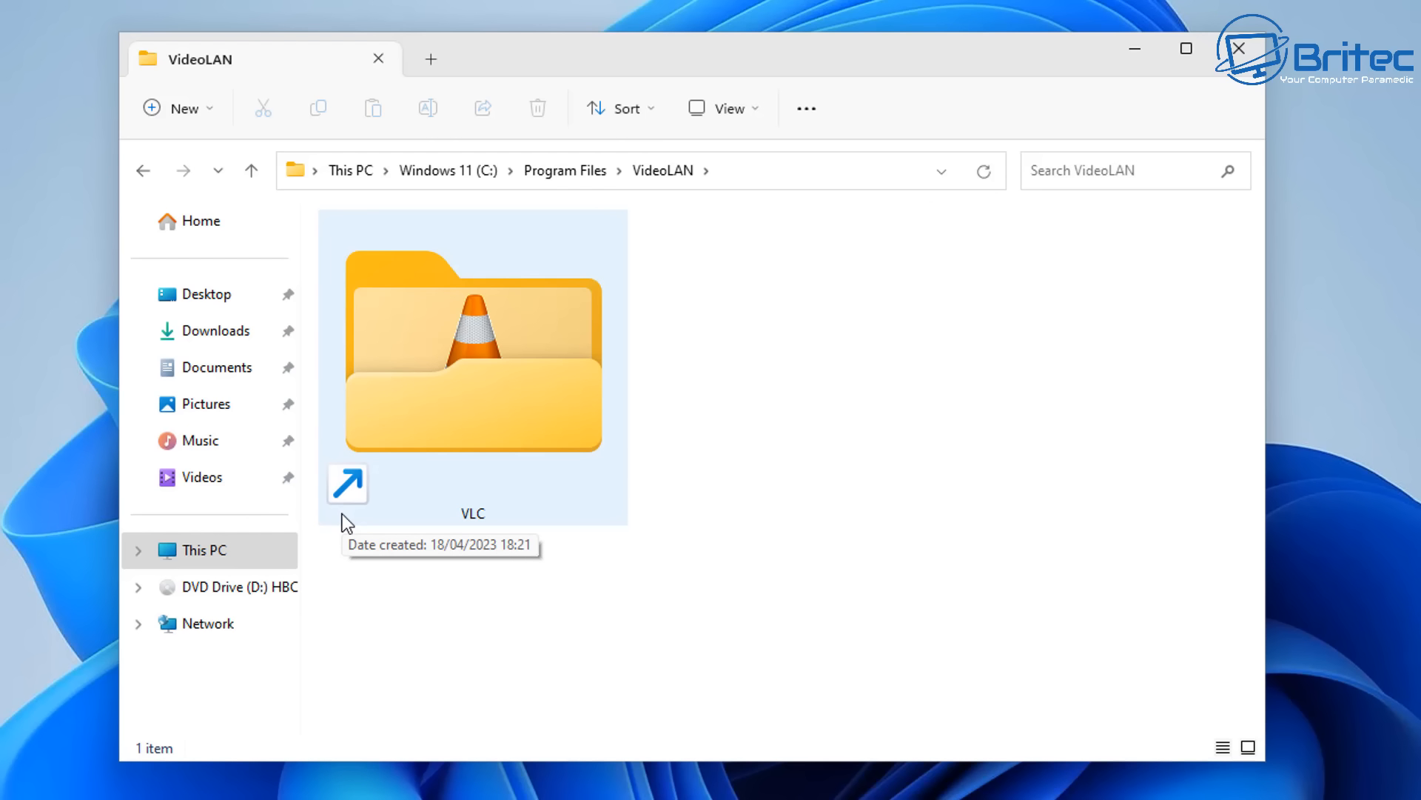
- Close File Explorer and test VLC media player from its desktop shortcut, dismissing the Privacy and Network Access Policy dialog before closing it
left_click(1240, 53)
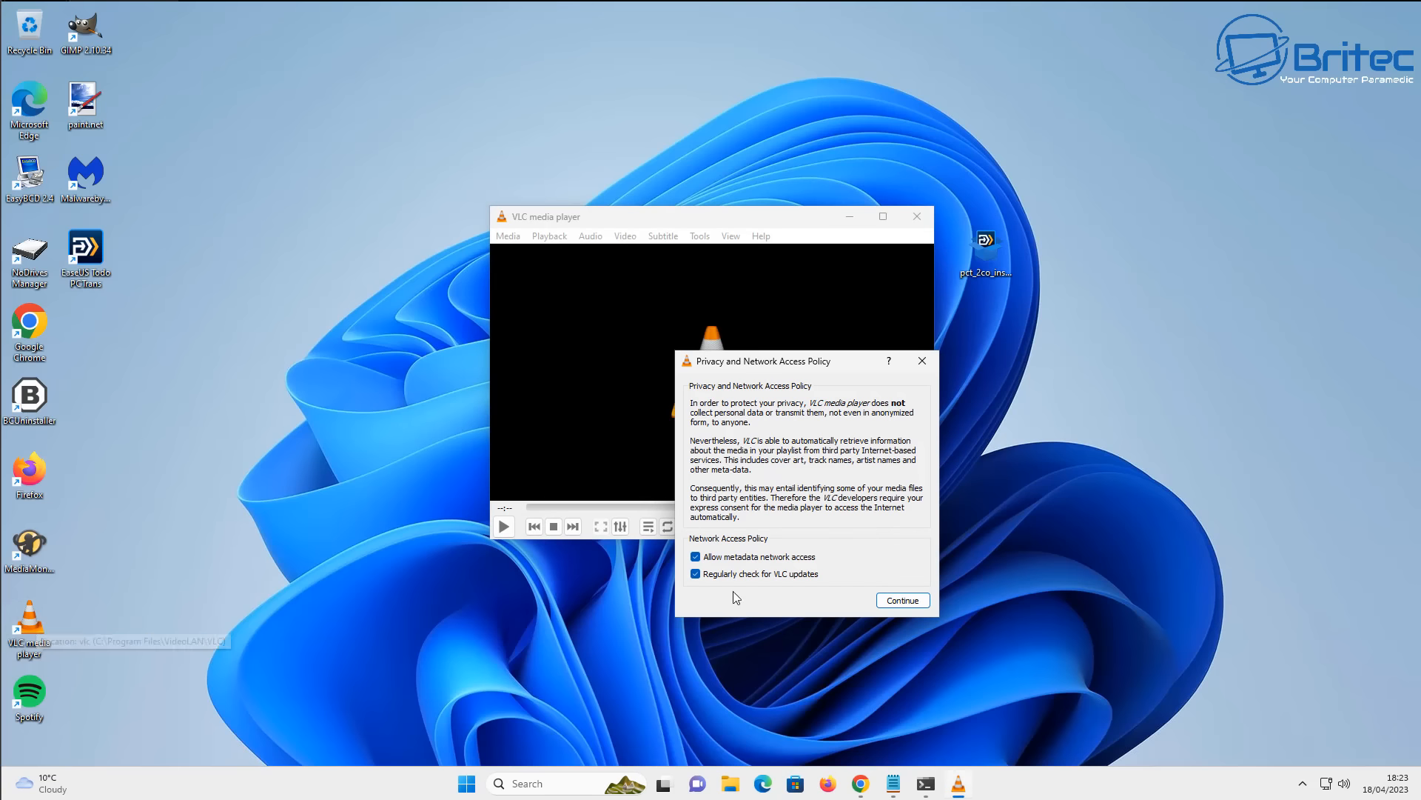
left_click(921, 362)
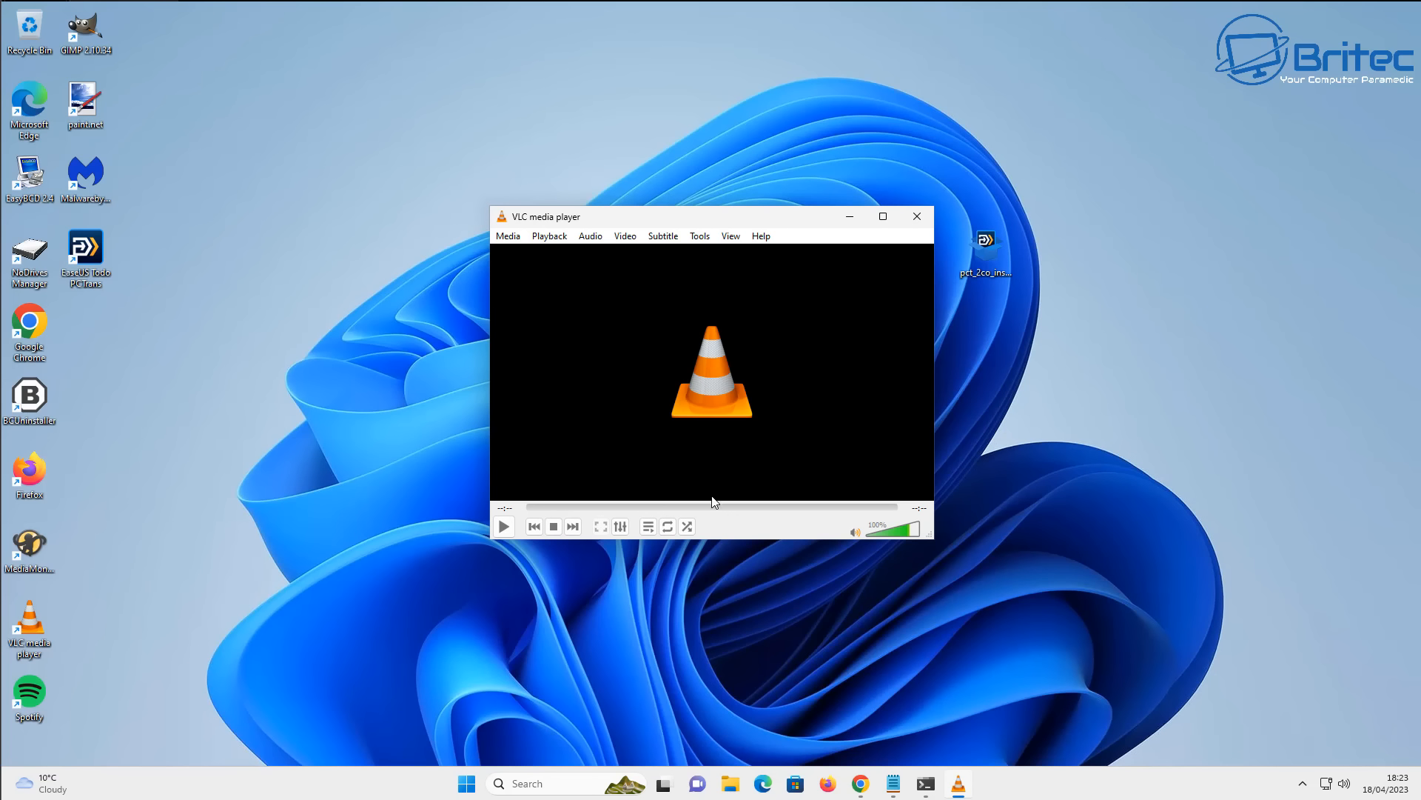
left_click(917, 216)
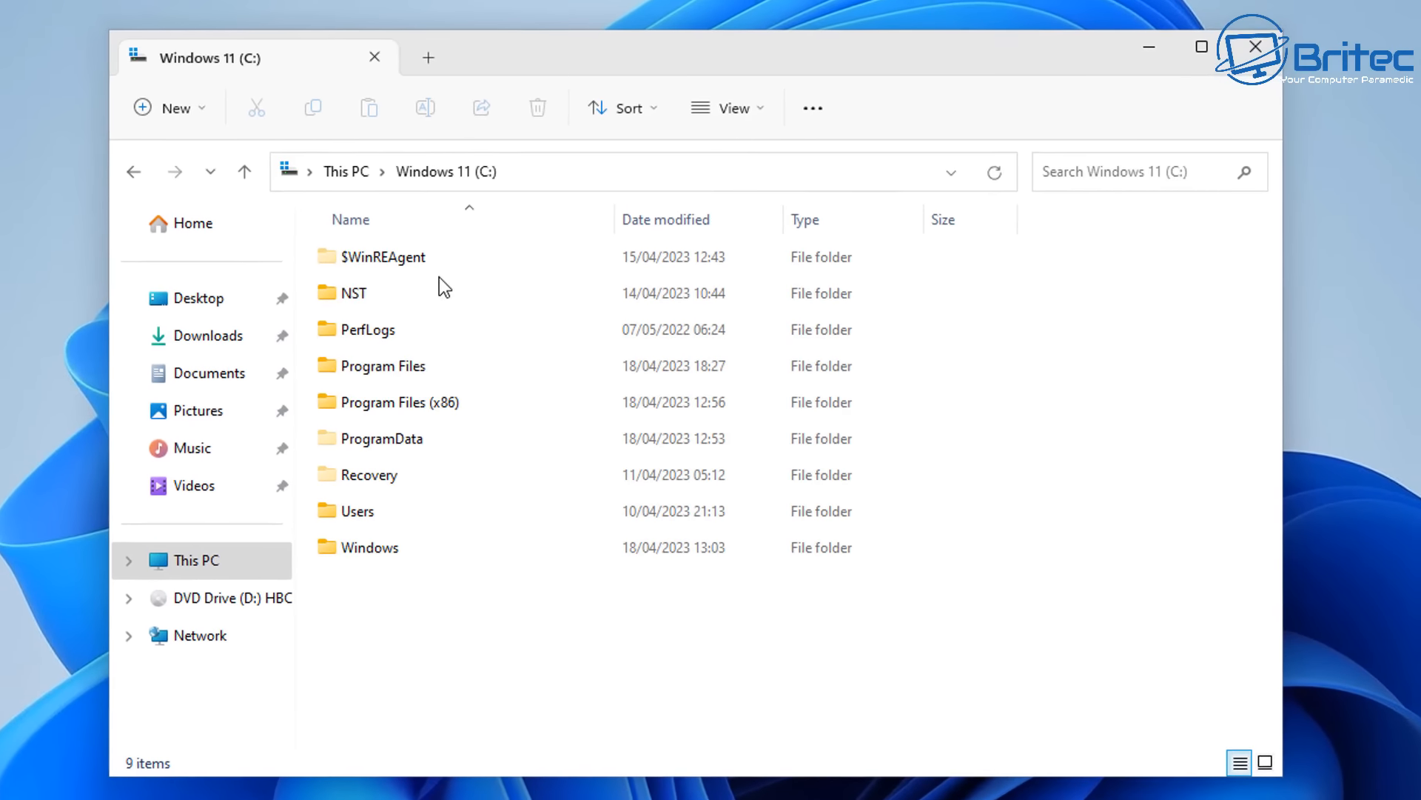
- Open C:\Program Files on Windows 11 (C:) with extra large icons and examine which program folders carry the link arrow
double_click(377, 368)
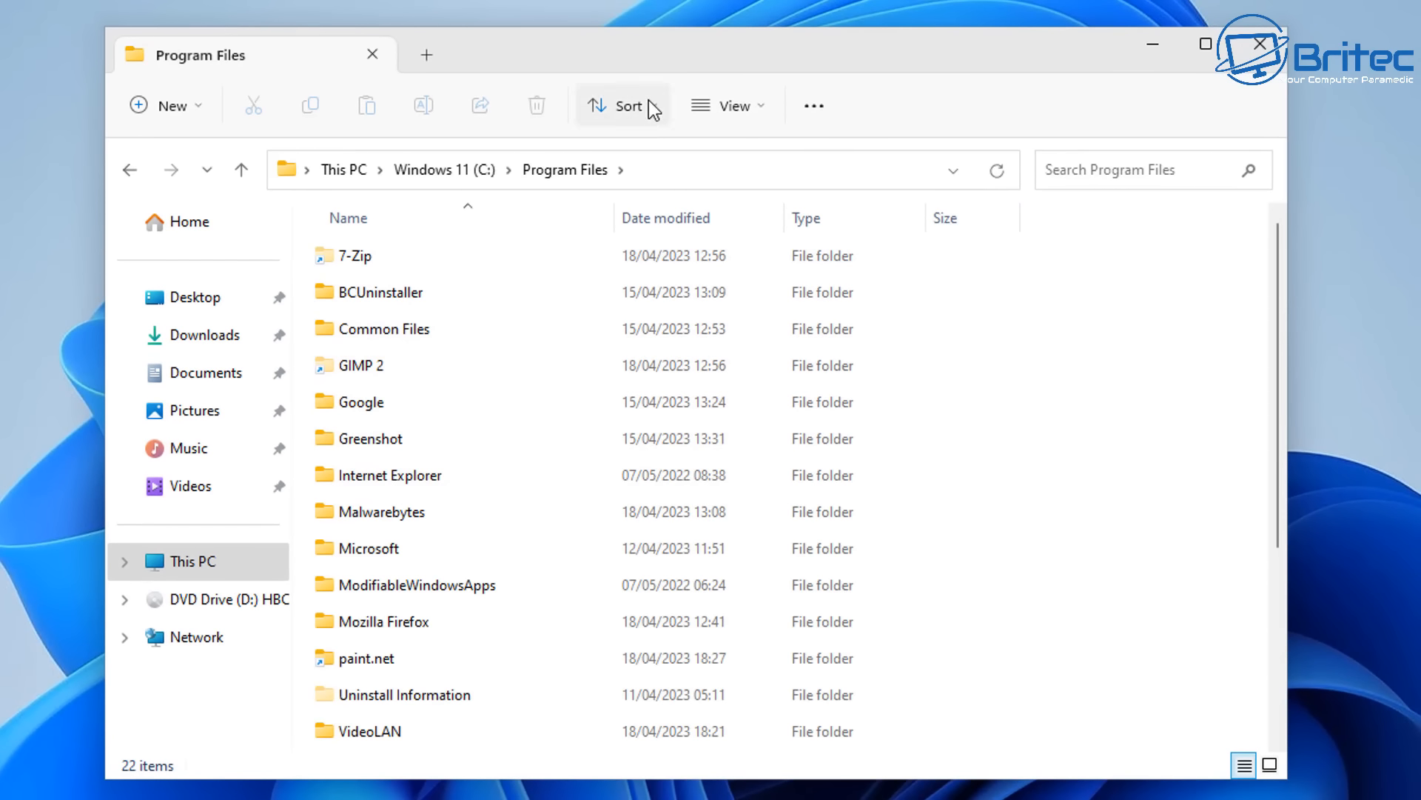
left_click(763, 109)
left_click(683, 165)
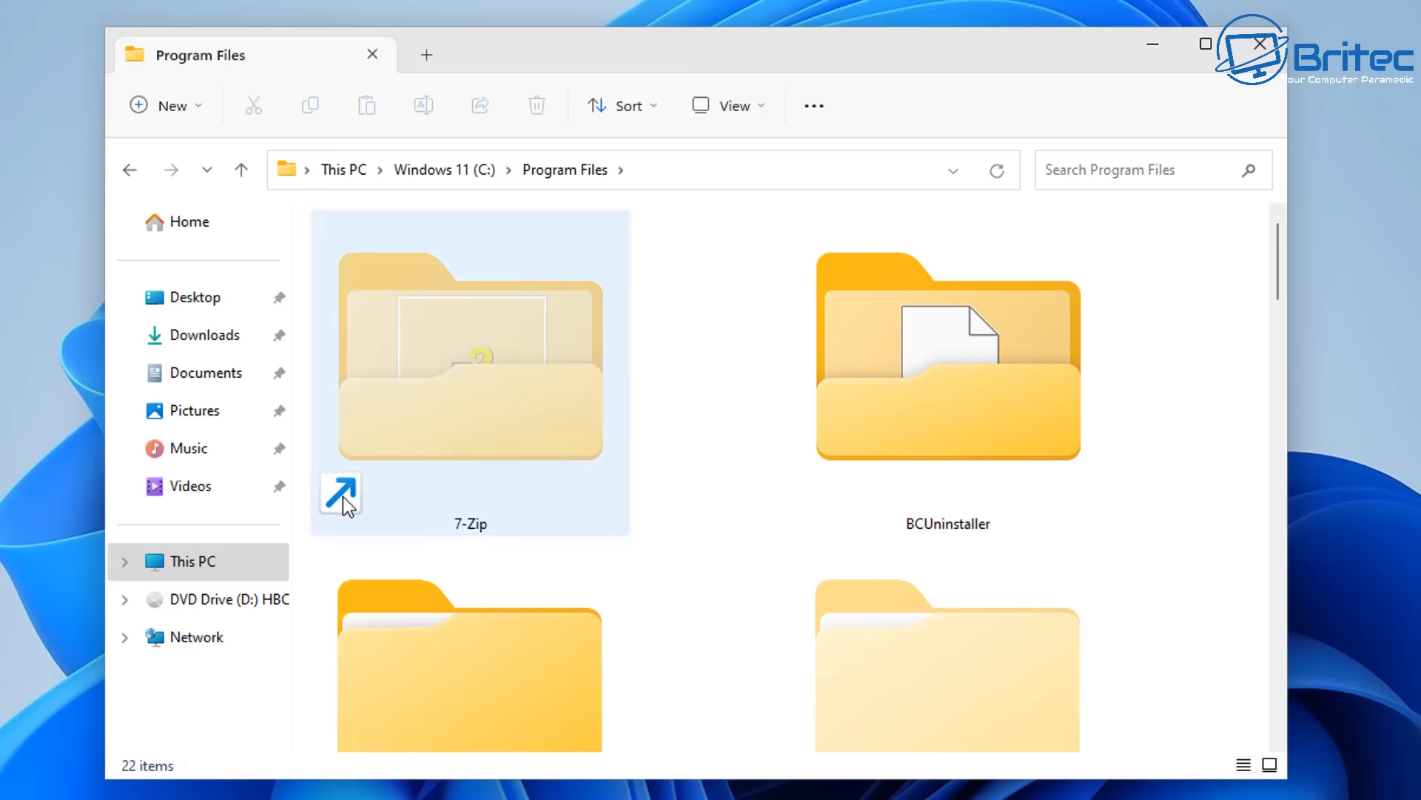
scroll(1168, 499, "down", 7)
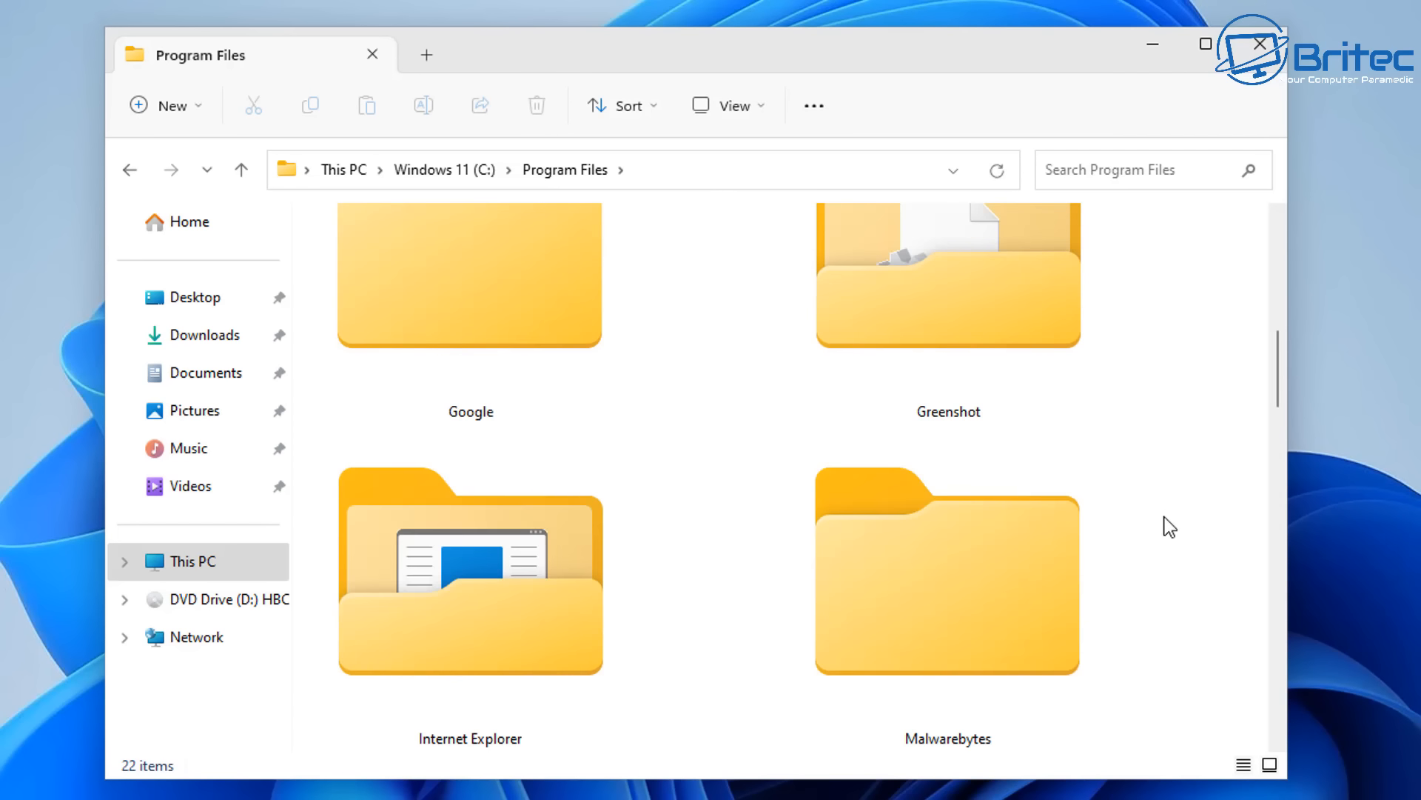
scroll(954, 467, "up", 3)
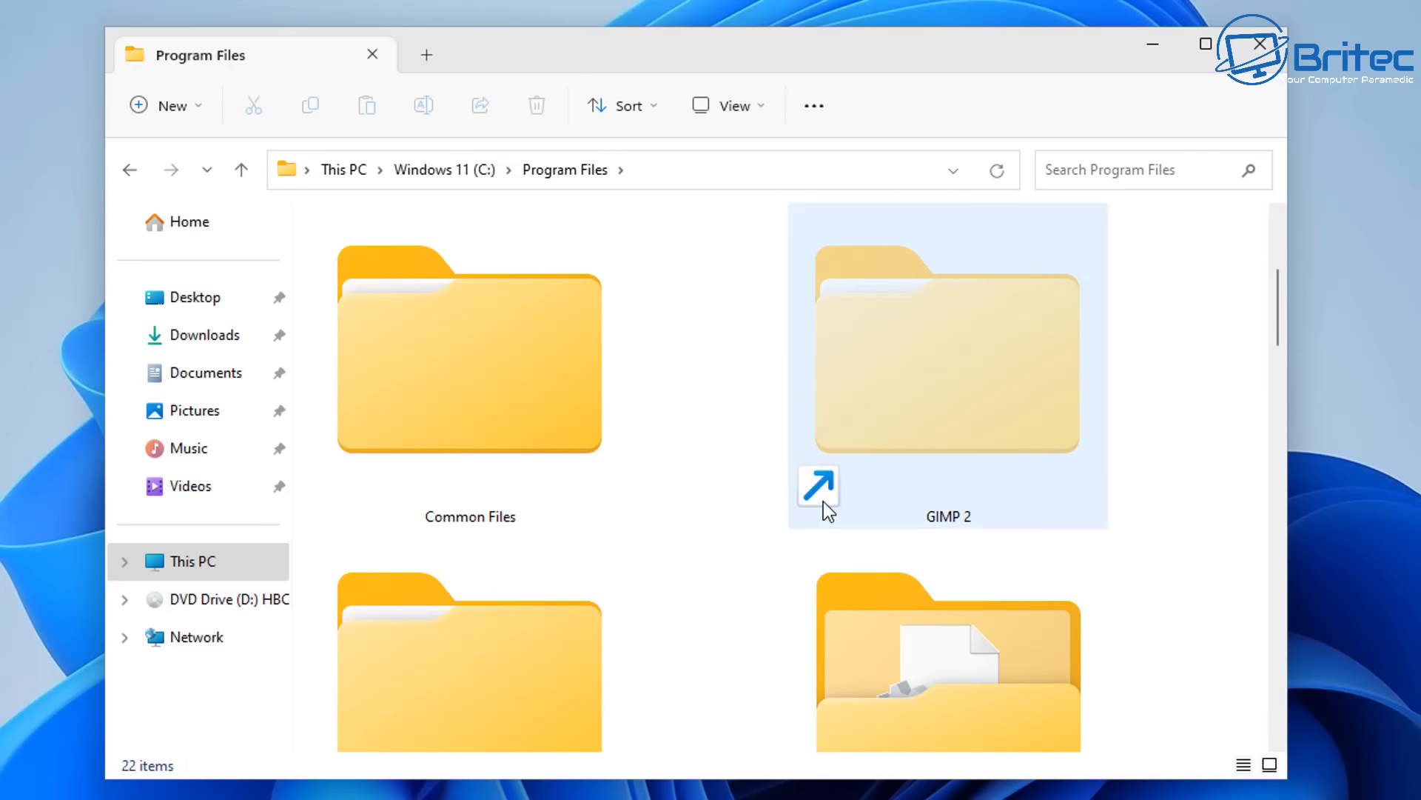
scroll(1063, 589, "down", 5)
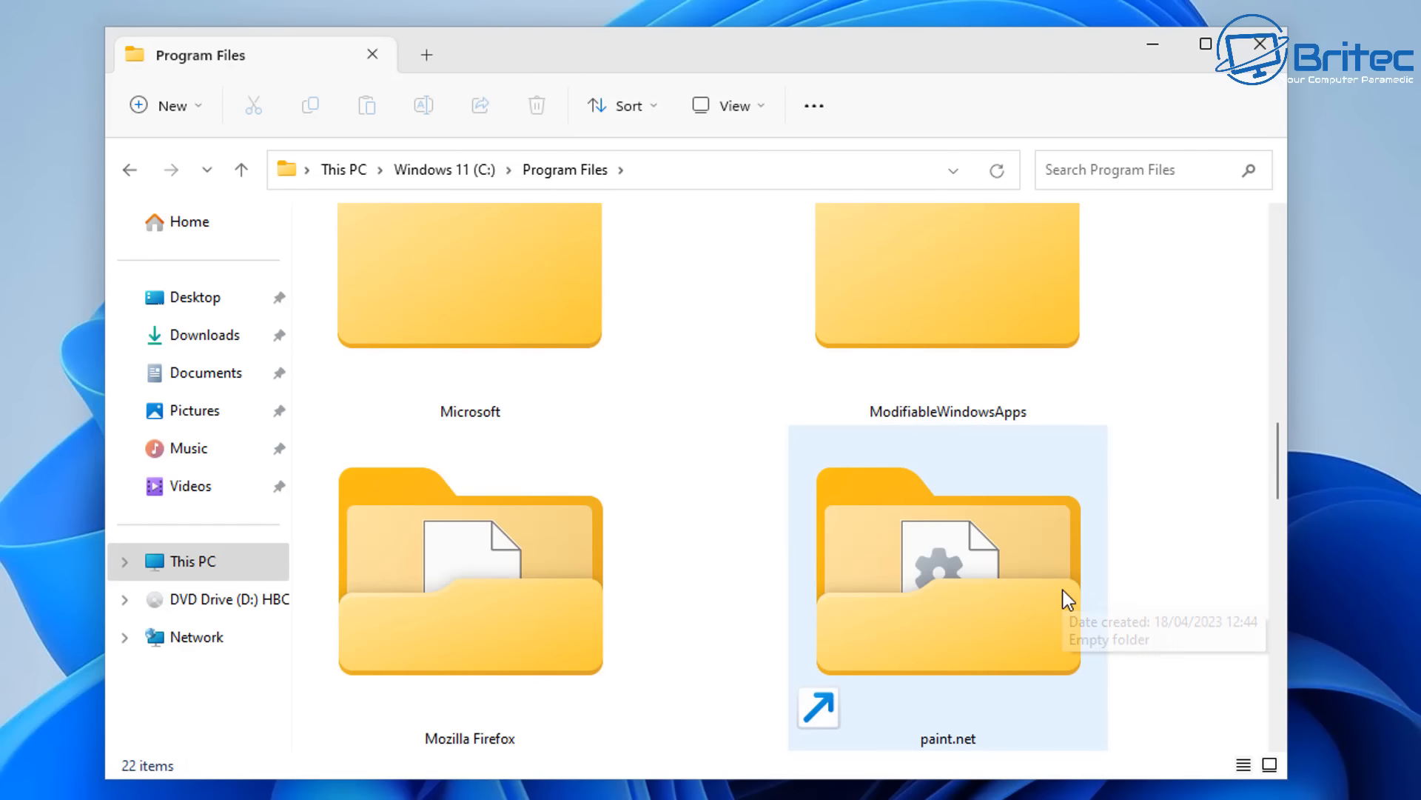
scroll(999, 692, "down", 6)
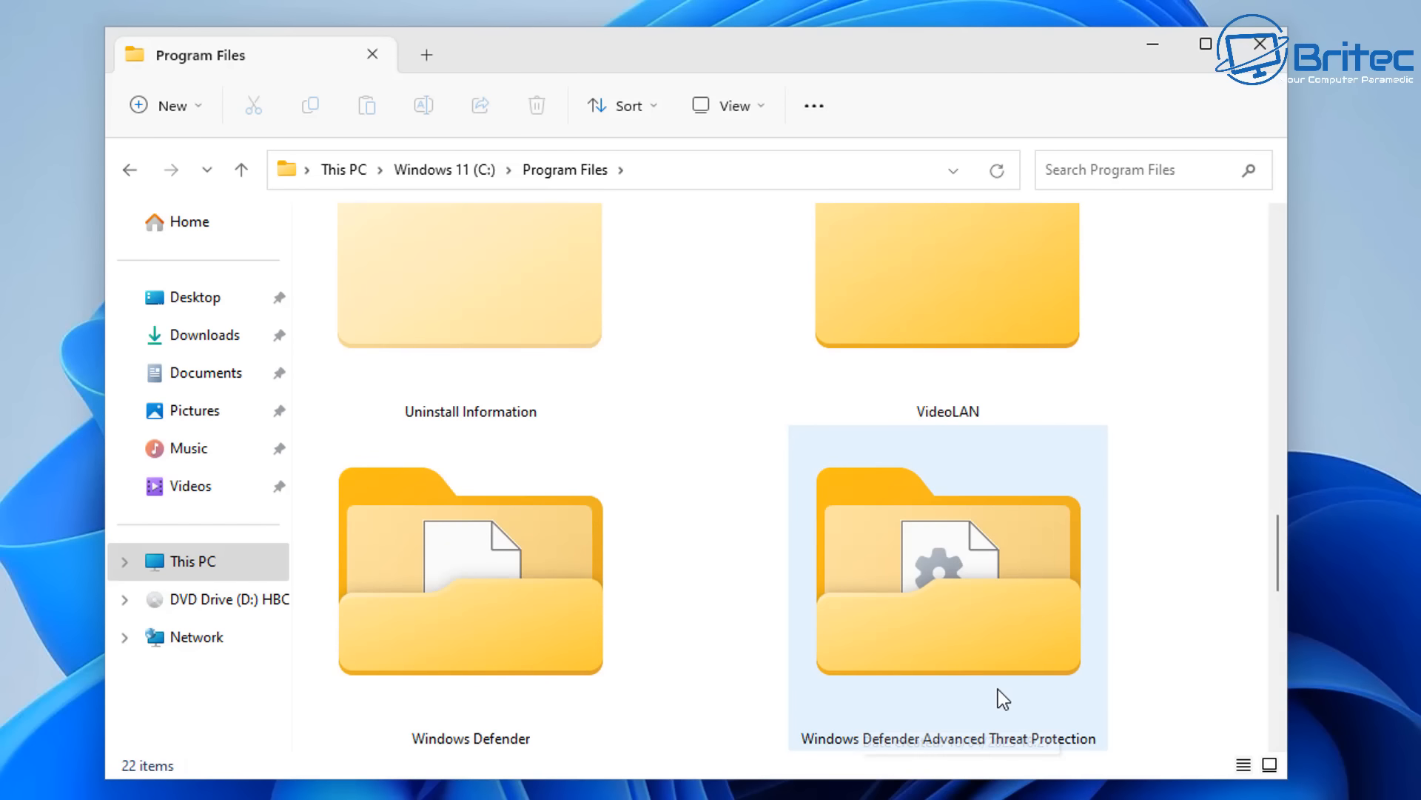
scroll(998, 690, "down", 2)
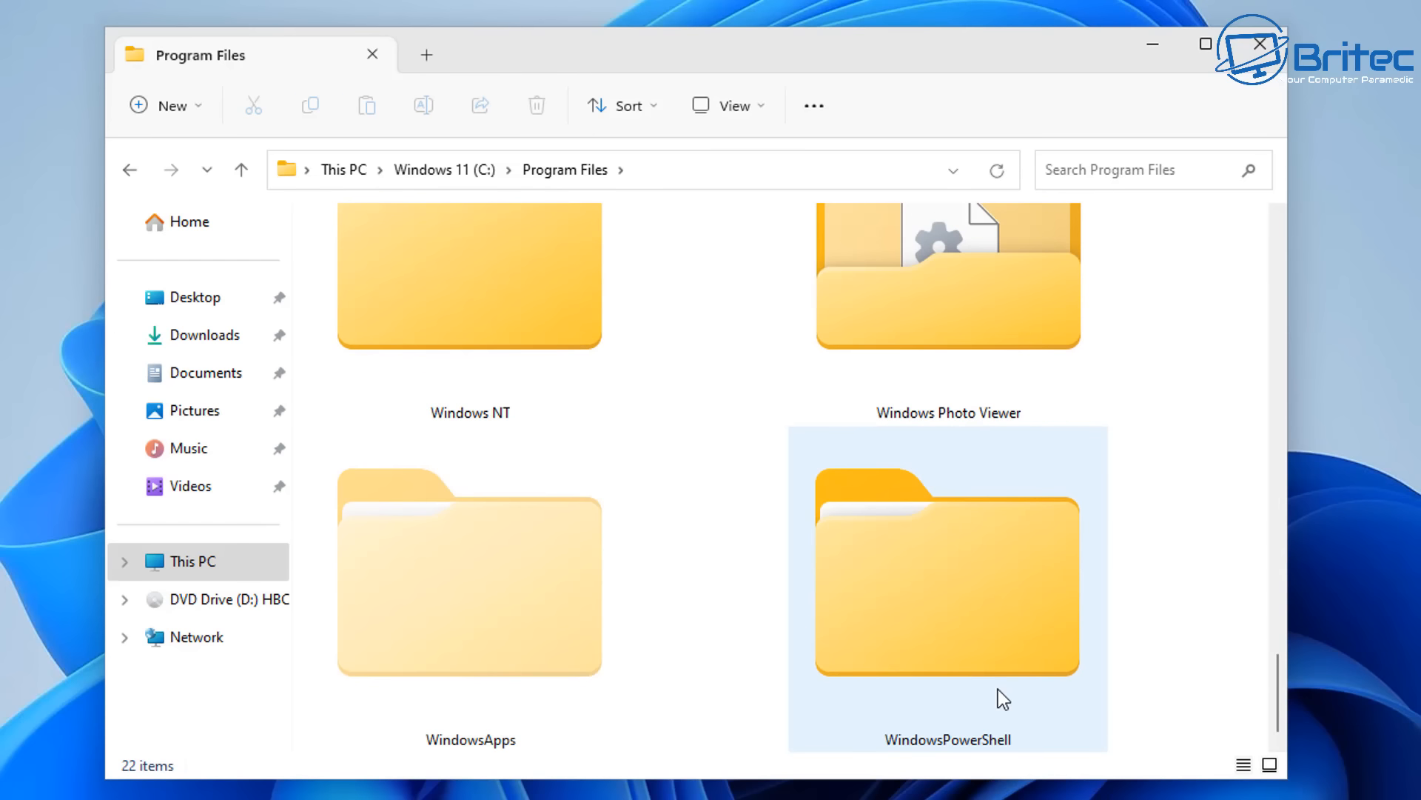
scroll(997, 690, "up", 8)
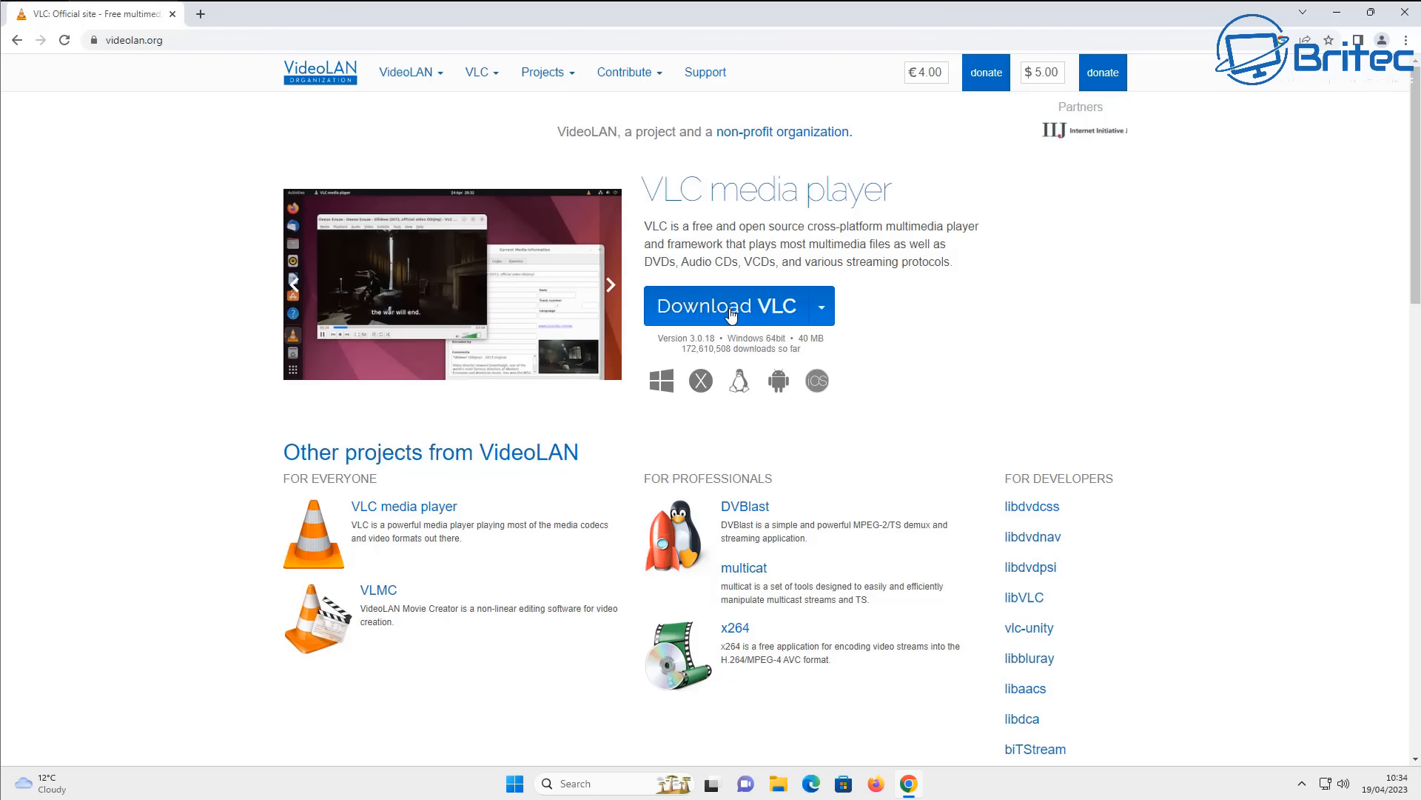
- Download VLC for Windows from videolan.org, decline the data consent request, and run vlc-3.0.18-win64.exe
left_click(733, 311)
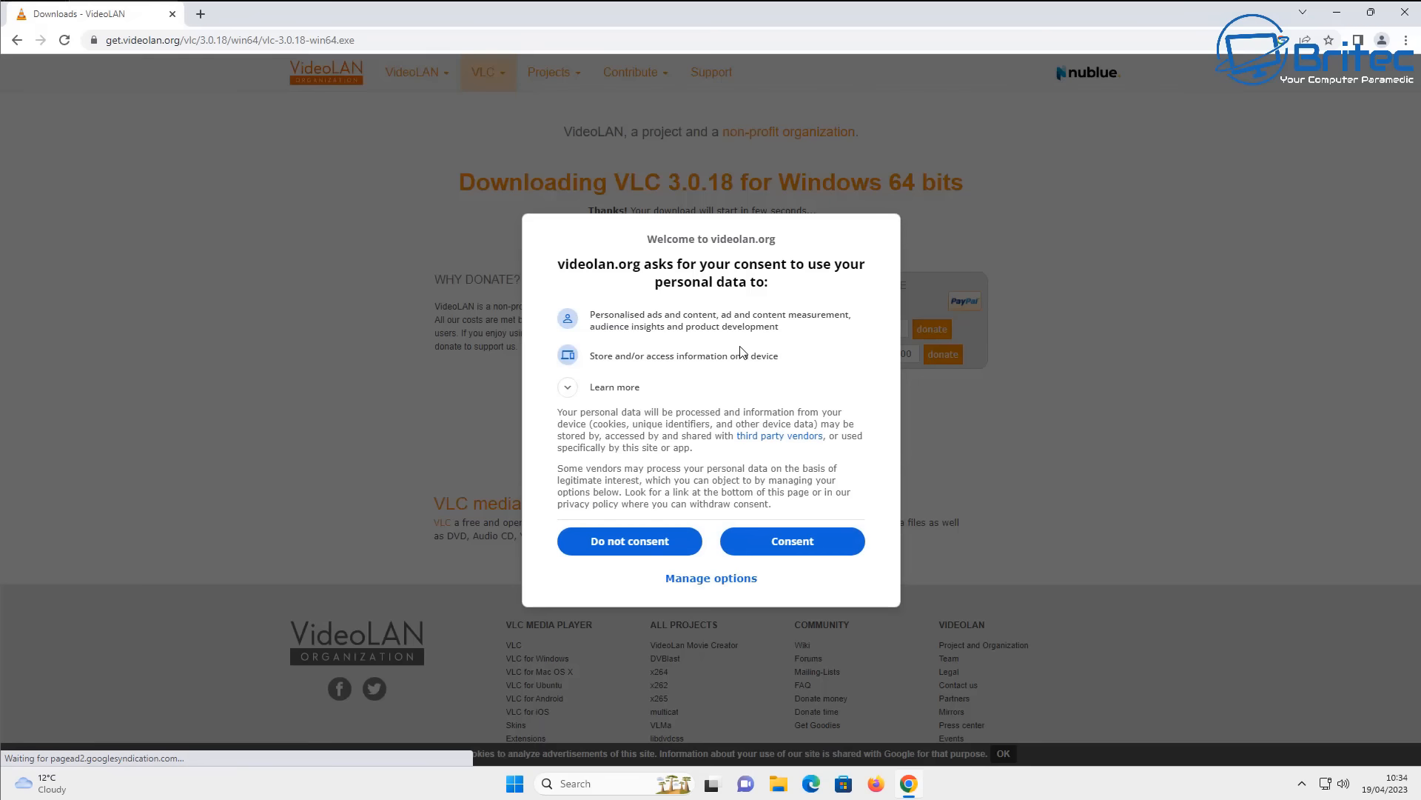
left_click(677, 540)
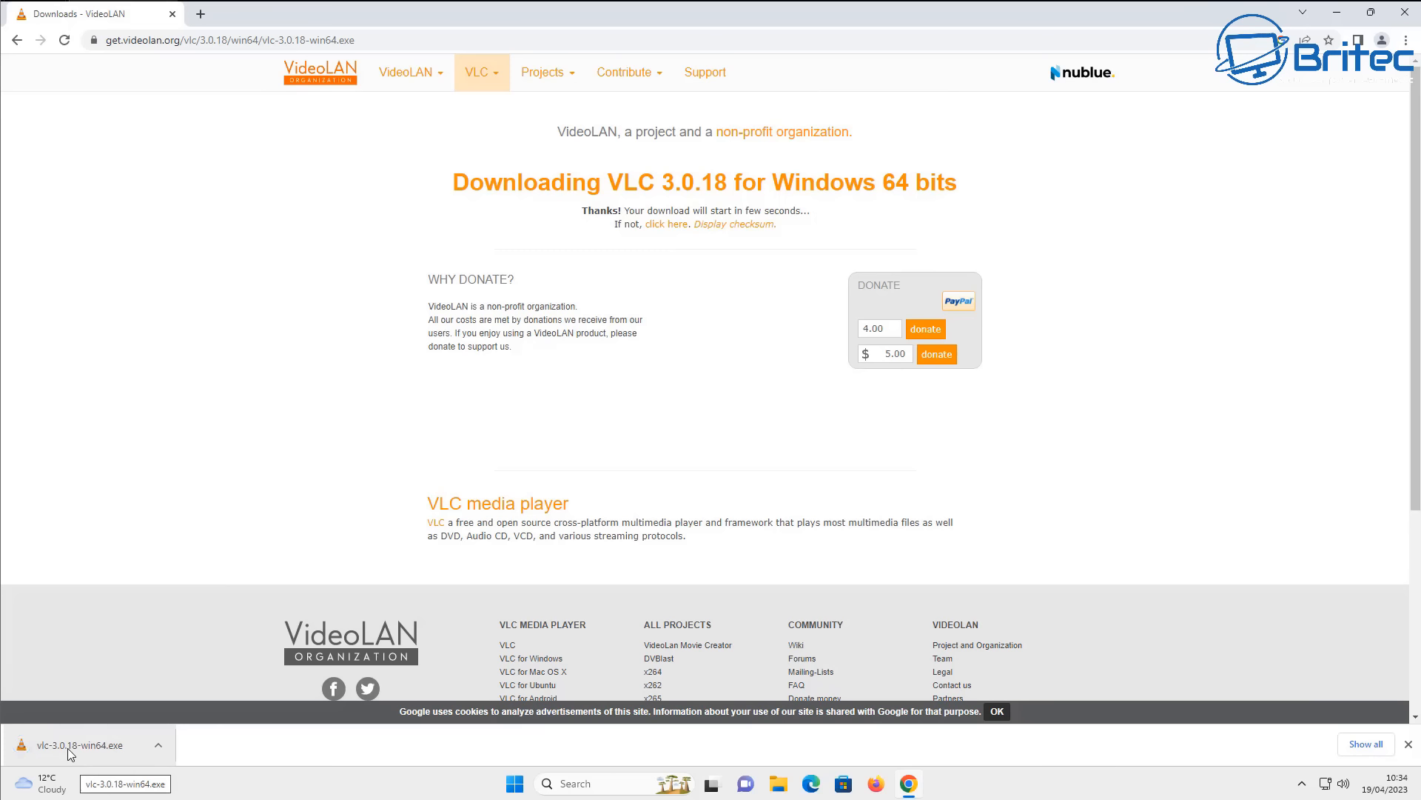
left_click(68, 748)
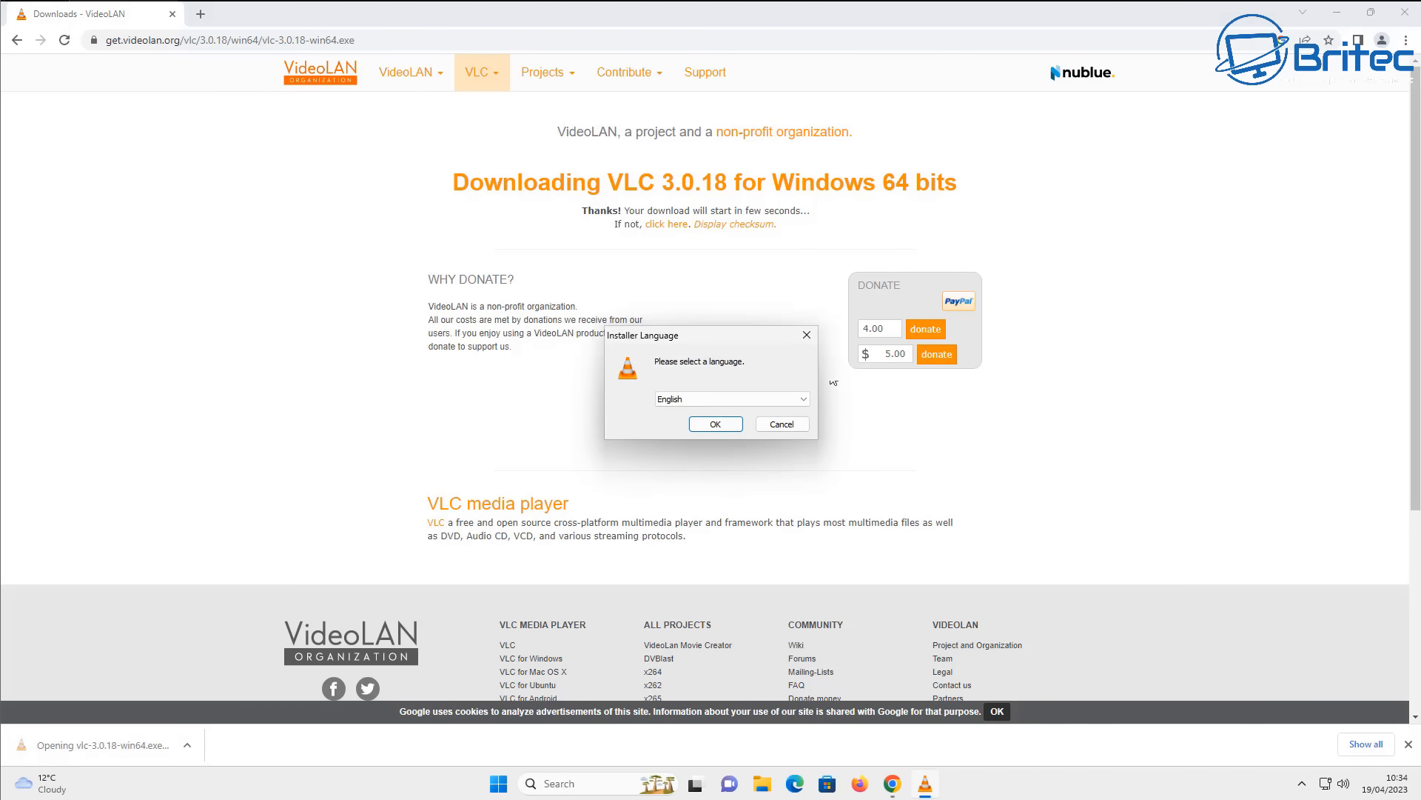
- Minimize the browser and proceed through VLC Setup in English to the install location, keeping the default components
left_click(1337, 12)
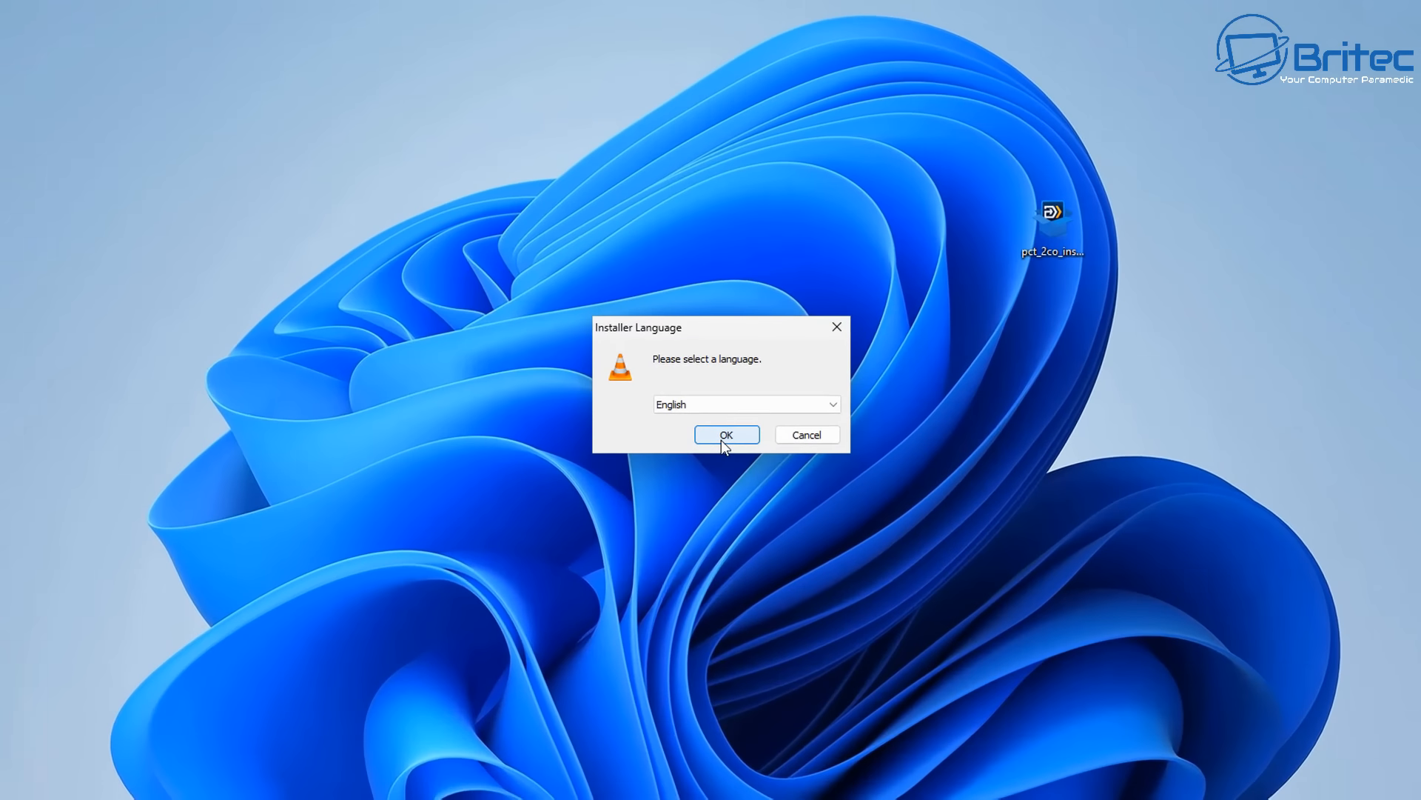
left_click(712, 428)
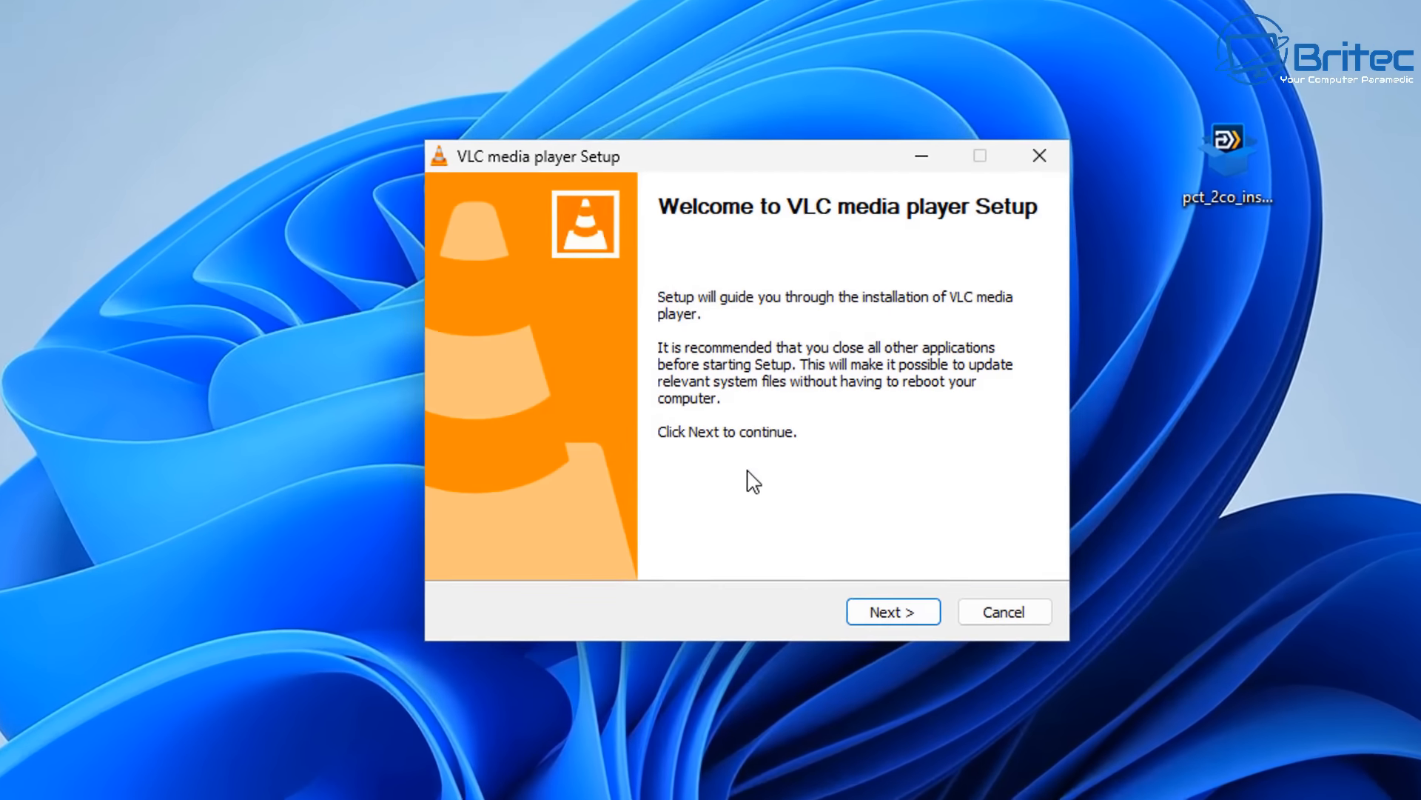
left_click(896, 617)
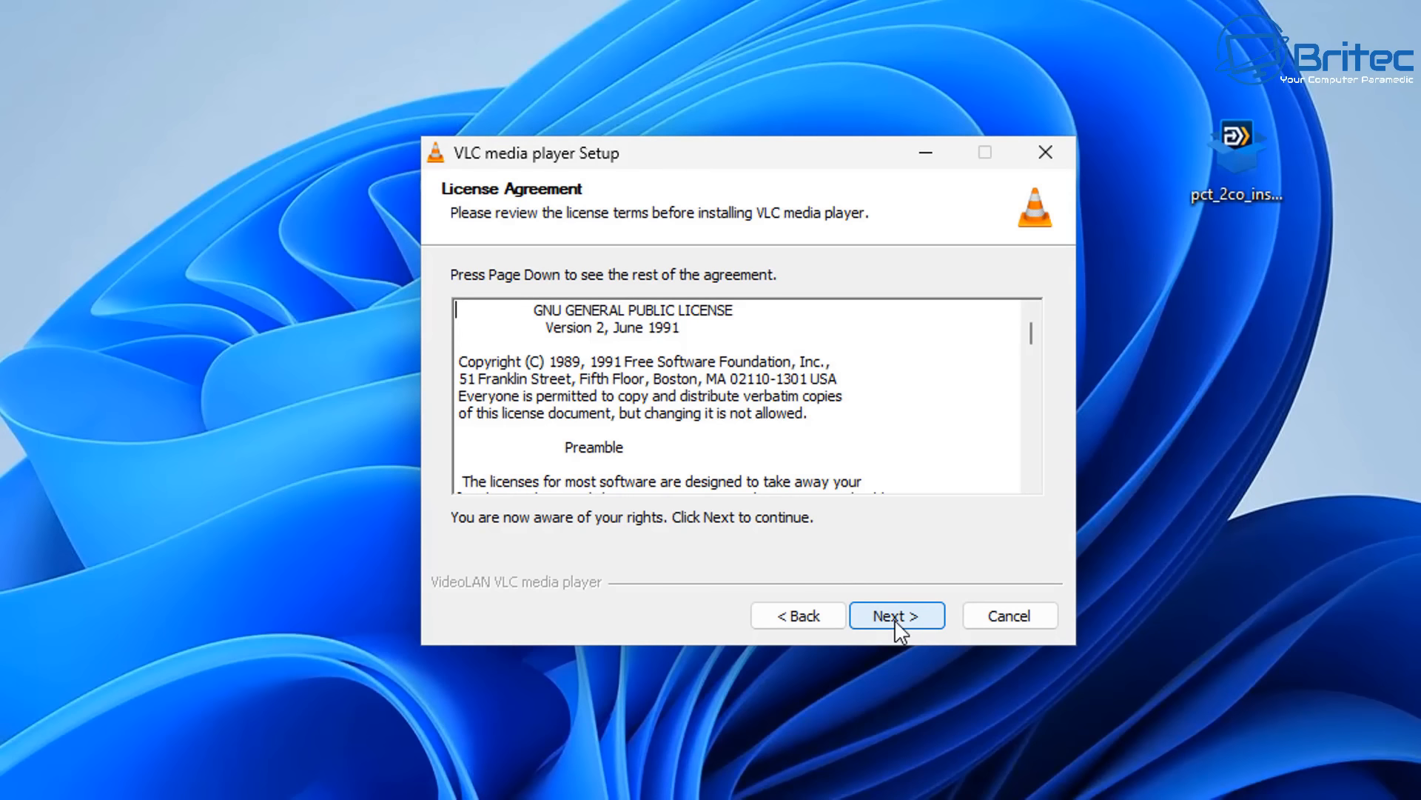
left_click(896, 617)
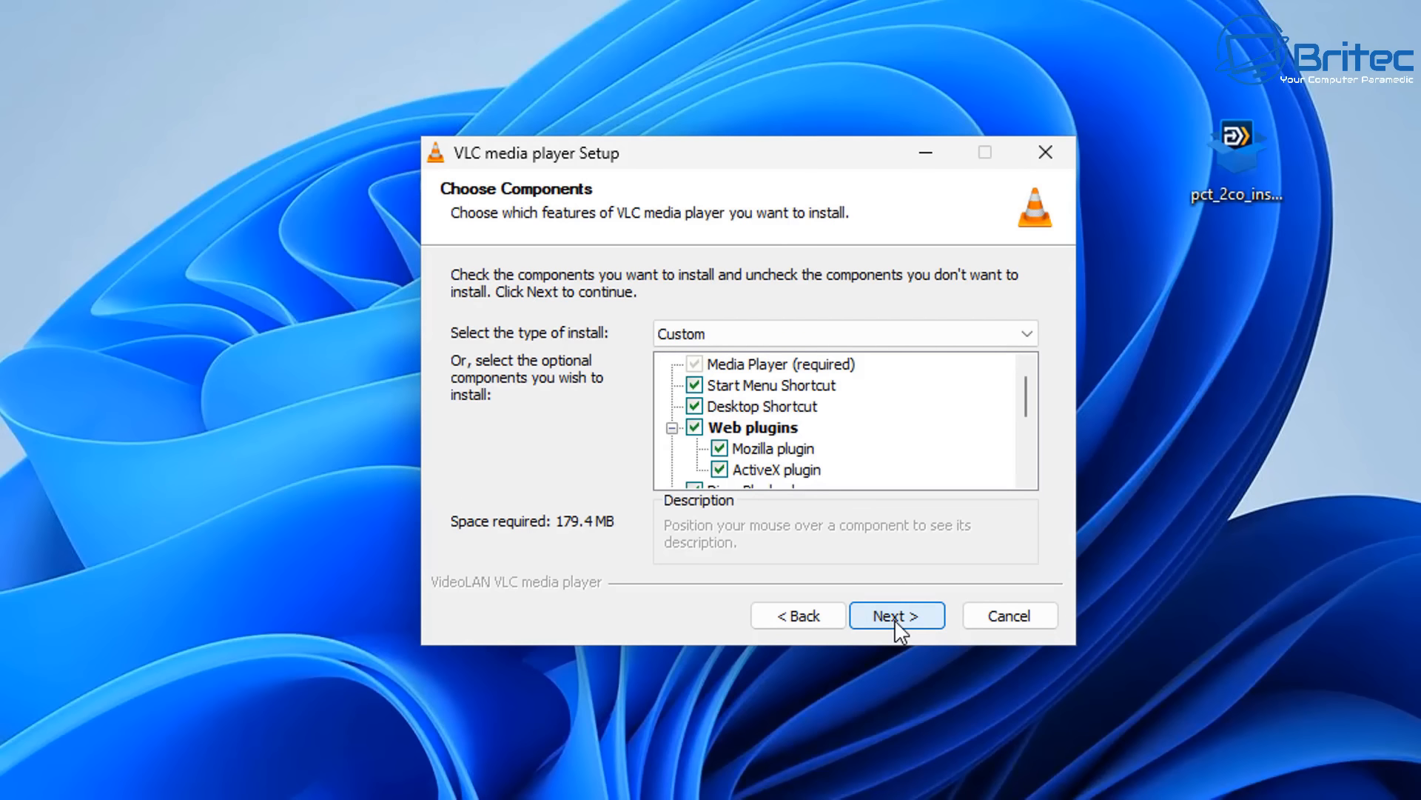
left_click_drag(1021, 399, 1015, 476)
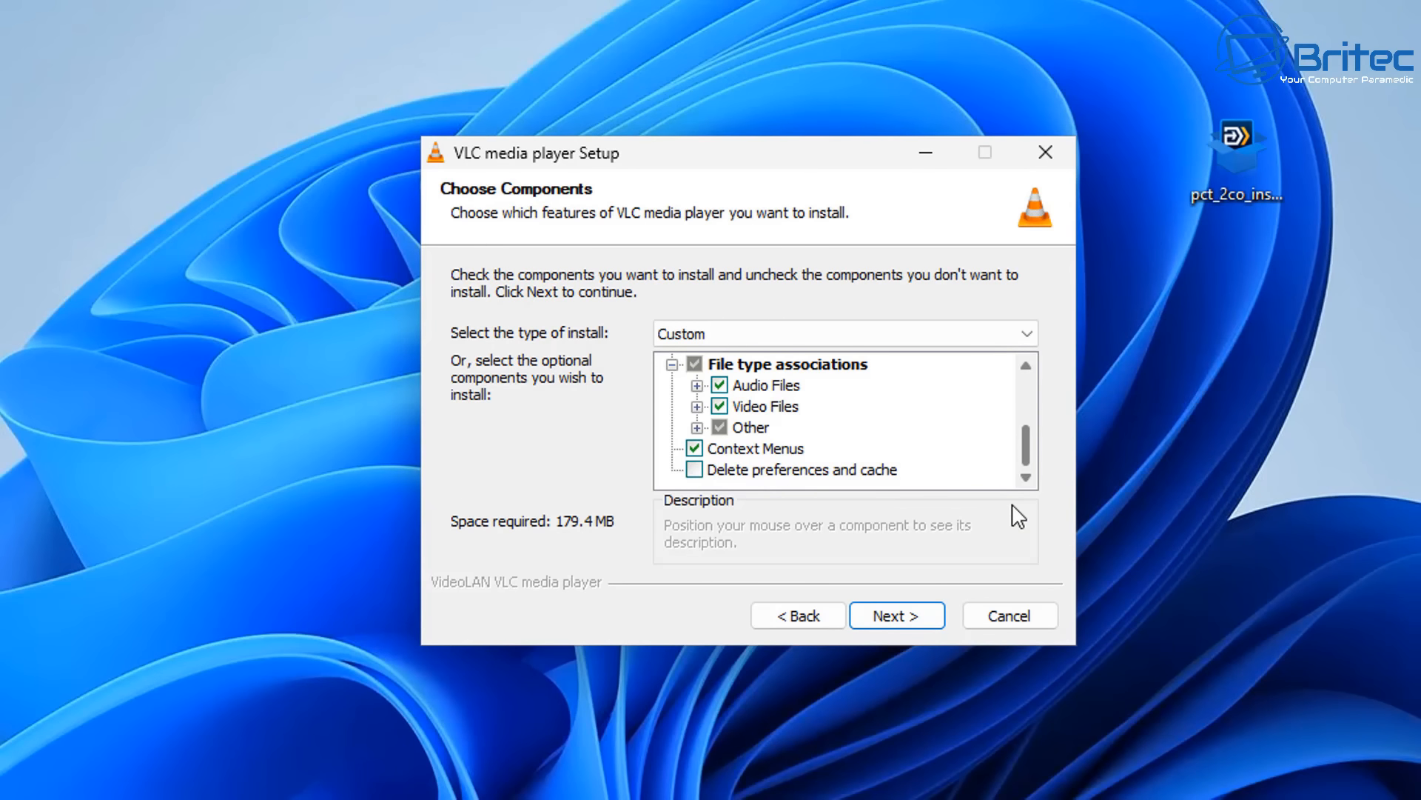
left_click_drag(1013, 505, 1029, 342)
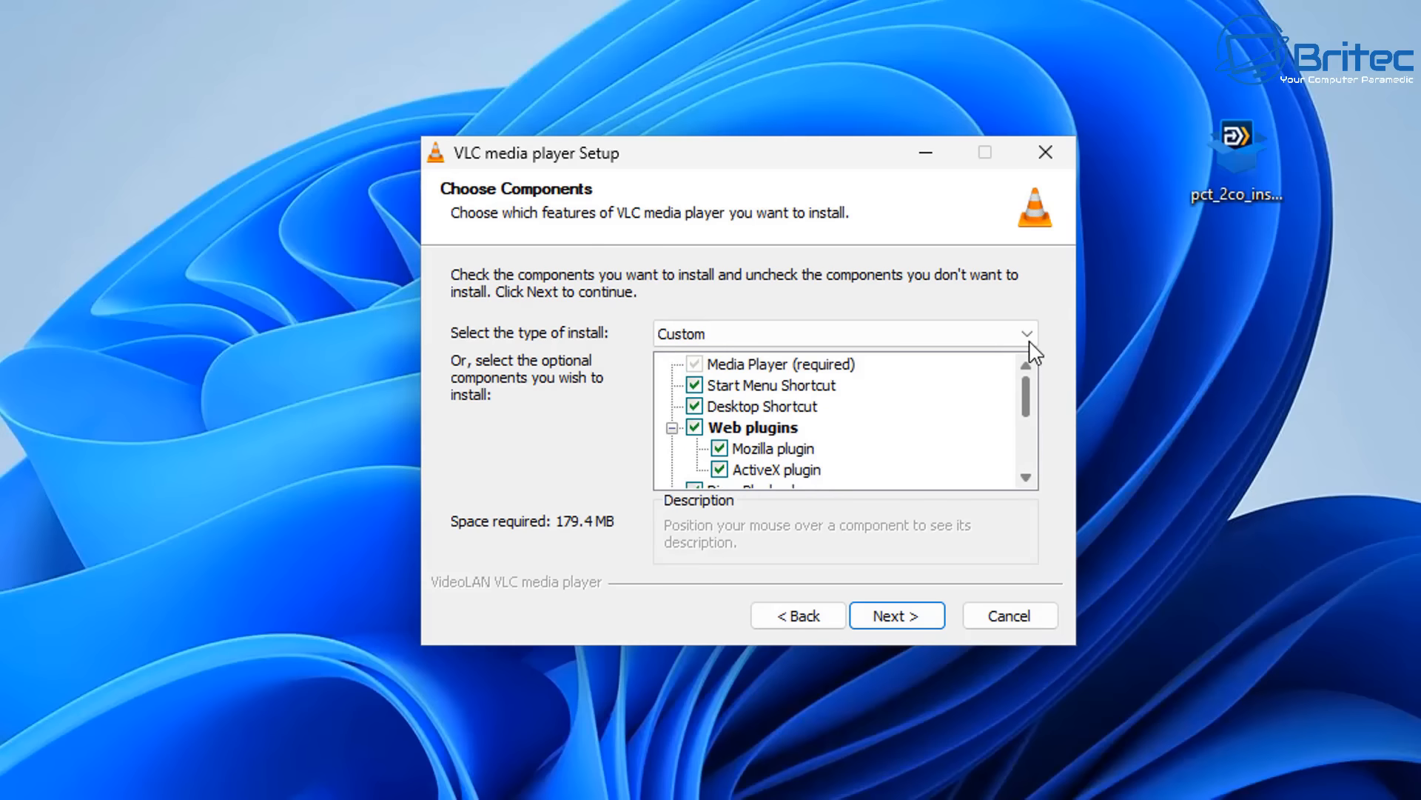
left_click(896, 617)
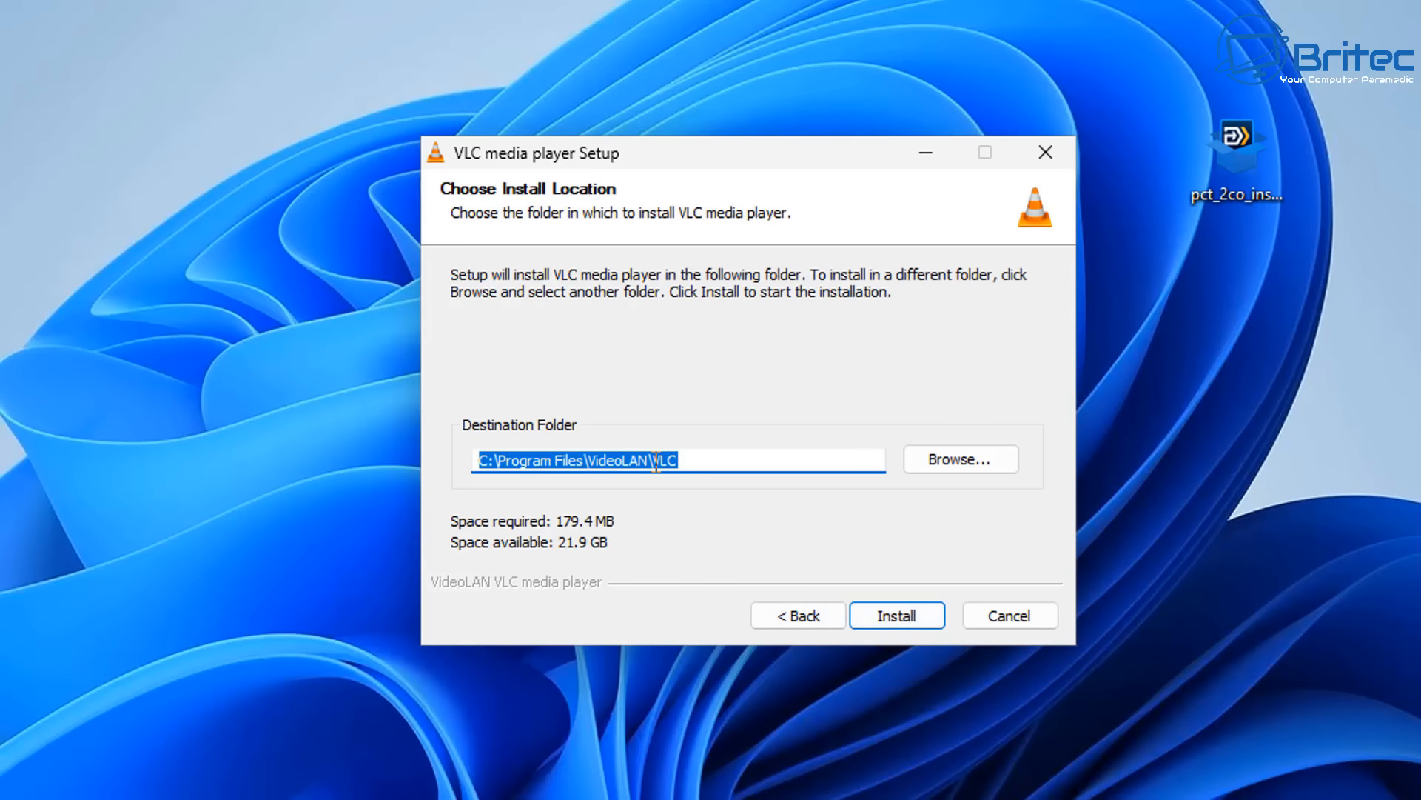
- Create a folder named VLC on the Programs (E:) drive and set it as the installation's destination folder
left_click(792, 460)
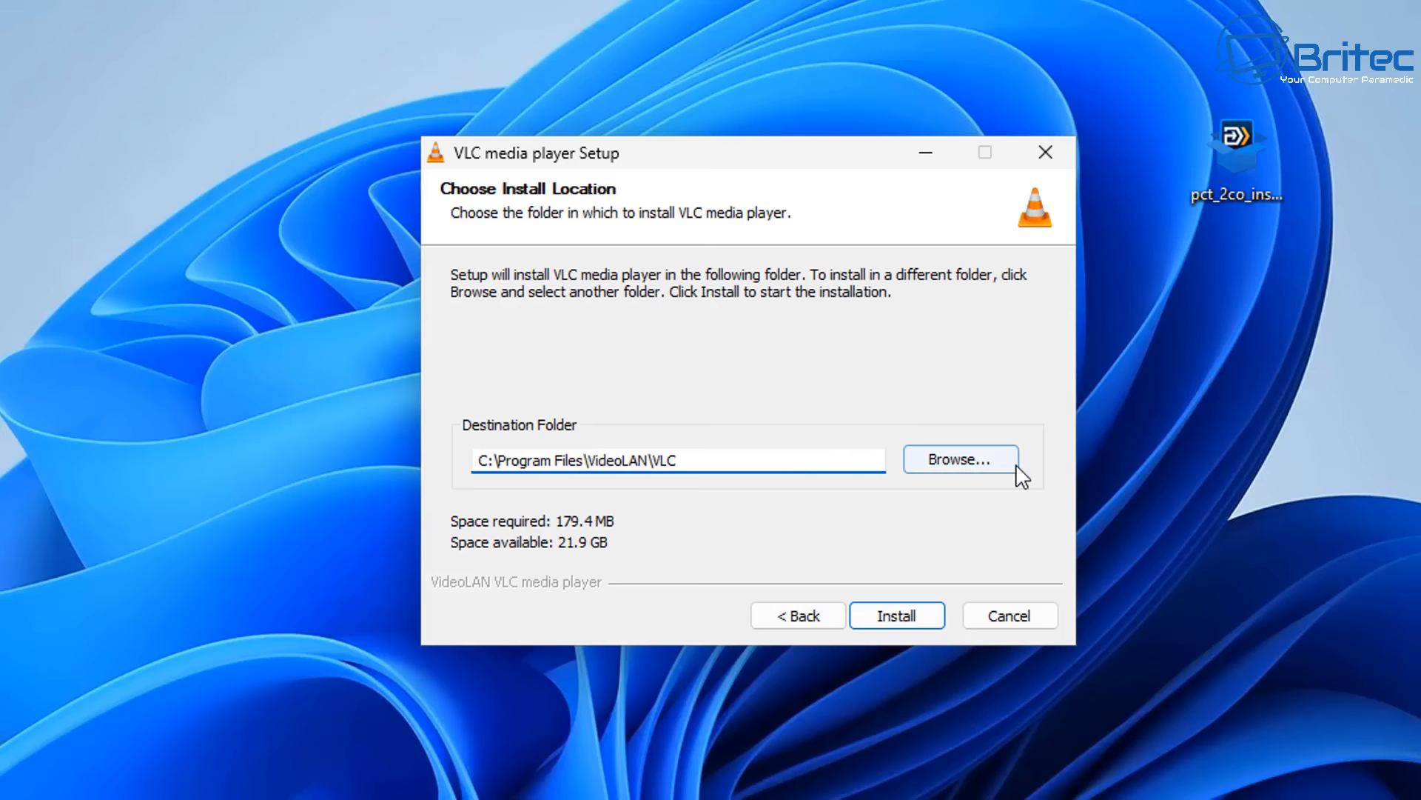
left_click(936, 448)
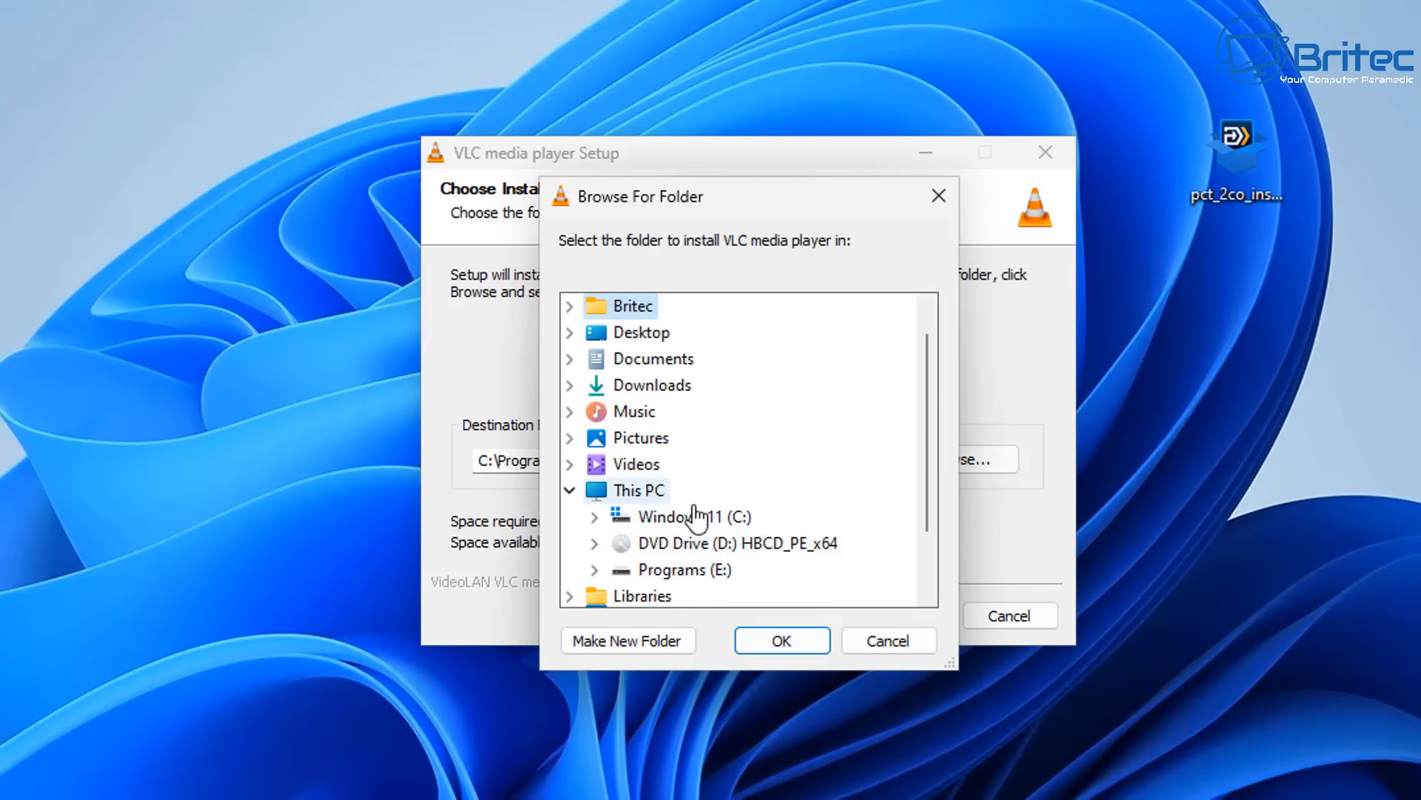
double_click(703, 571)
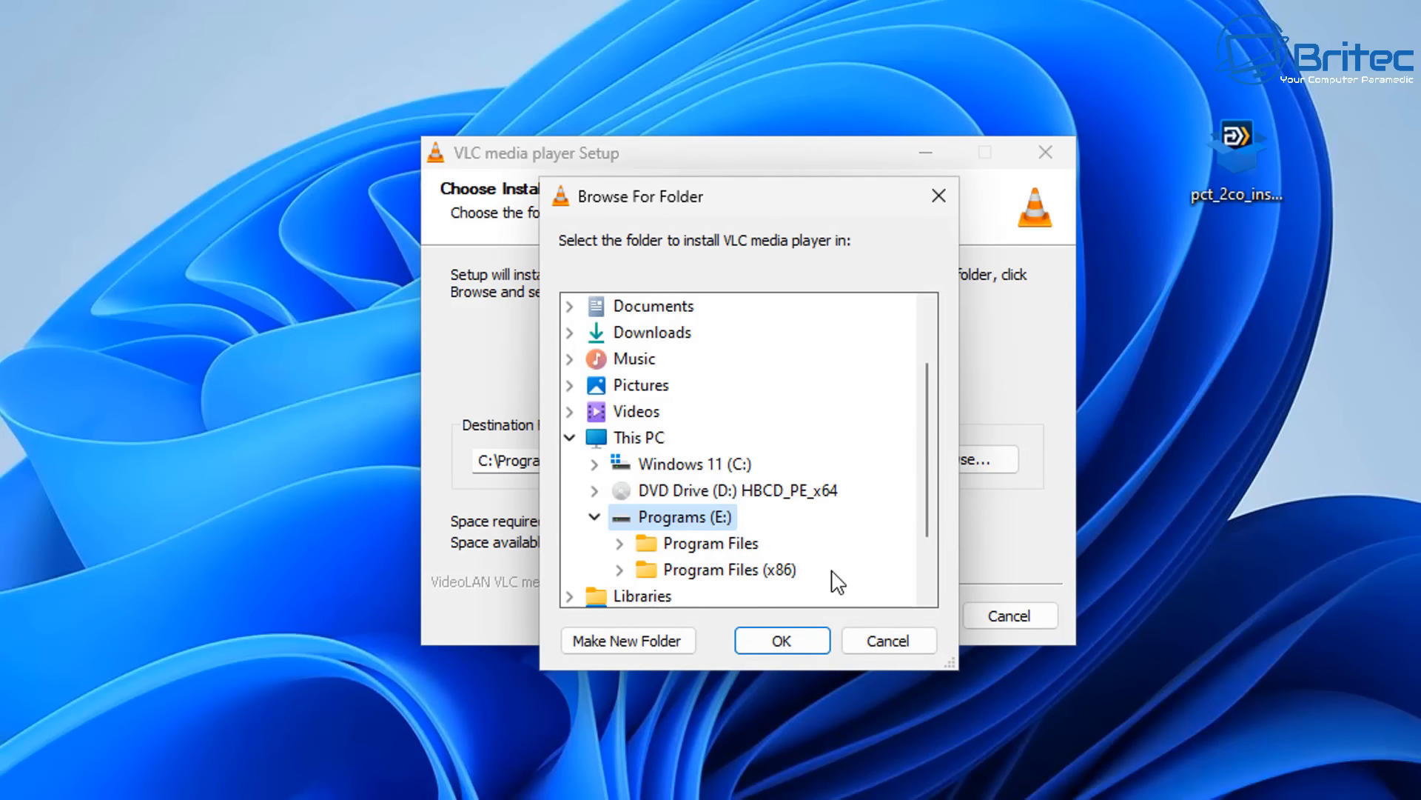
left_click(659, 638)
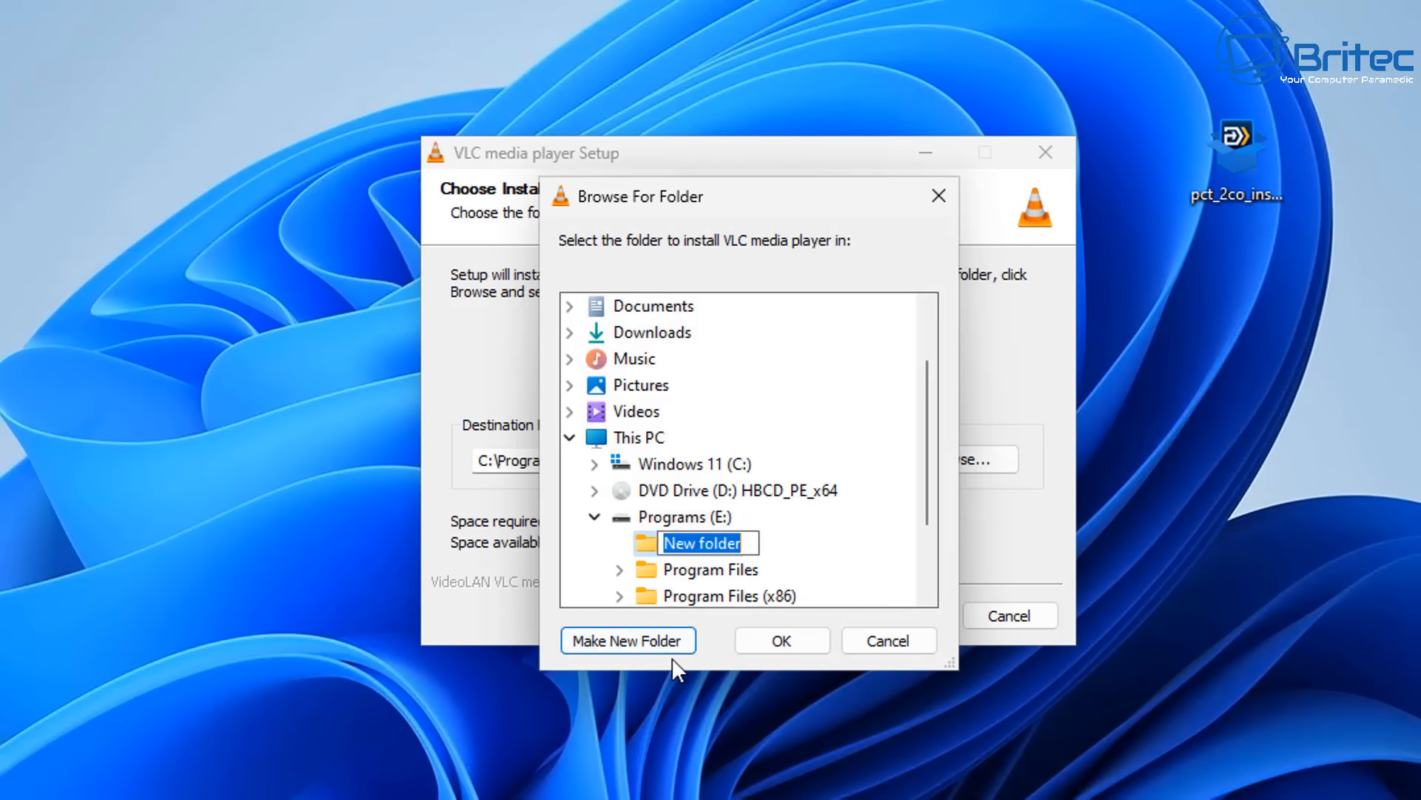
type("VLC")
key("Return")
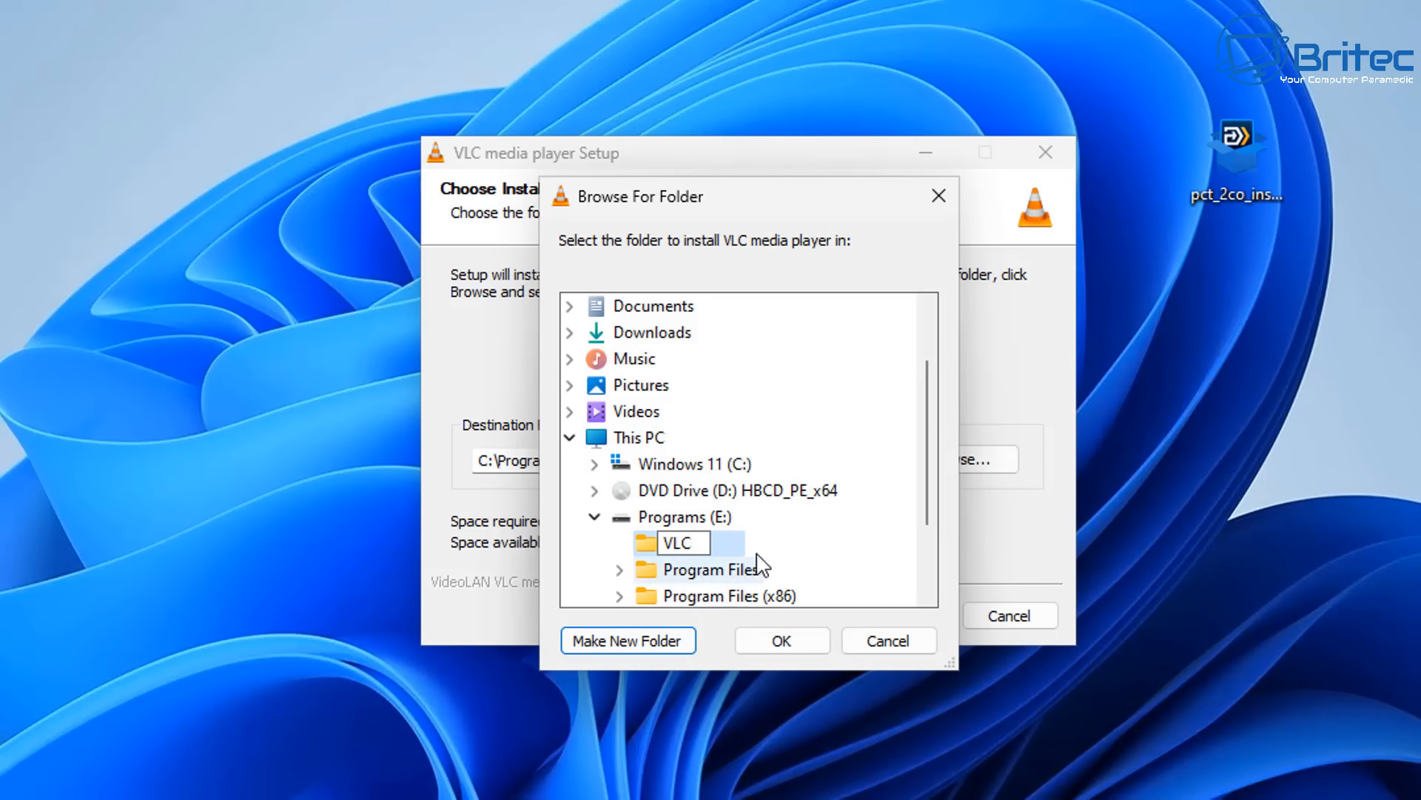
left_click(787, 645)
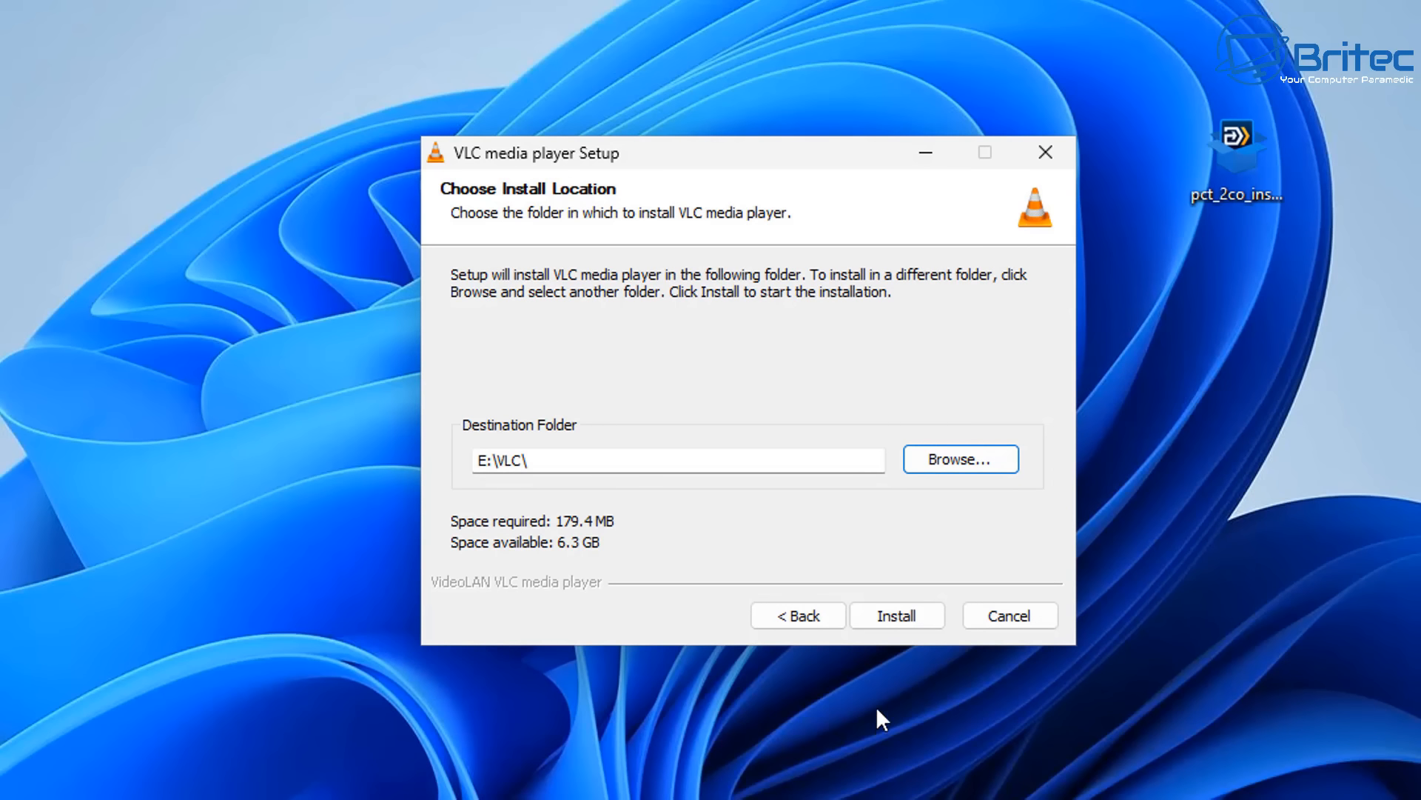
- Install VLC media player, finish Setup with Run VLC media player enabled, and close the player once it launches
left_click(896, 622)
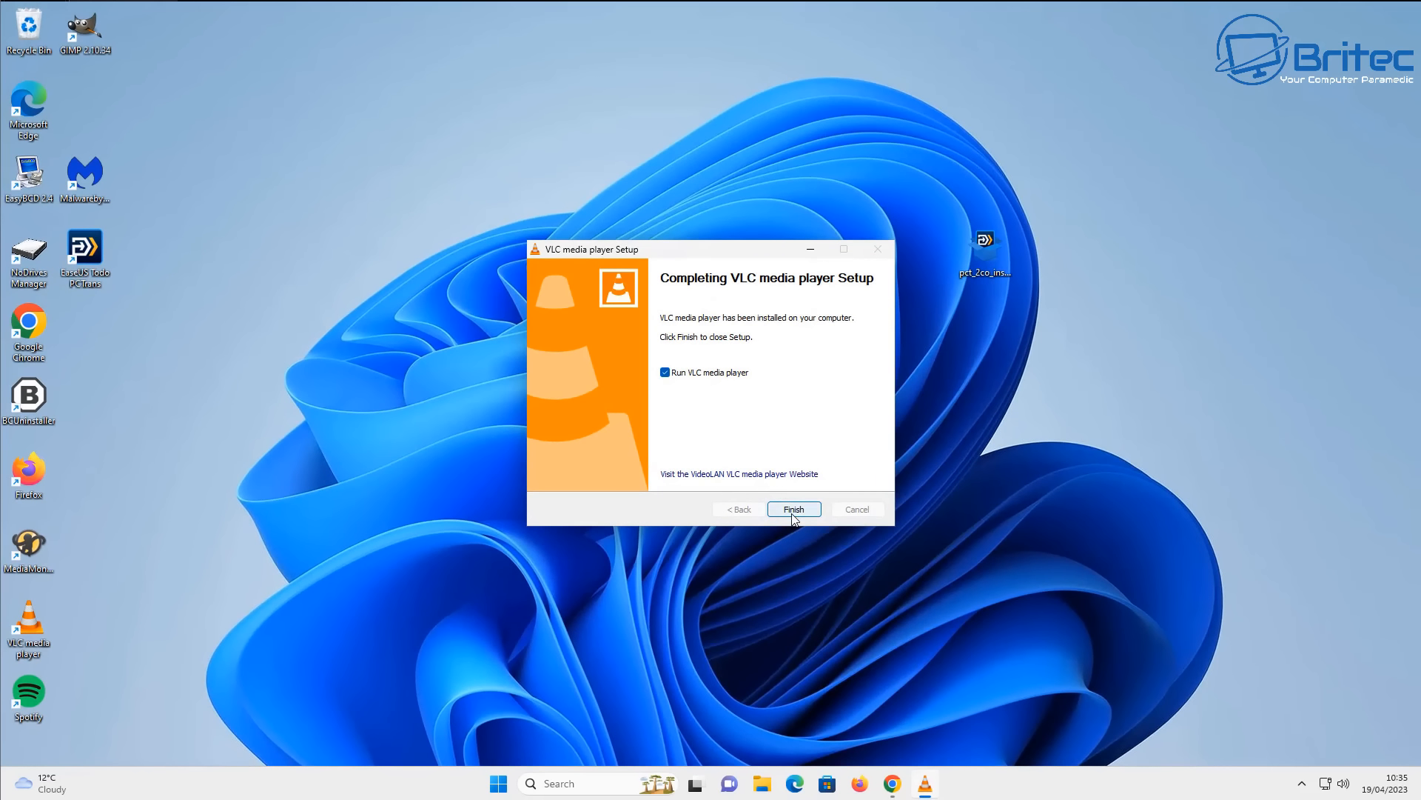
left_click(793, 509)
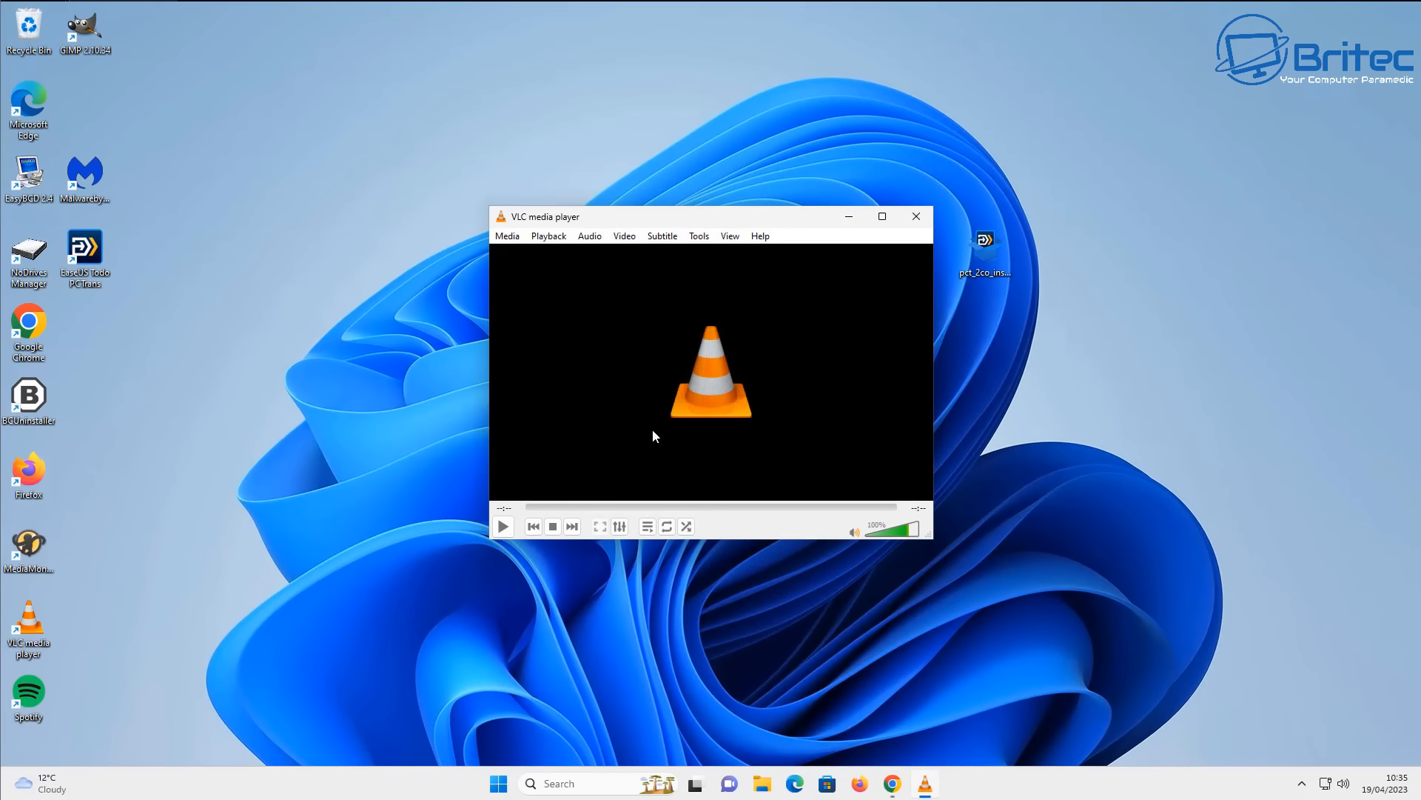
left_click(915, 220)
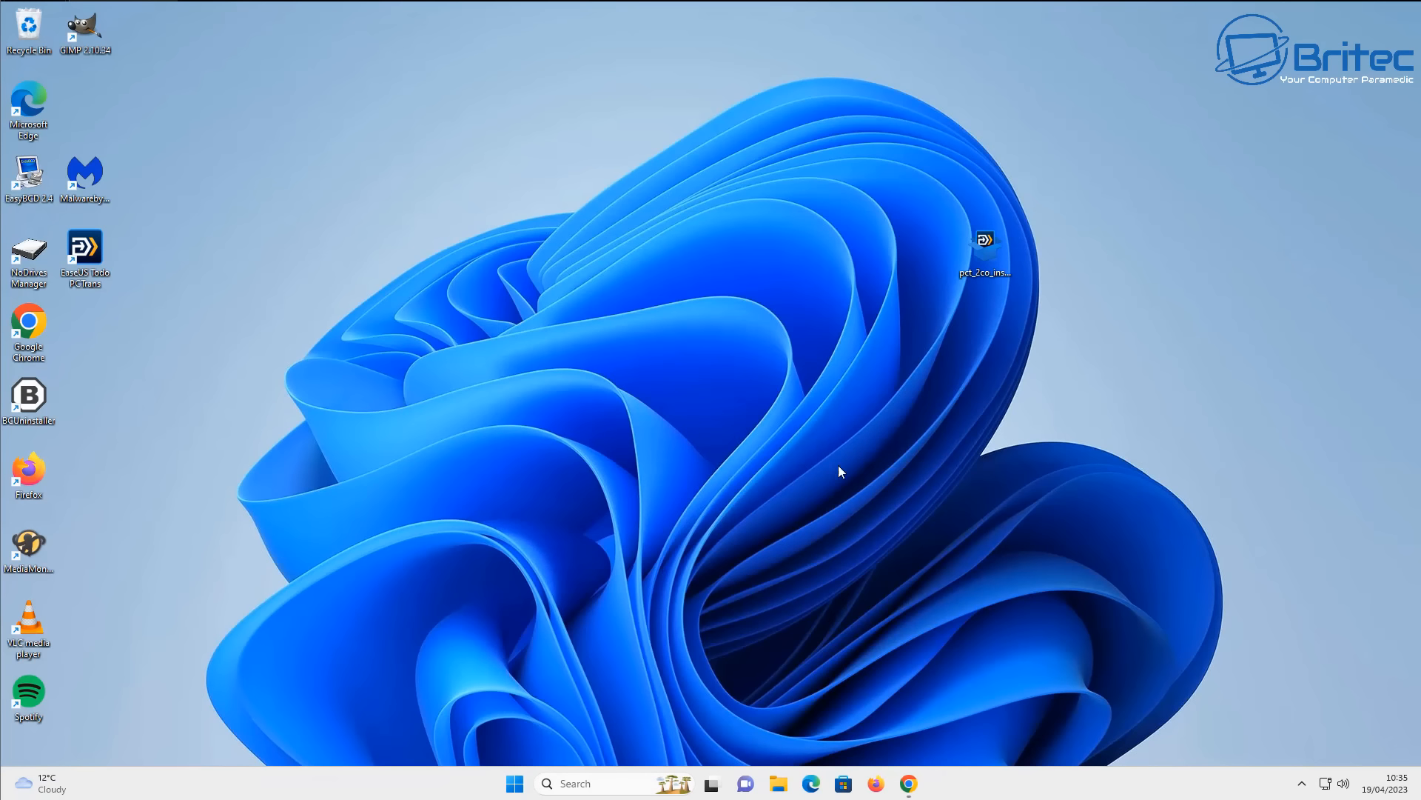
- Open C:\Program Files in a maximized File Explorer window and check its folders for a VLC installation
left_click(778, 785)
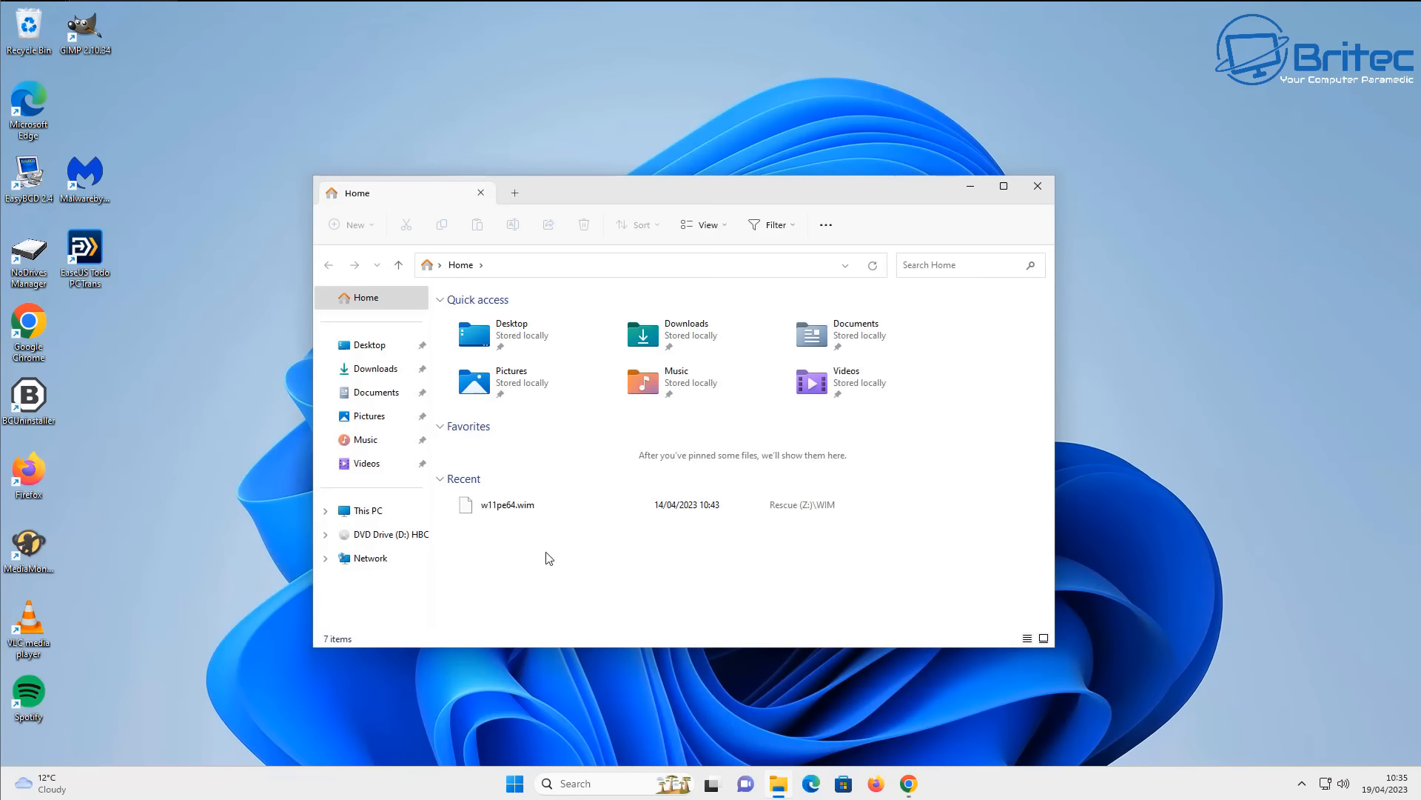
left_click(368, 510)
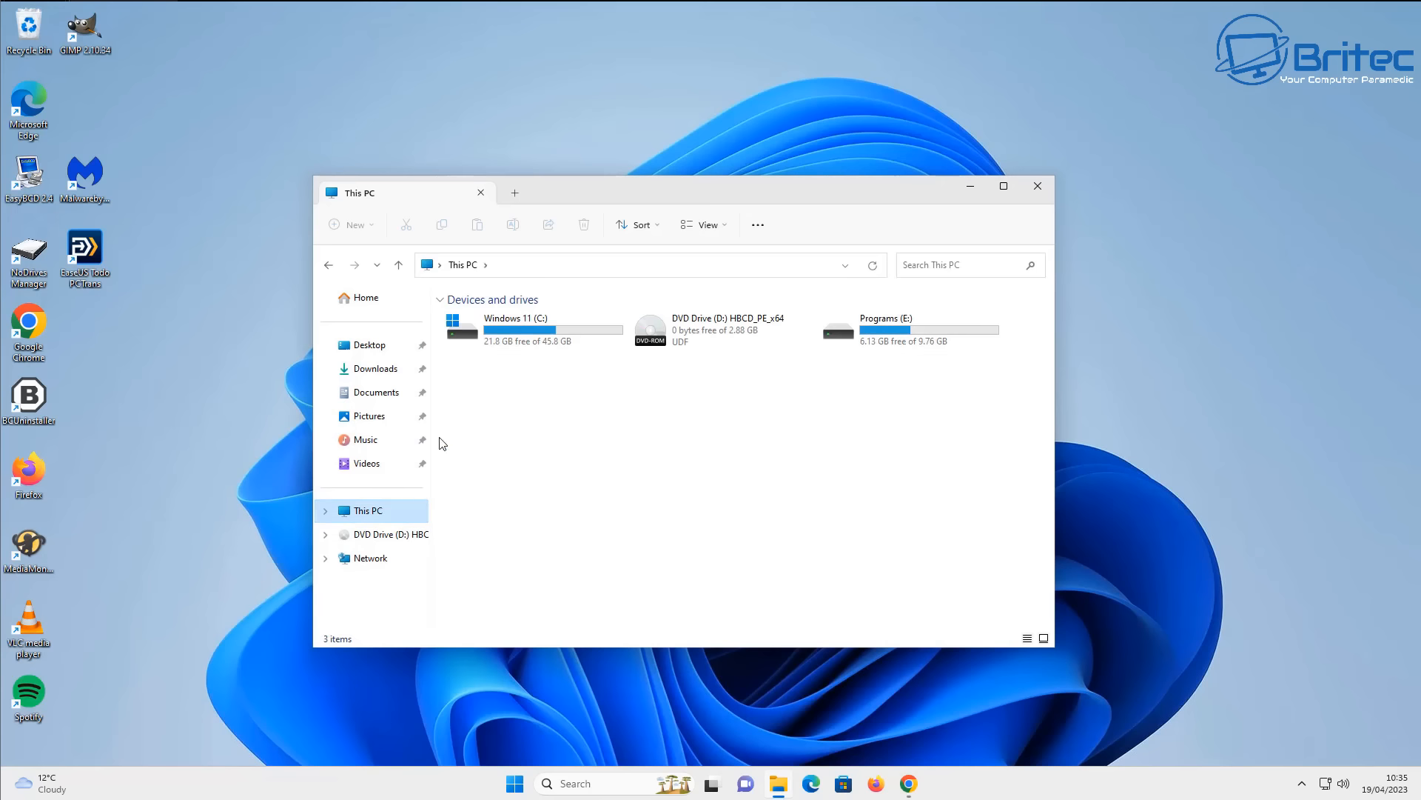
double_click(531, 342)
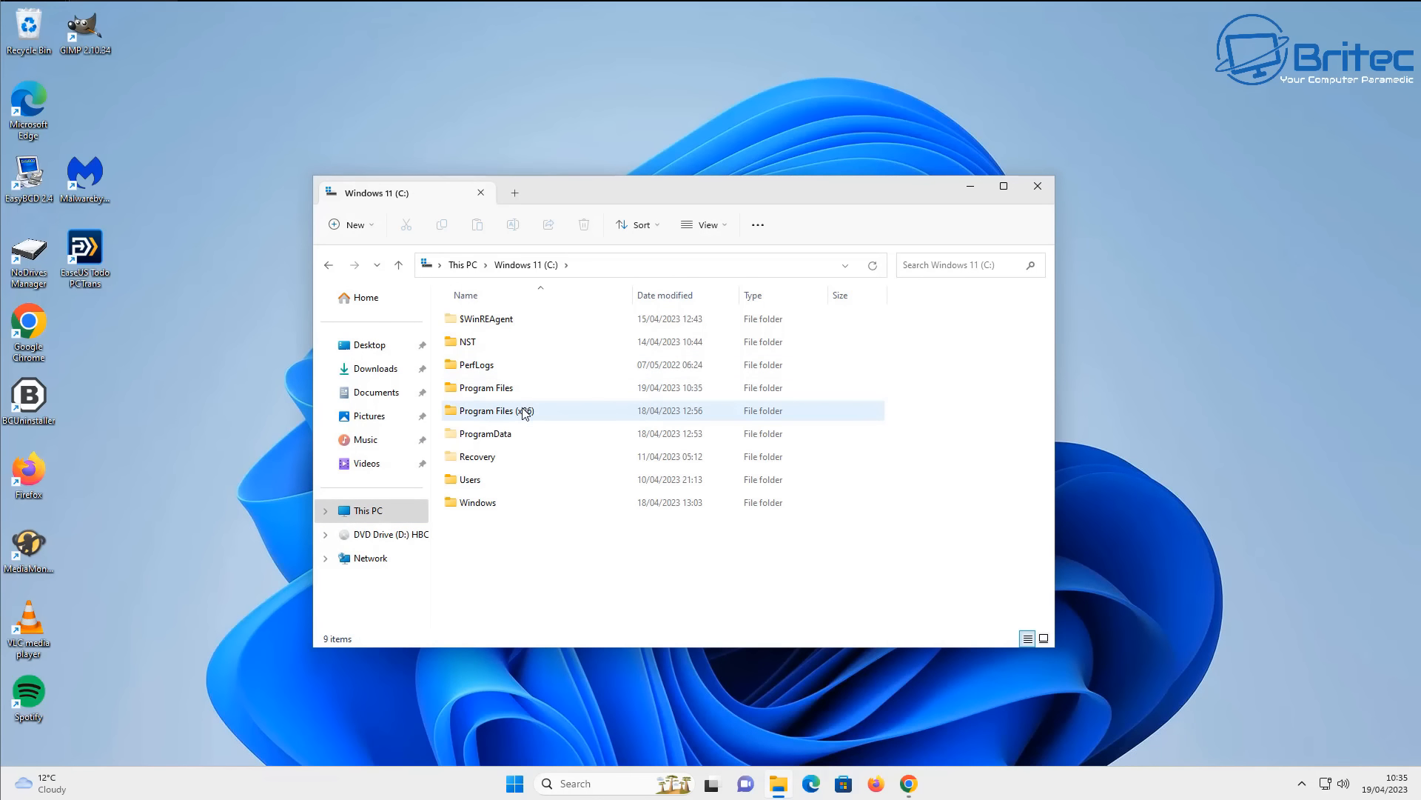
left_click(519, 393)
double_click(520, 392)
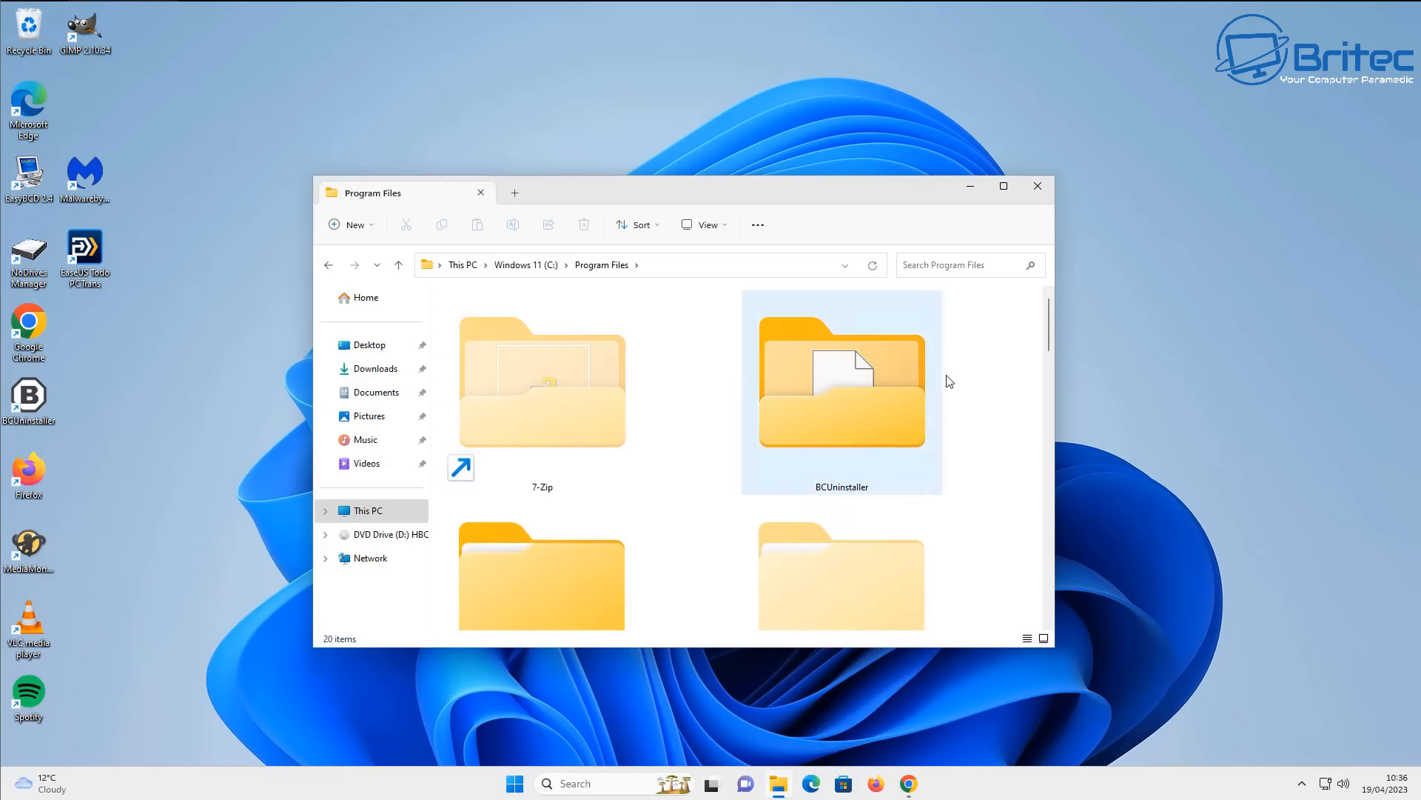
left_click(1003, 185)
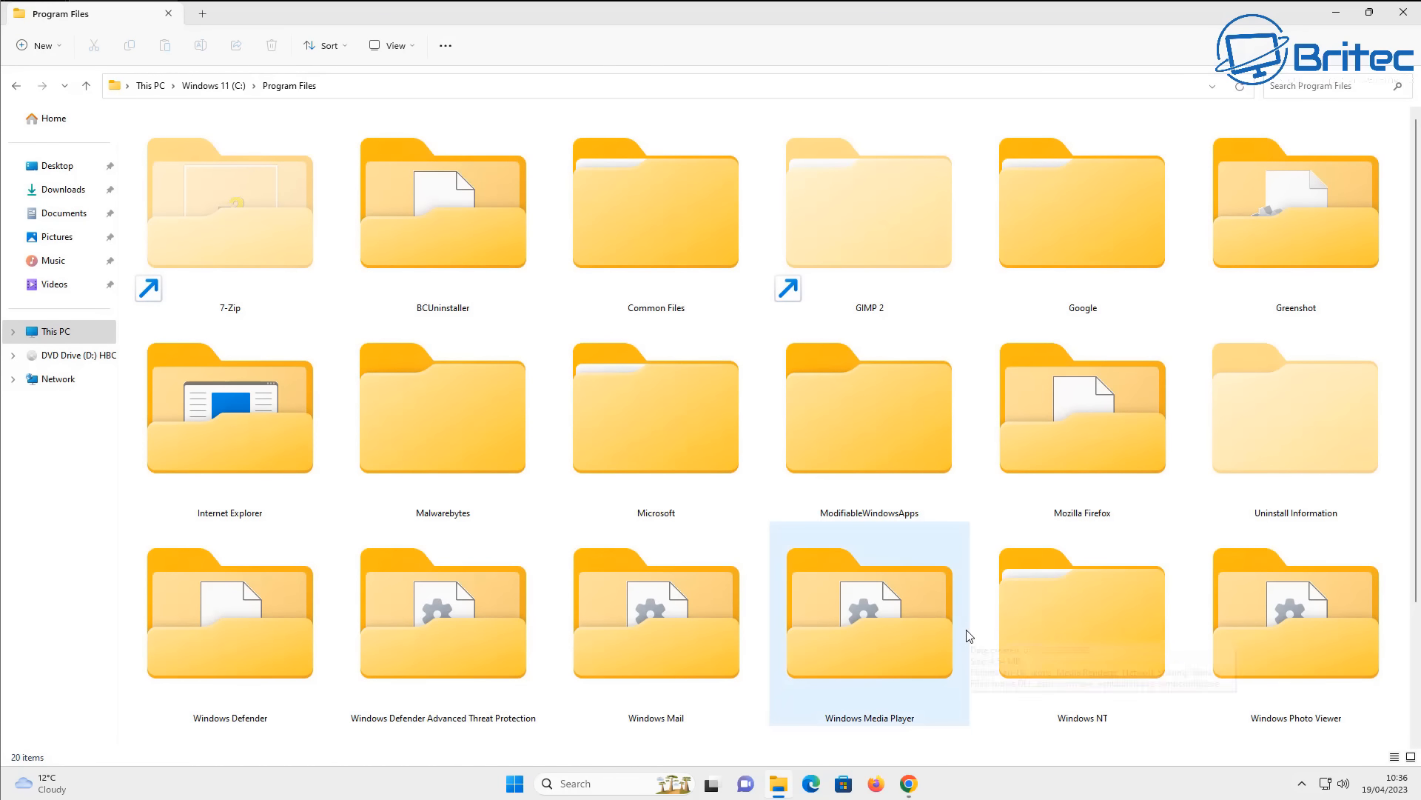
scroll(967, 637, "down", 2)
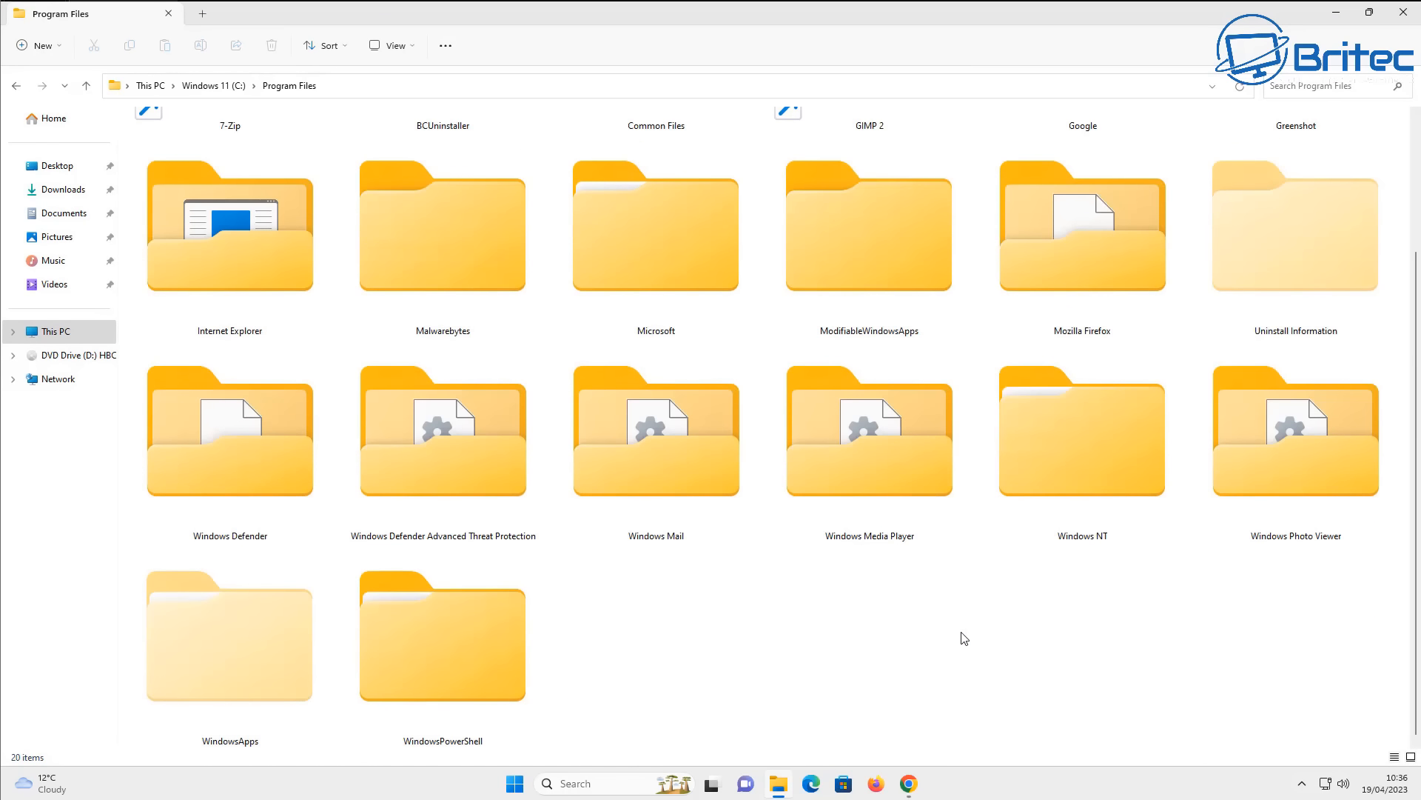
- Open the Programs (E:) drive and examine the contents of its VLC and Program Files folders
left_click(20, 86)
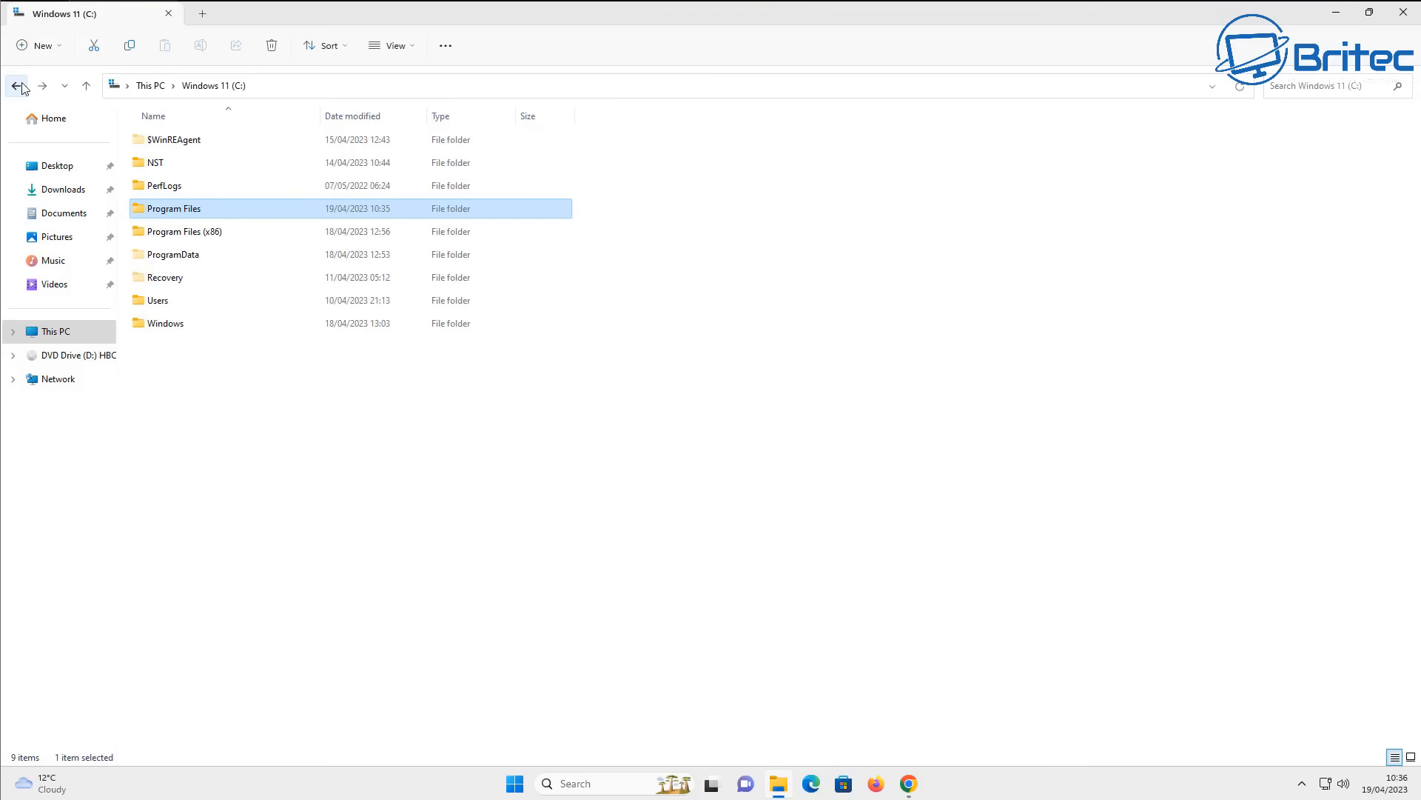
left_click(62, 335)
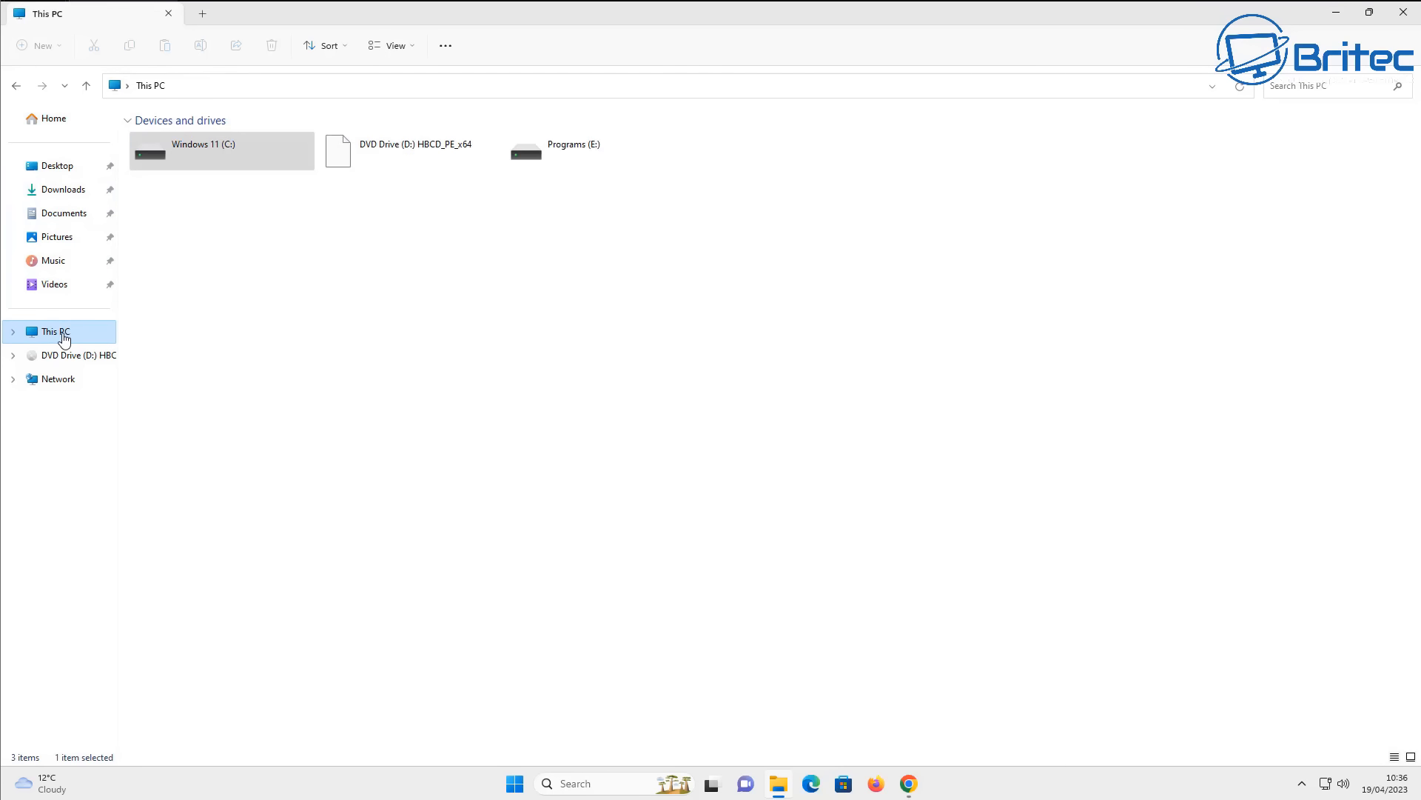
double_click(597, 153)
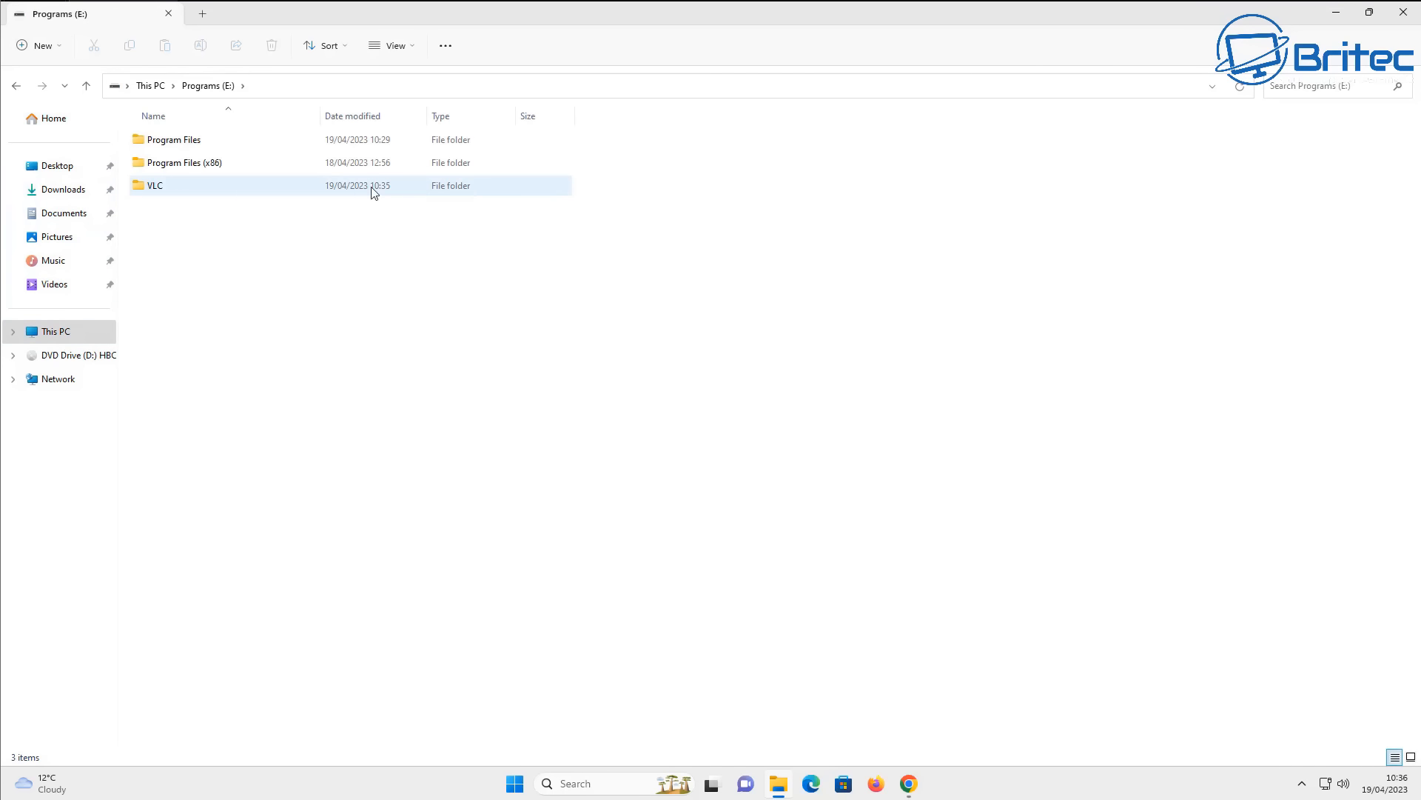
double_click(210, 186)
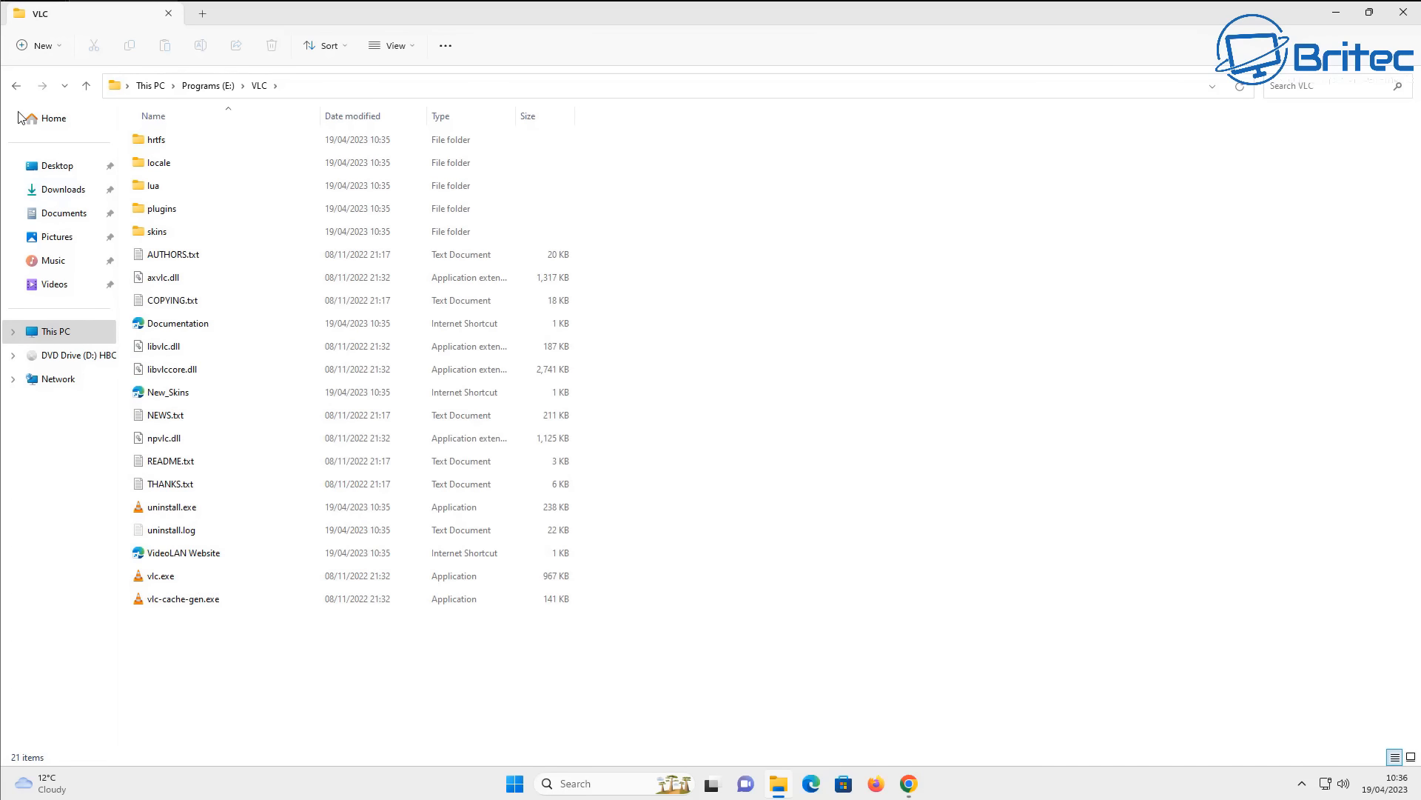
left_click(17, 88)
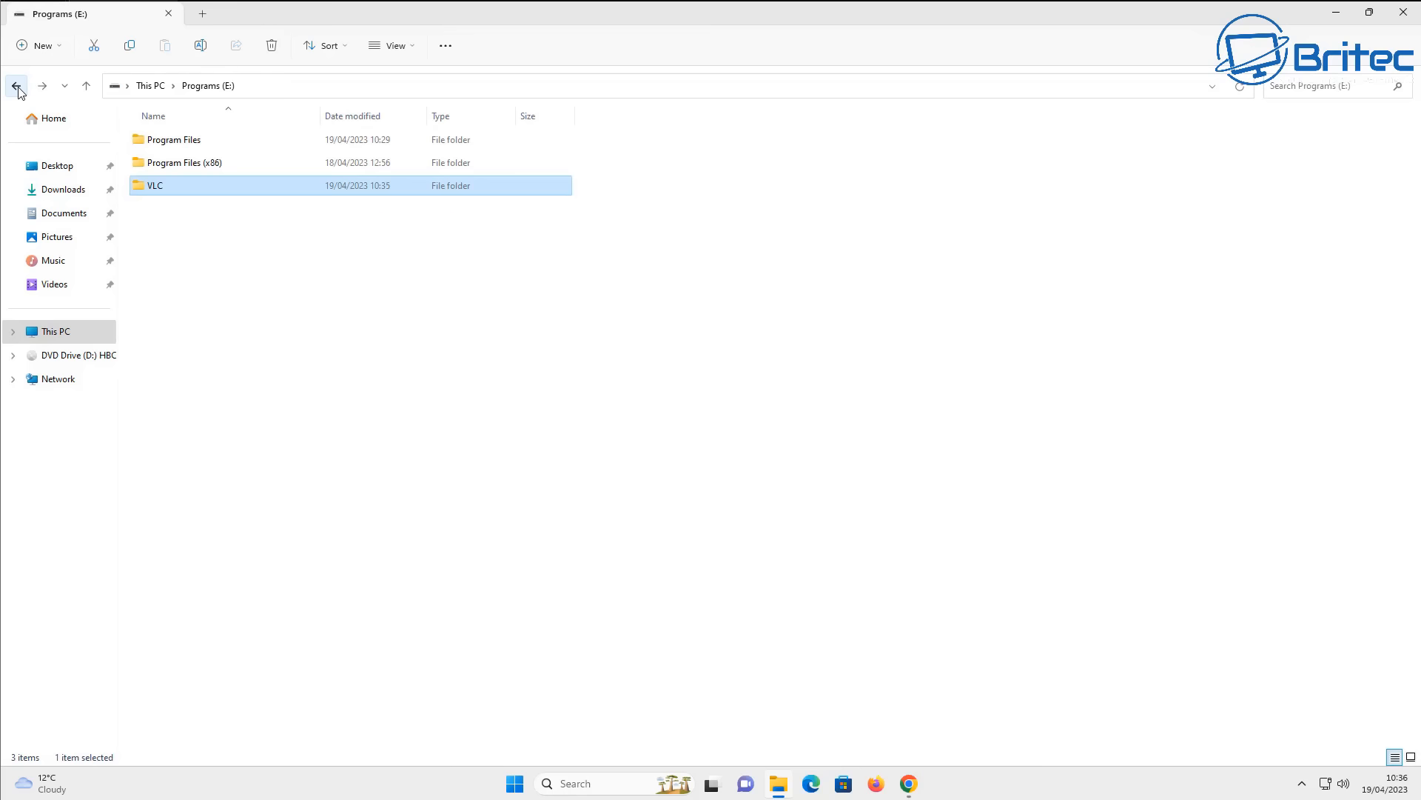
double_click(189, 142)
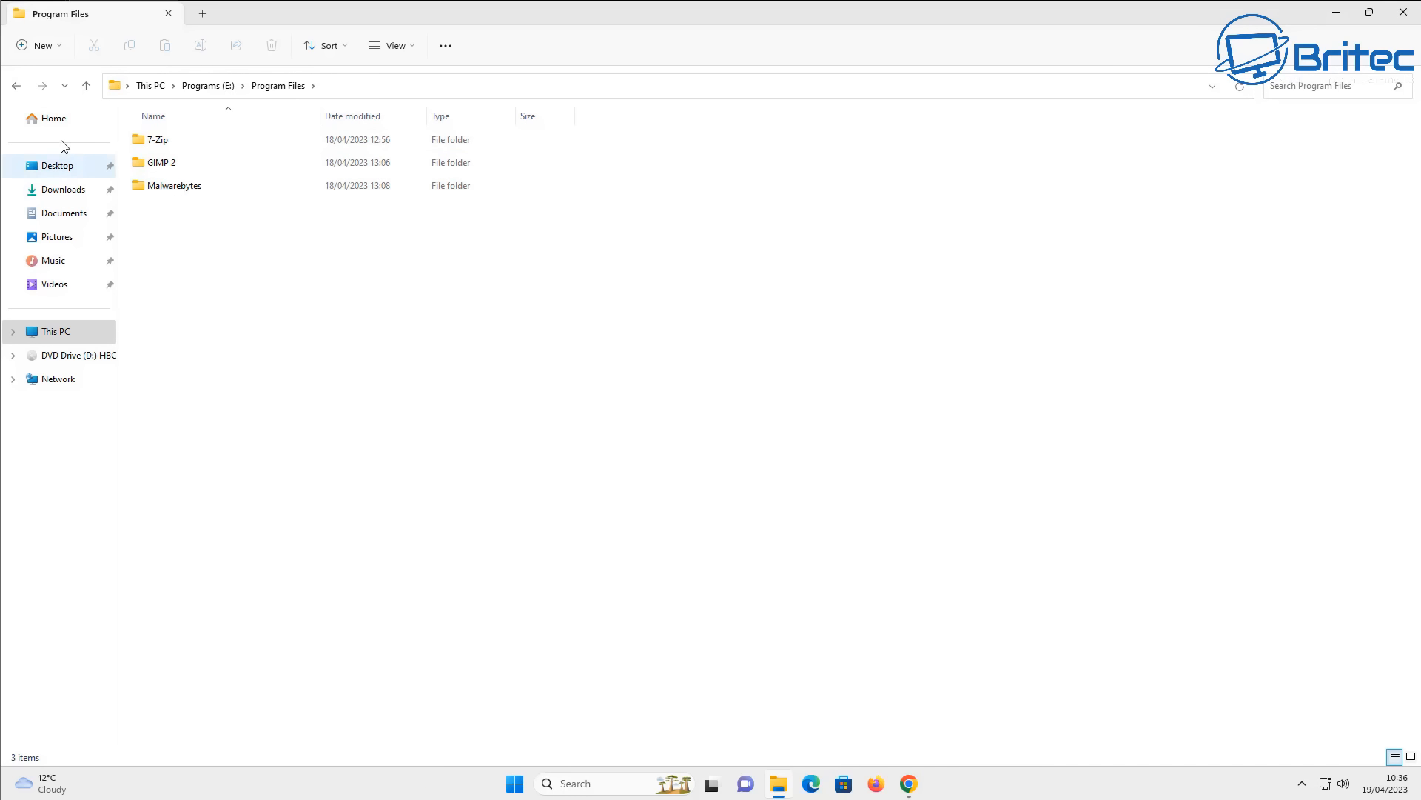
left_click(18, 86)
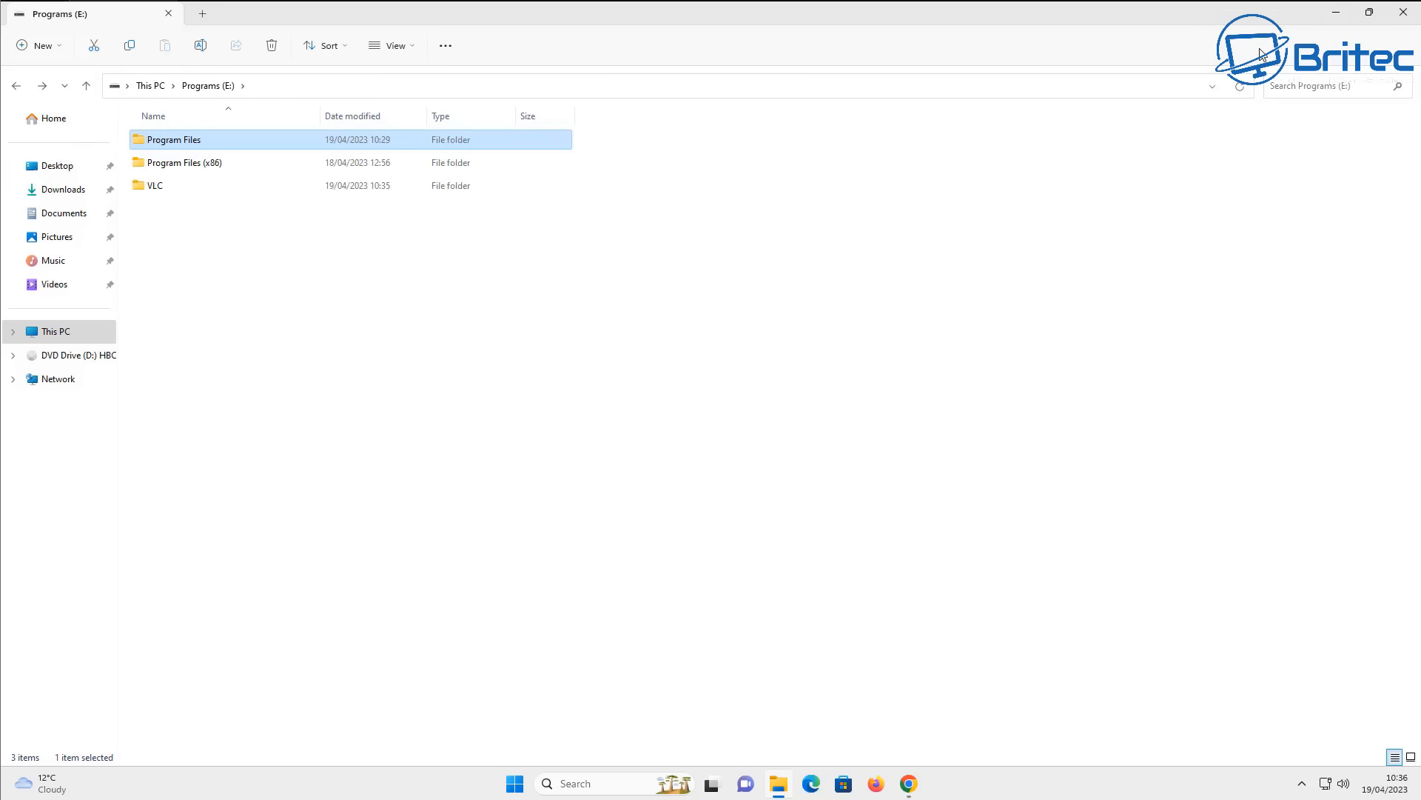
- Close File Explorer, test VLC media player from its desktop shortcut, and close the player
left_click(1401, 13)
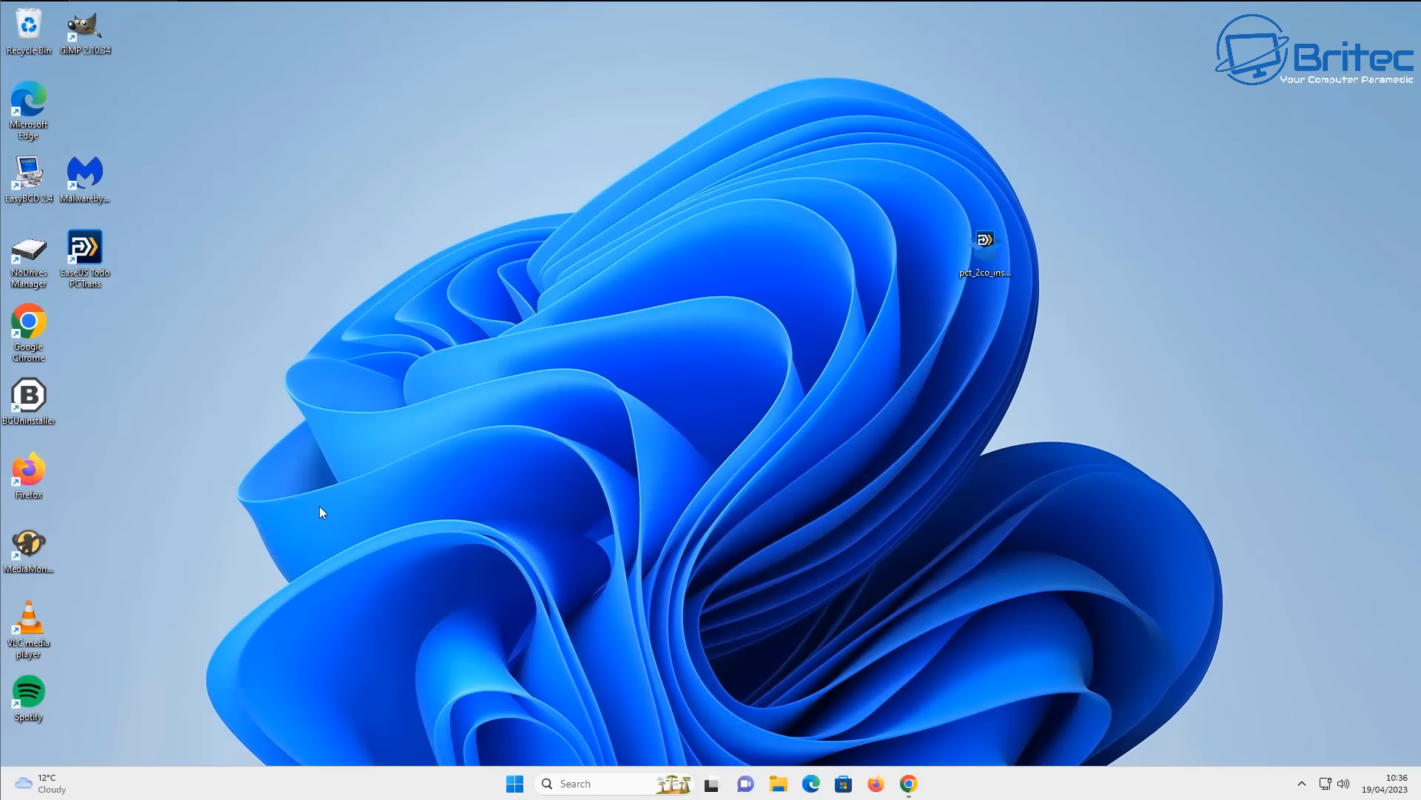
double_click(29, 625)
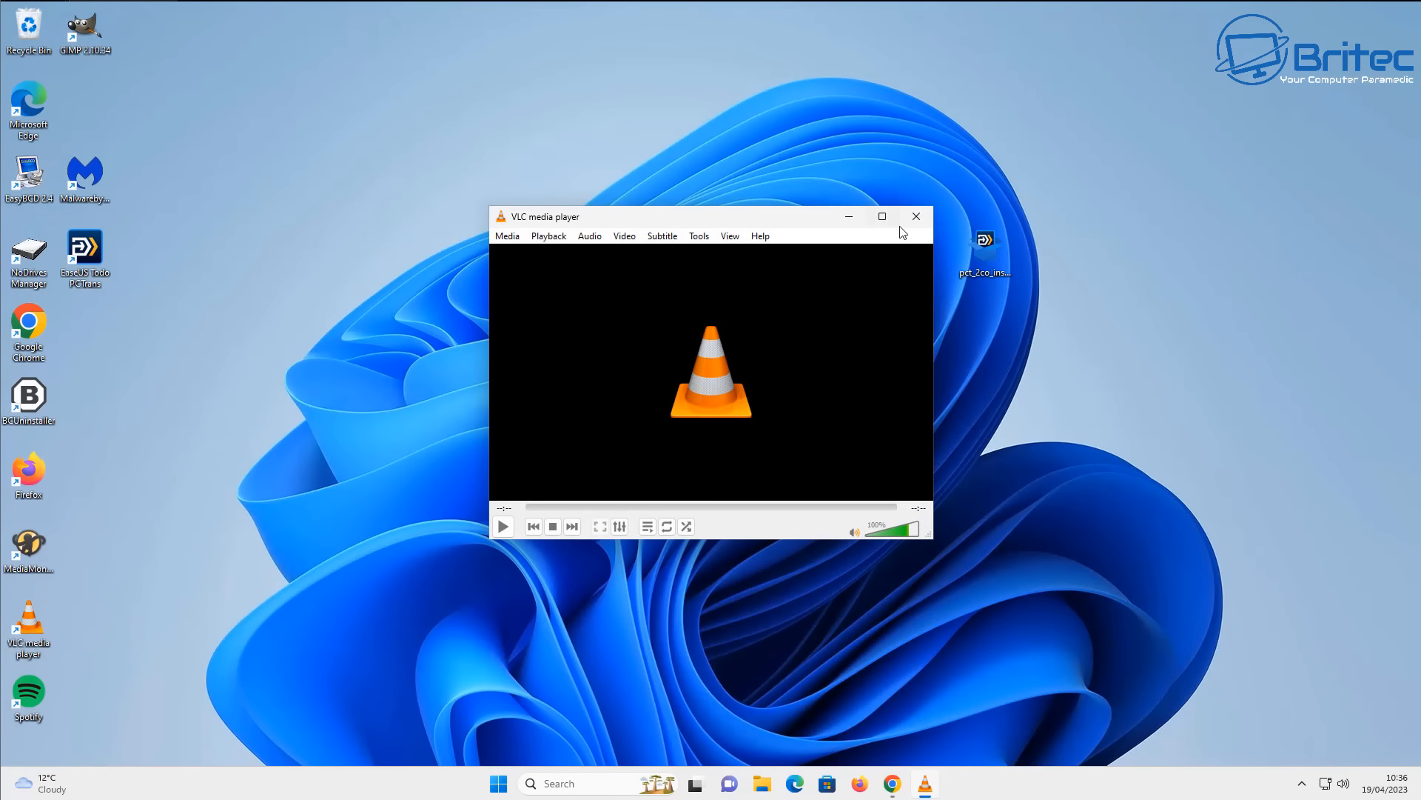
left_click(916, 217)
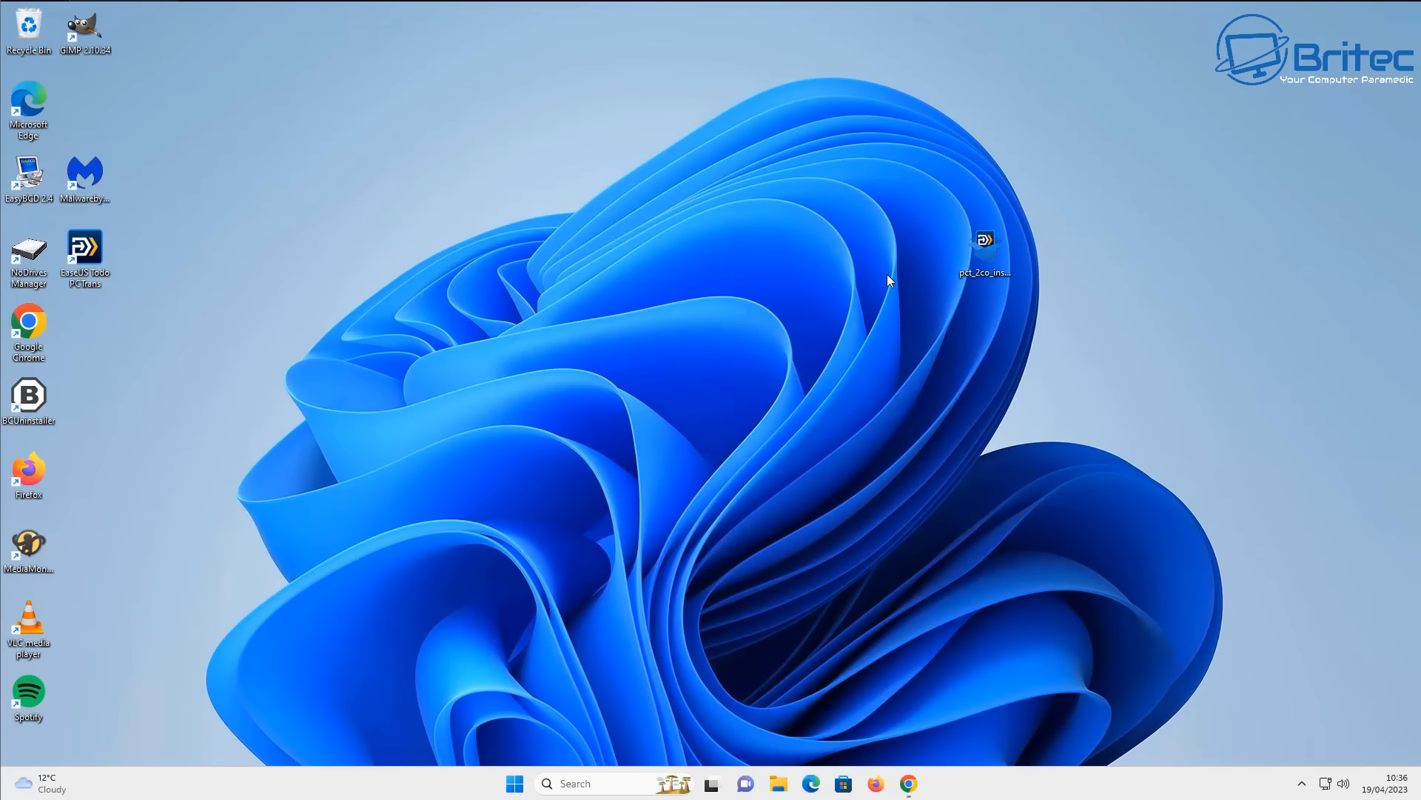